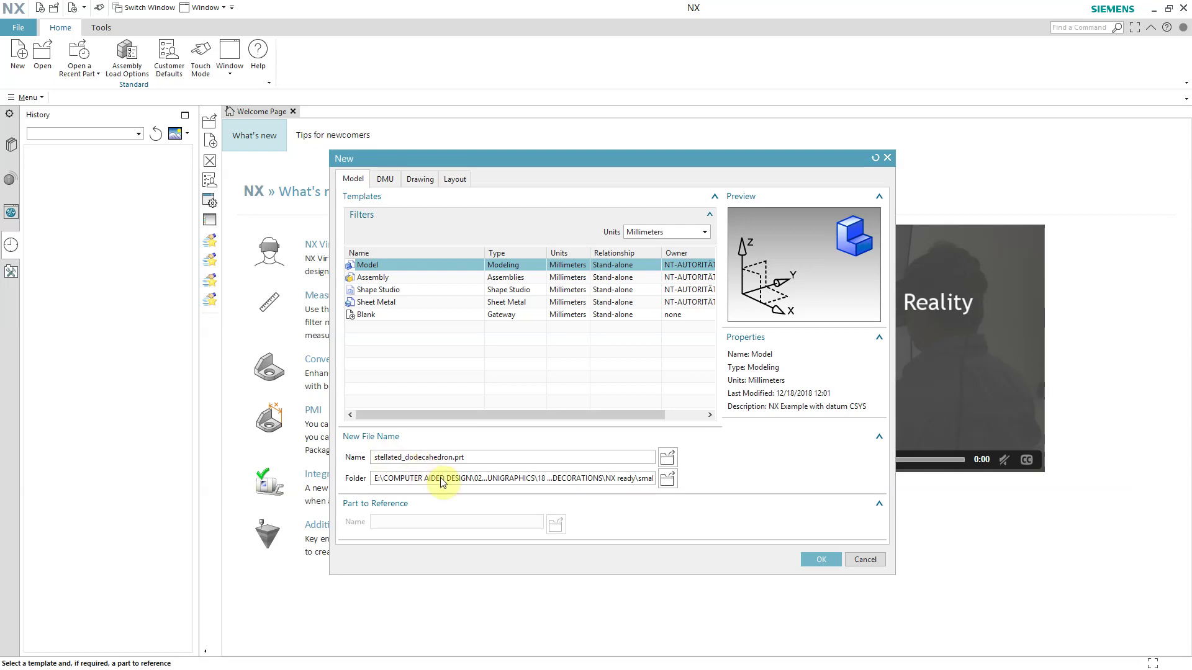
# Create a new Model part in millimetres with the file name stellated_dodecahedron.prt.
pyautogui.click(821, 561)
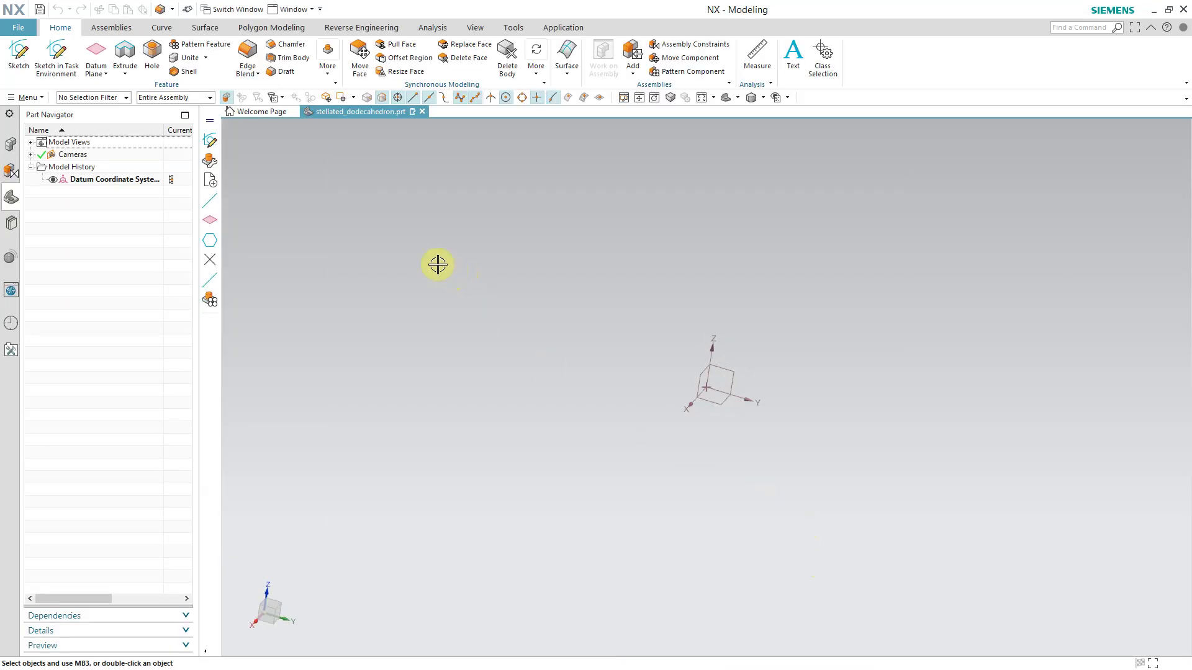
pyautogui.click(413, 255)
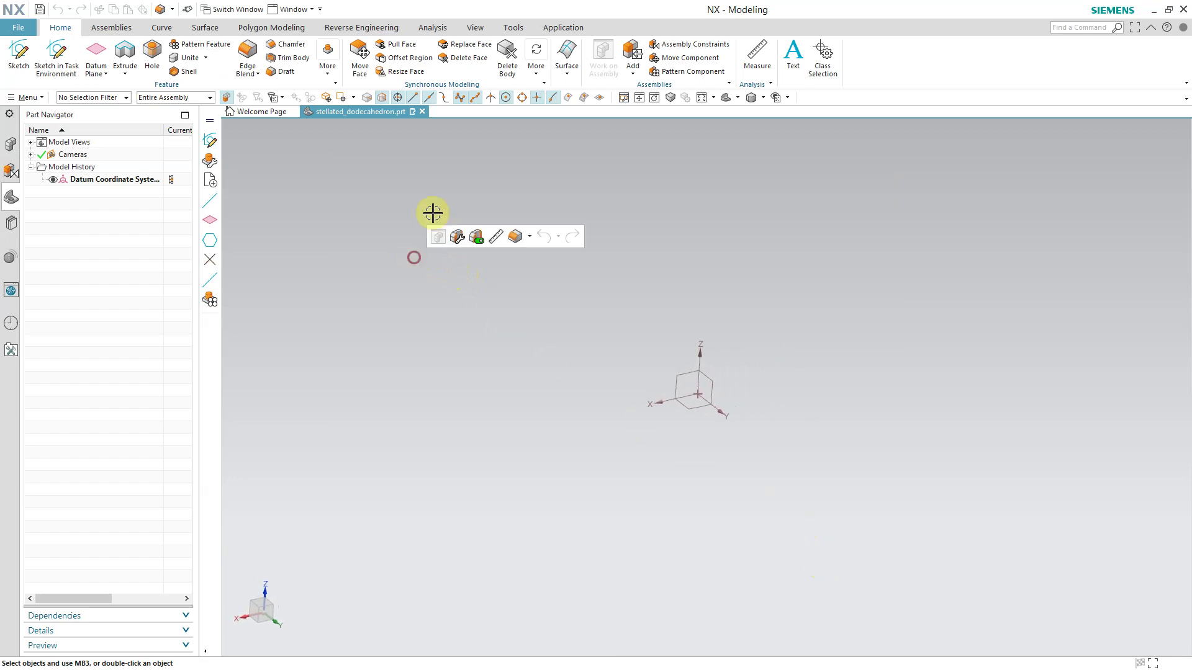
# Add a length expression named a with the formula 30 mm.
pyautogui.click(512, 27)
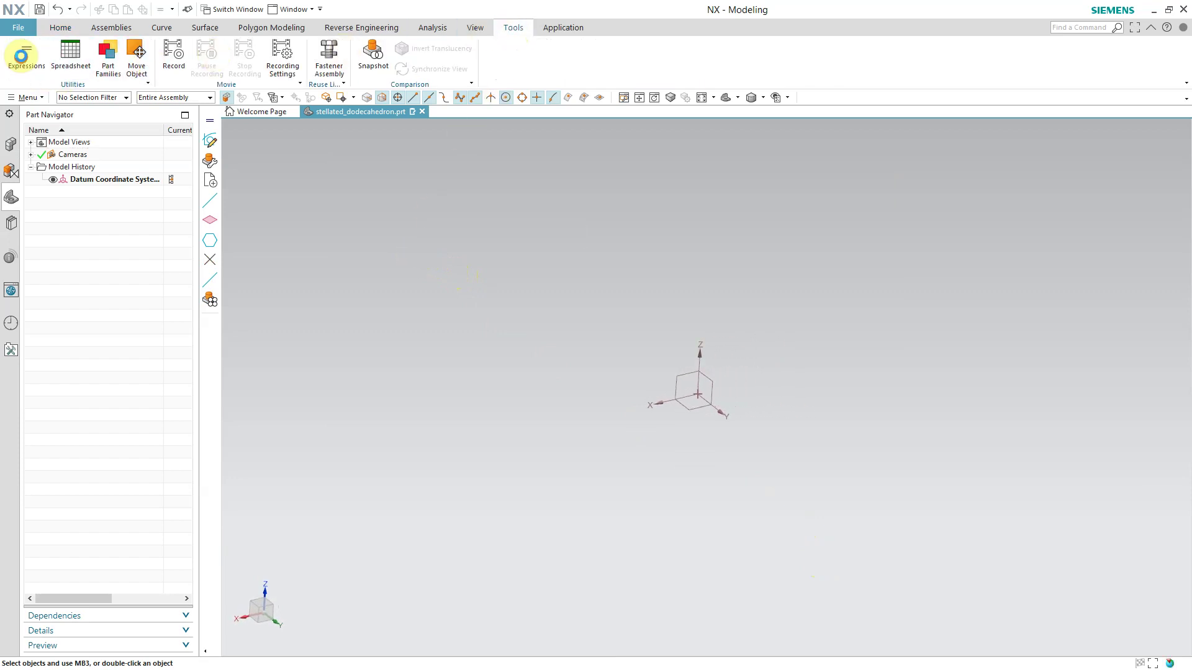
pyautogui.click(20, 50)
pyautogui.write('a')
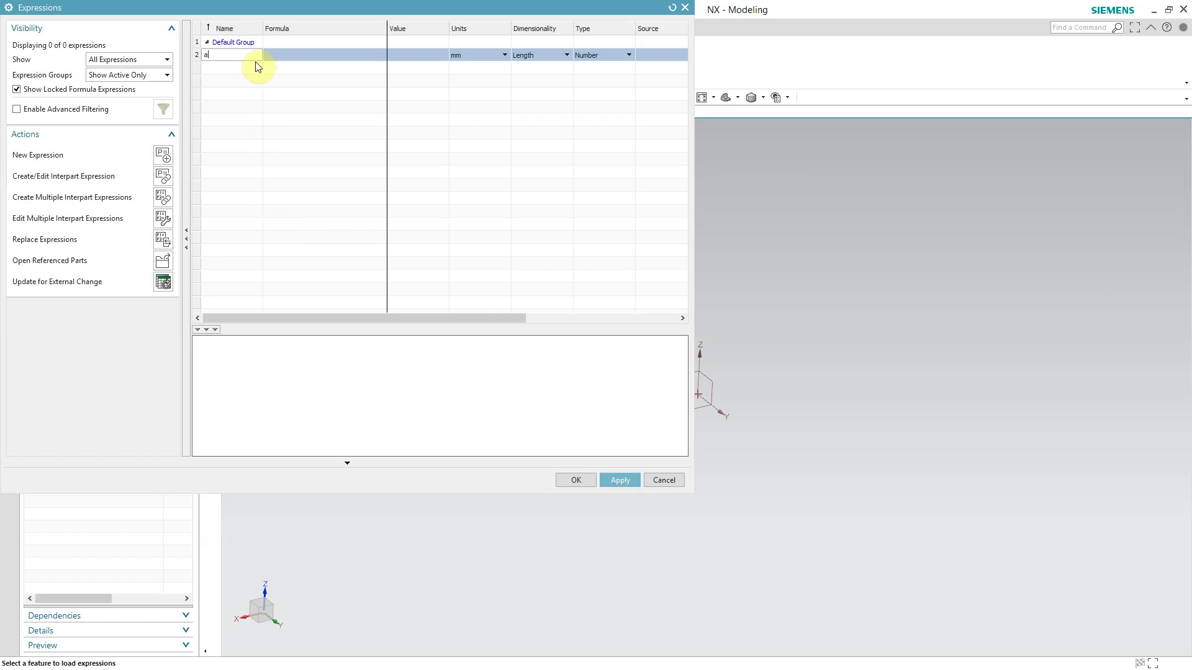
pyautogui.click(274, 55)
pyautogui.click(274, 56)
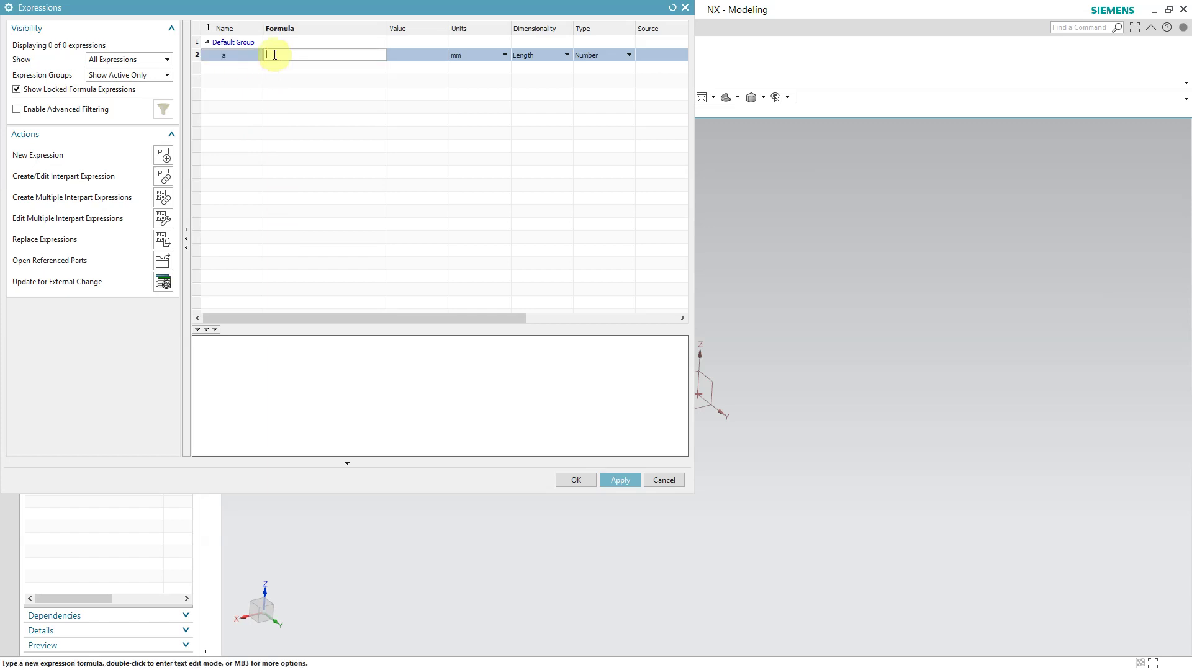
pyautogui.write('30')
pyautogui.press('Return')
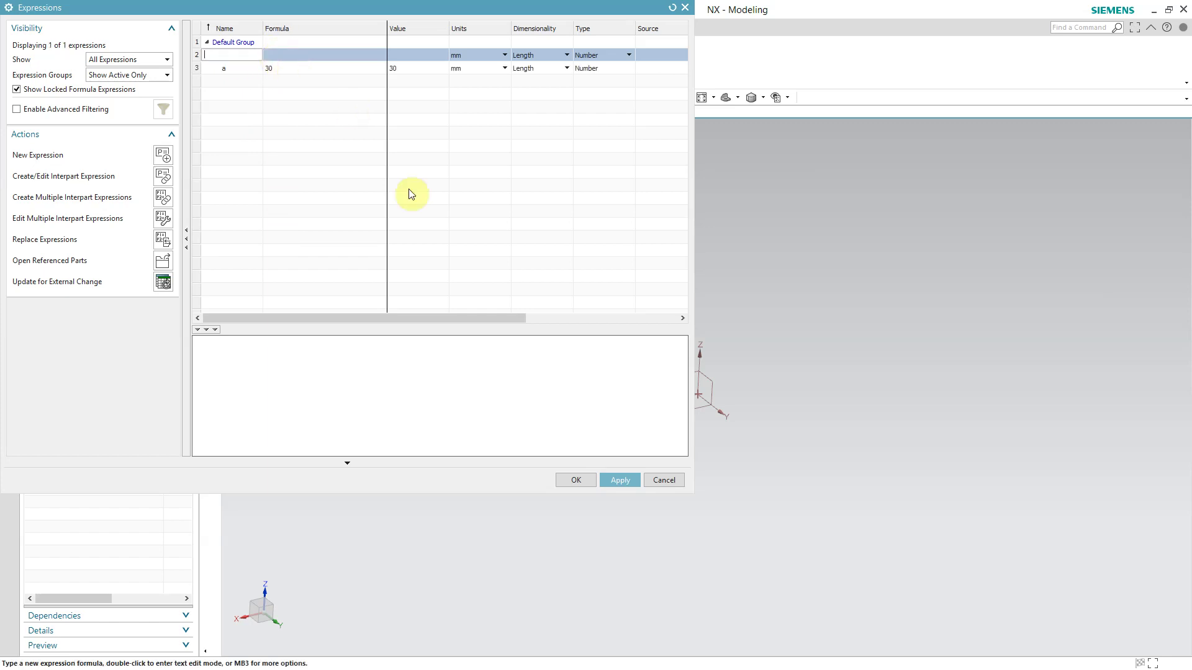
pyautogui.click(574, 481)
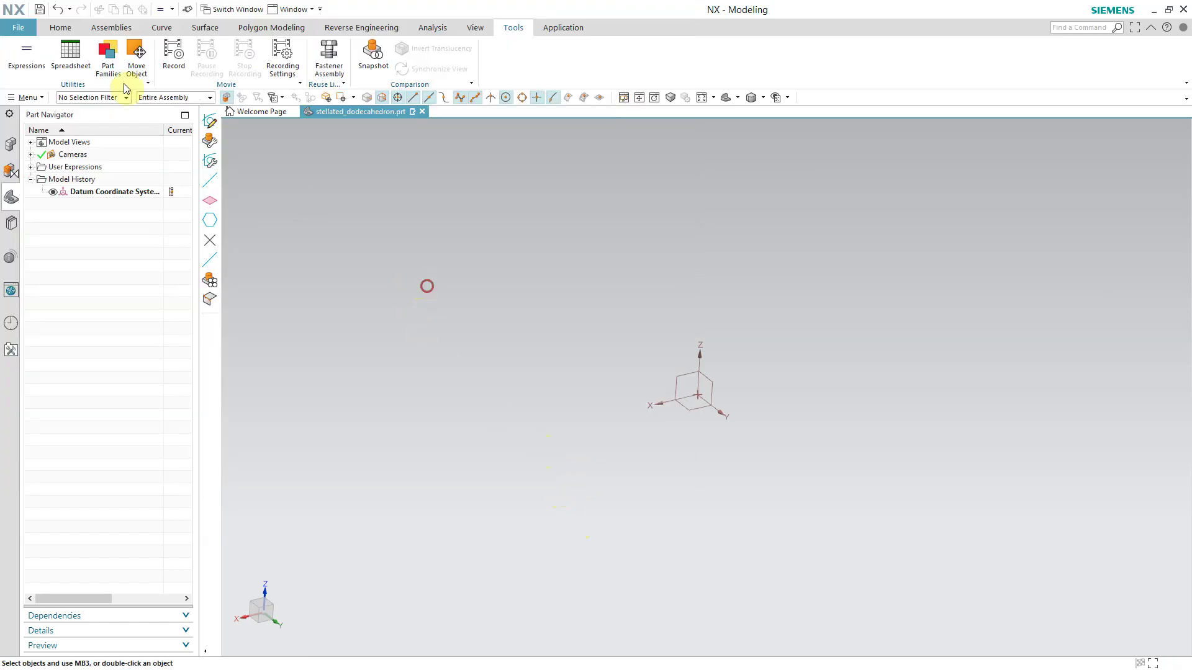
# Create a sketch on the XY plane of the datum coordinate system.
pyautogui.click(63, 28)
pyautogui.click(19, 56)
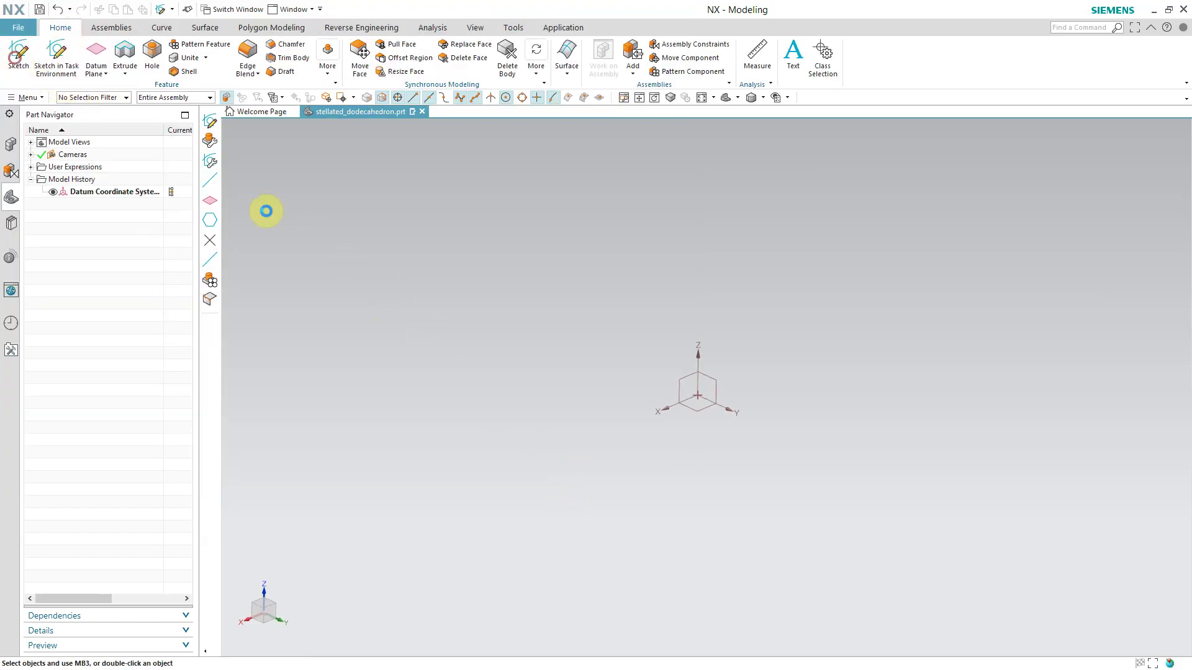
pyautogui.moveTo(521, 468)
pyautogui.mouseDown(button='middle')
pyautogui.moveTo(486, 449)
pyautogui.moveTo(725, 480)
pyautogui.mouseUp(button='middle')
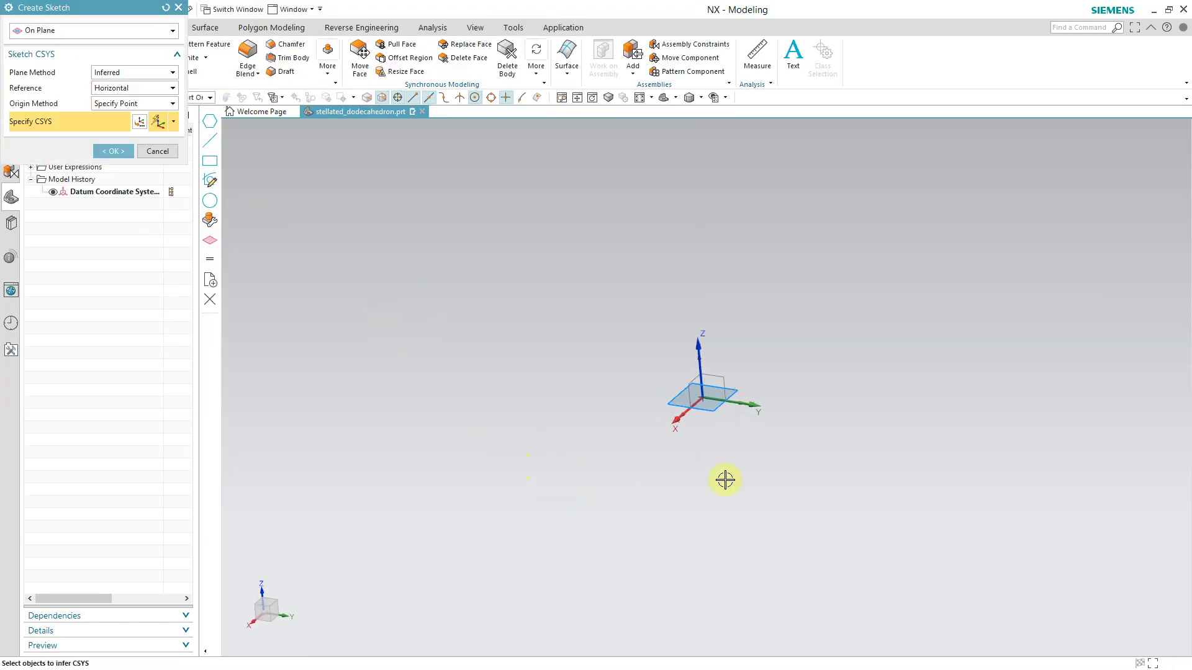
pyautogui.click(716, 412)
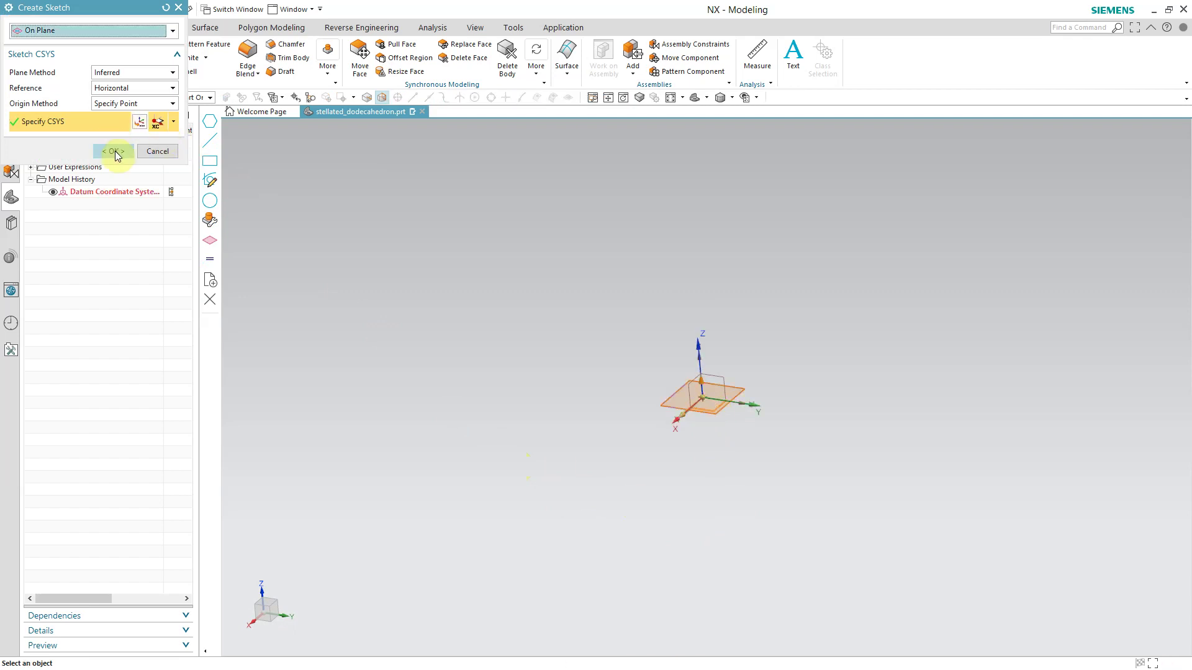
pyautogui.click(114, 152)
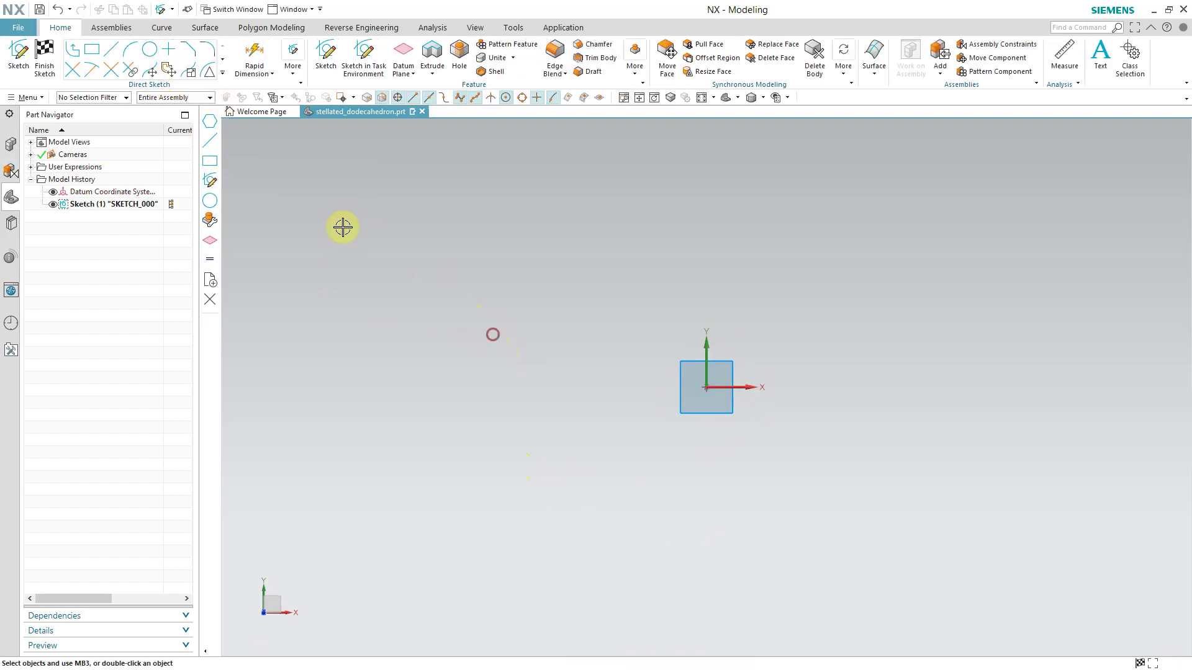
# Sketch a five-sided polygon centred on the origin with a circumscribed radius of about 11.5 mm and a rotation of about 308°.
pyautogui.click(222, 60)
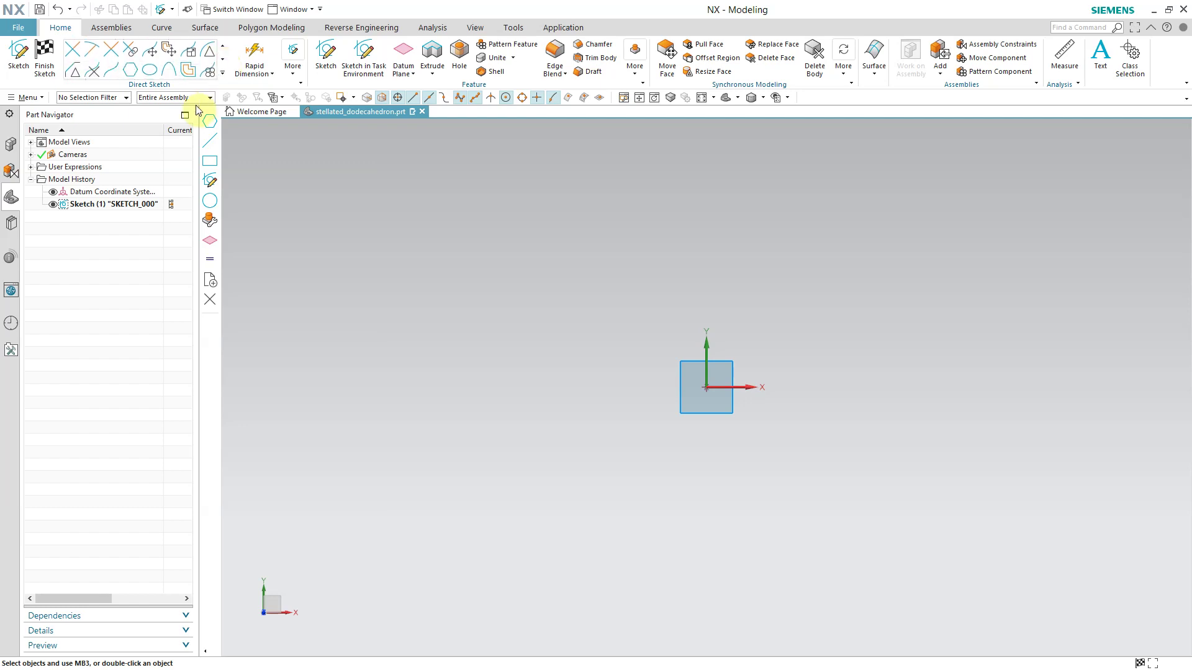
pyautogui.click(129, 71)
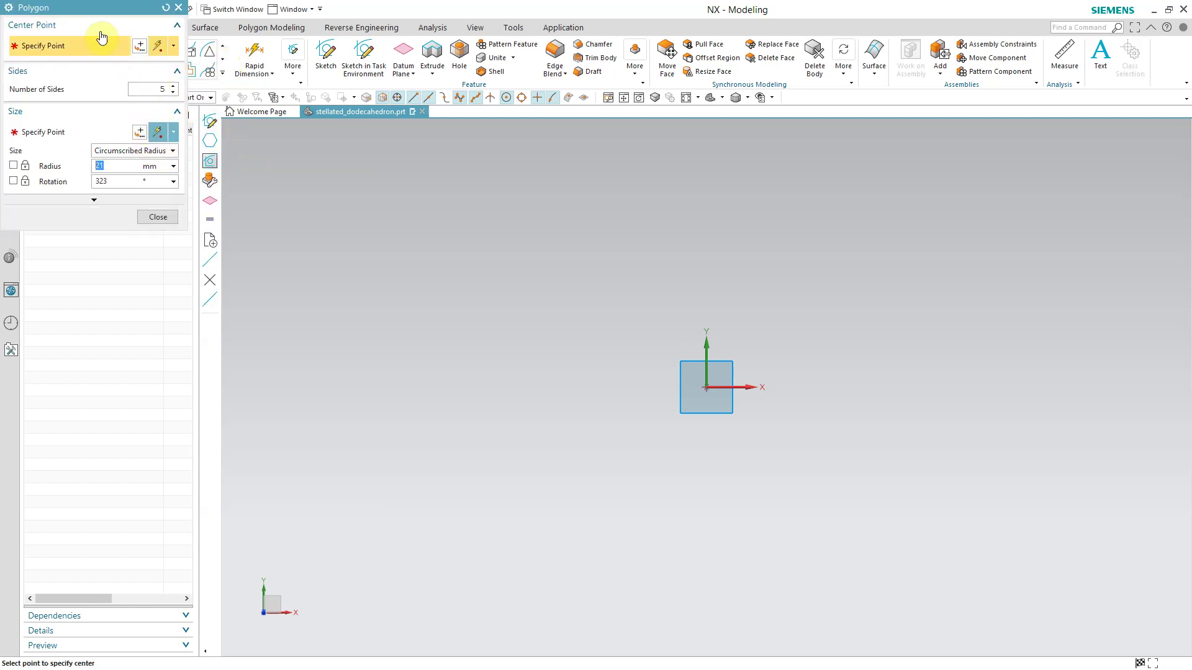
pyautogui.moveTo(98, 8); pyautogui.dragTo(383, 180)
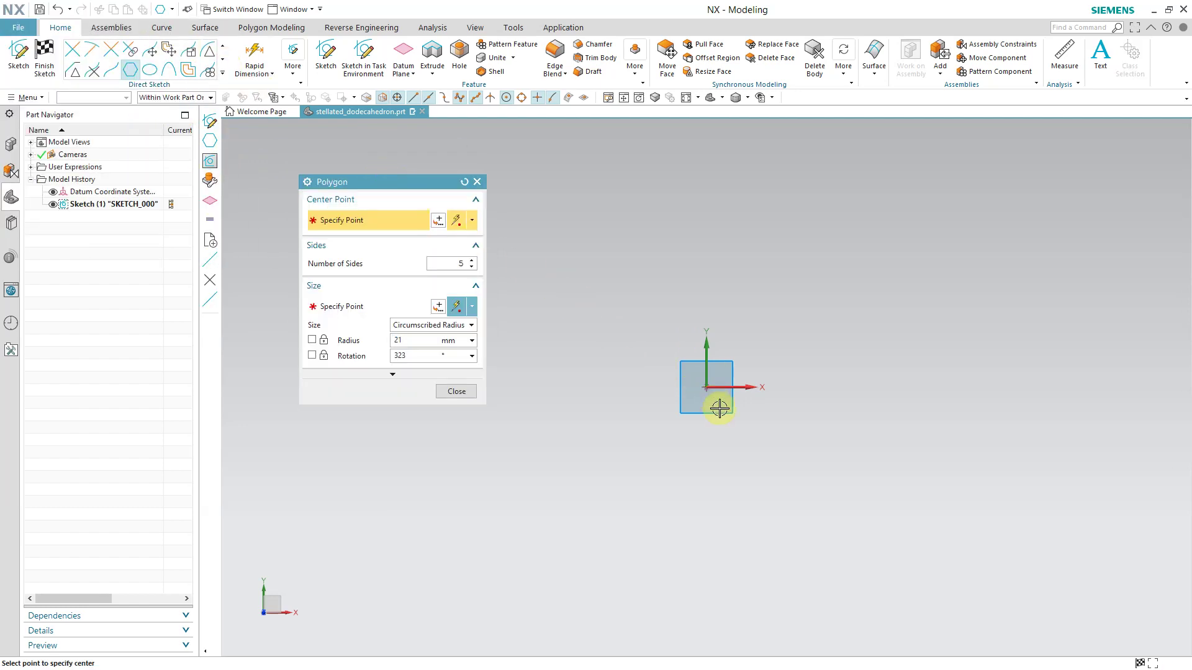
pyautogui.click(706, 385)
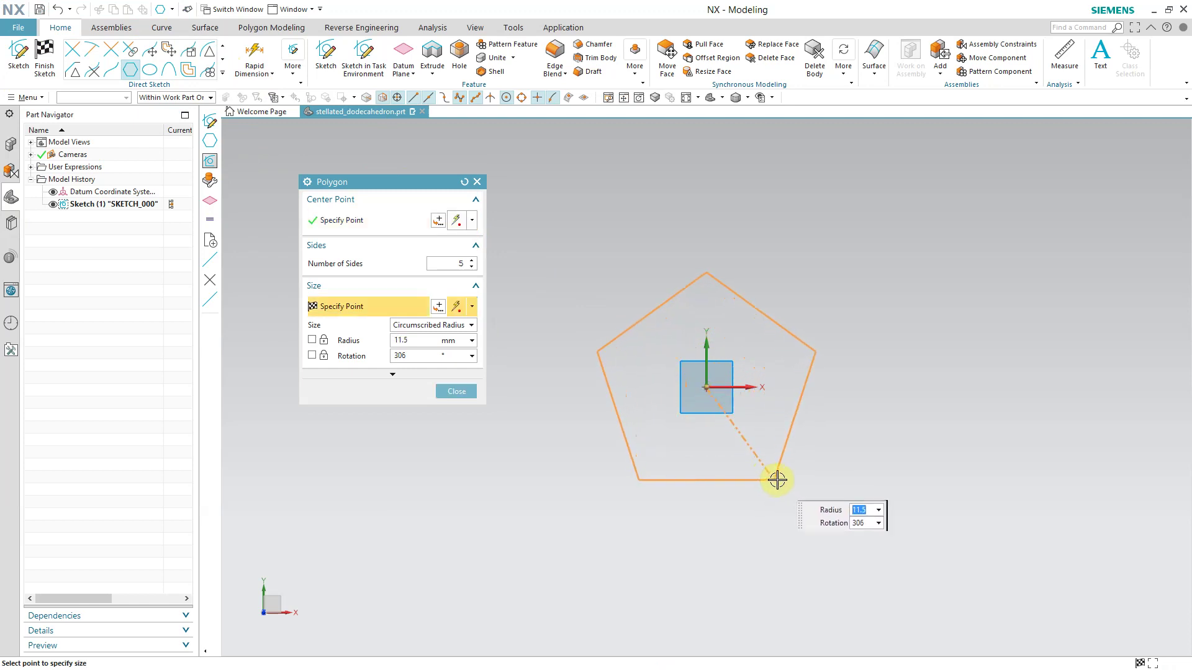
pyautogui.click(778, 478)
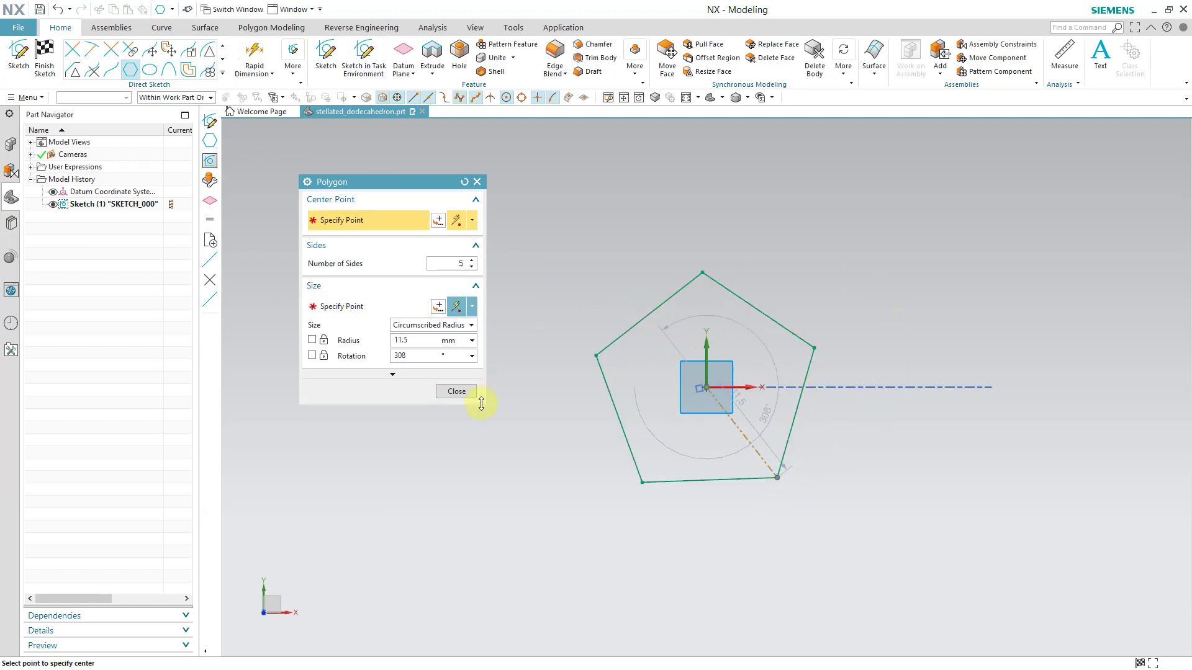
pyautogui.click(457, 391)
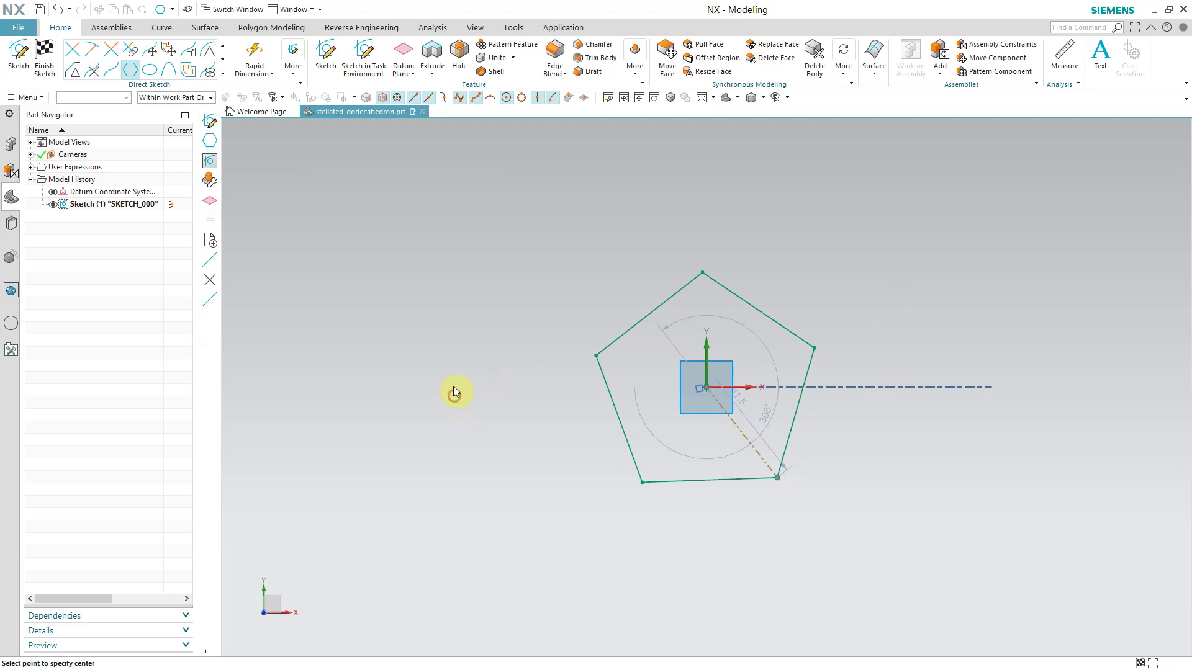
# Constrain the pentagon's bottom edge to be horizontal and add a parallel dimension to its upper-left edge.
pyautogui.click(673, 483)
pyautogui.click(800, 499)
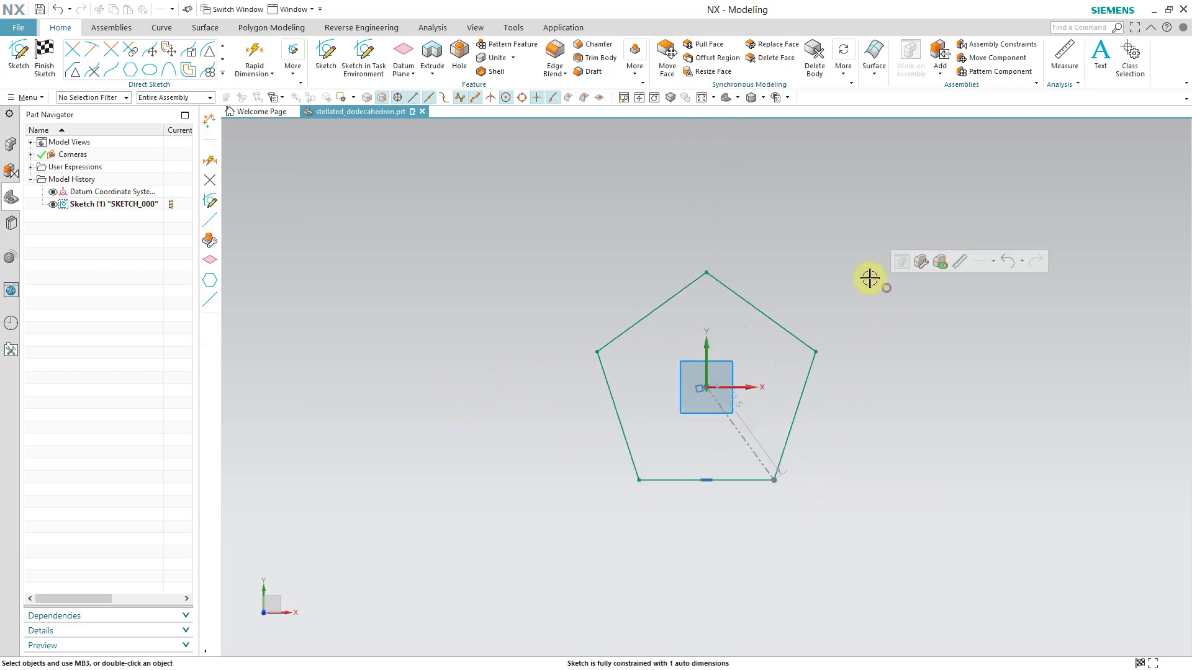
pyautogui.rightClick(676, 300)
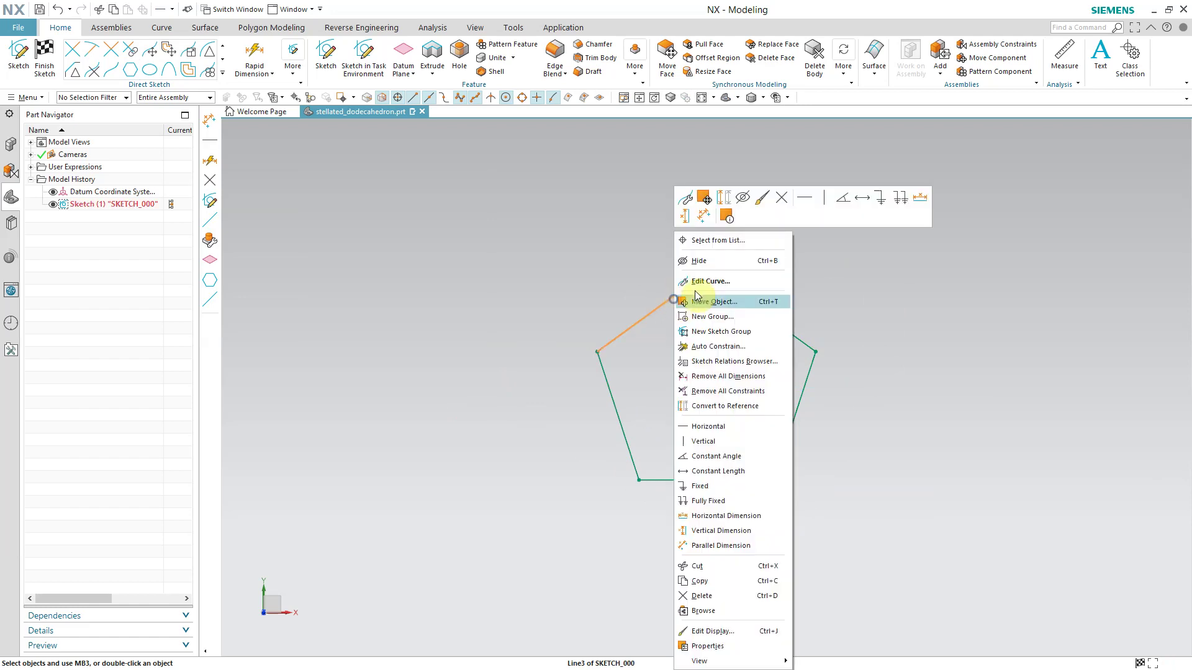
pyautogui.click(706, 208)
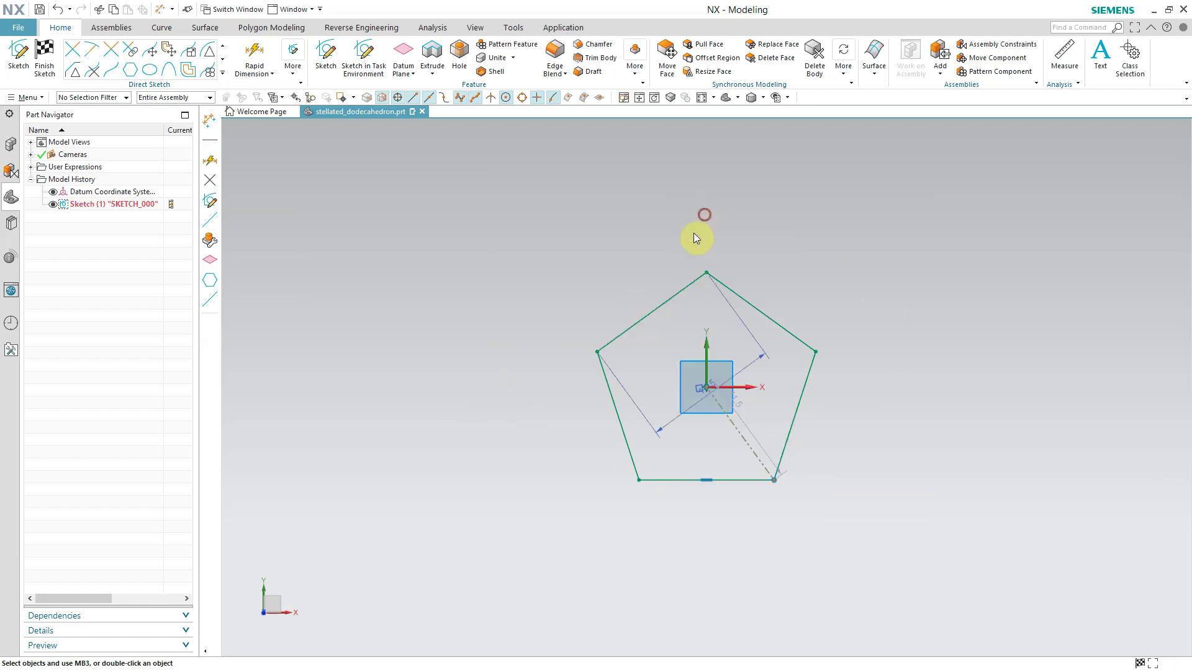
# Set the dimension of the pentagon's upper-left edge to the expression a by formula.
pyautogui.rightClick(658, 318)
pyautogui.click(708, 306)
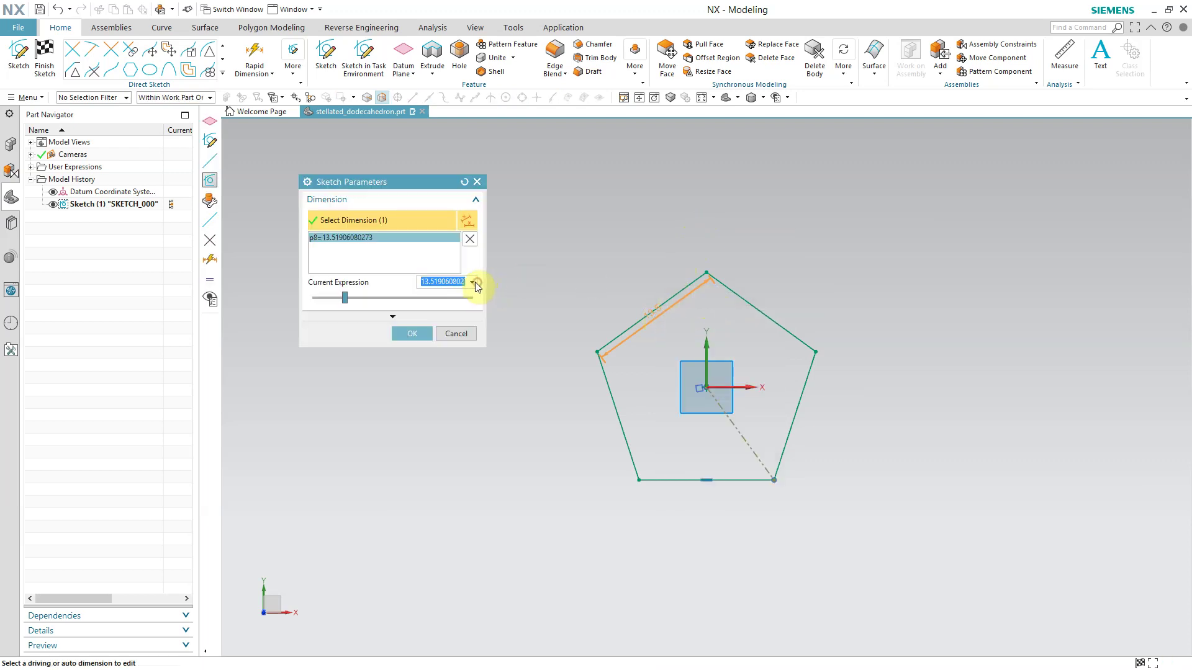
pyautogui.click(475, 282)
pyautogui.click(499, 307)
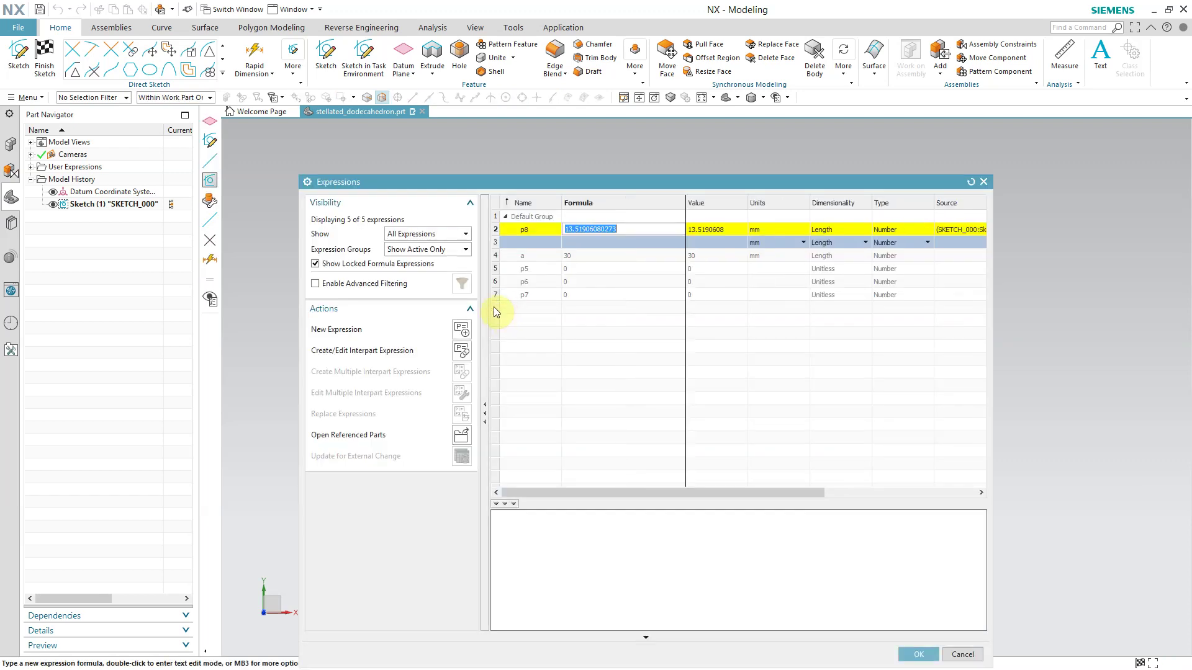
pyautogui.write('a')
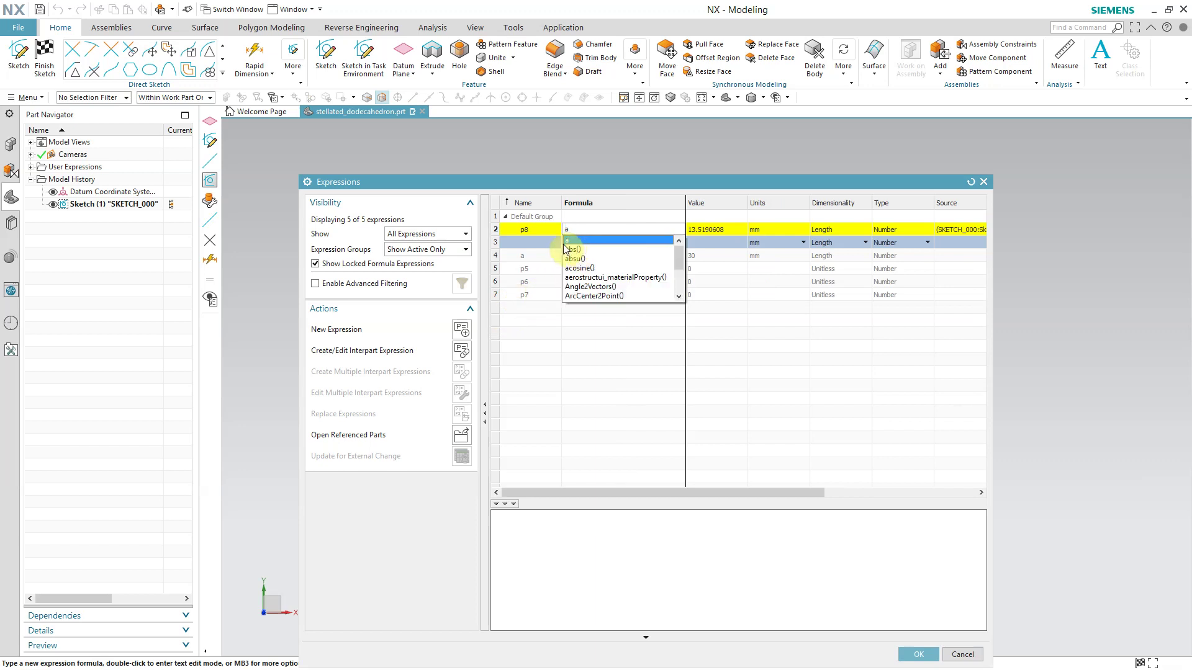
pyautogui.press('Return')
pyautogui.click(917, 654)
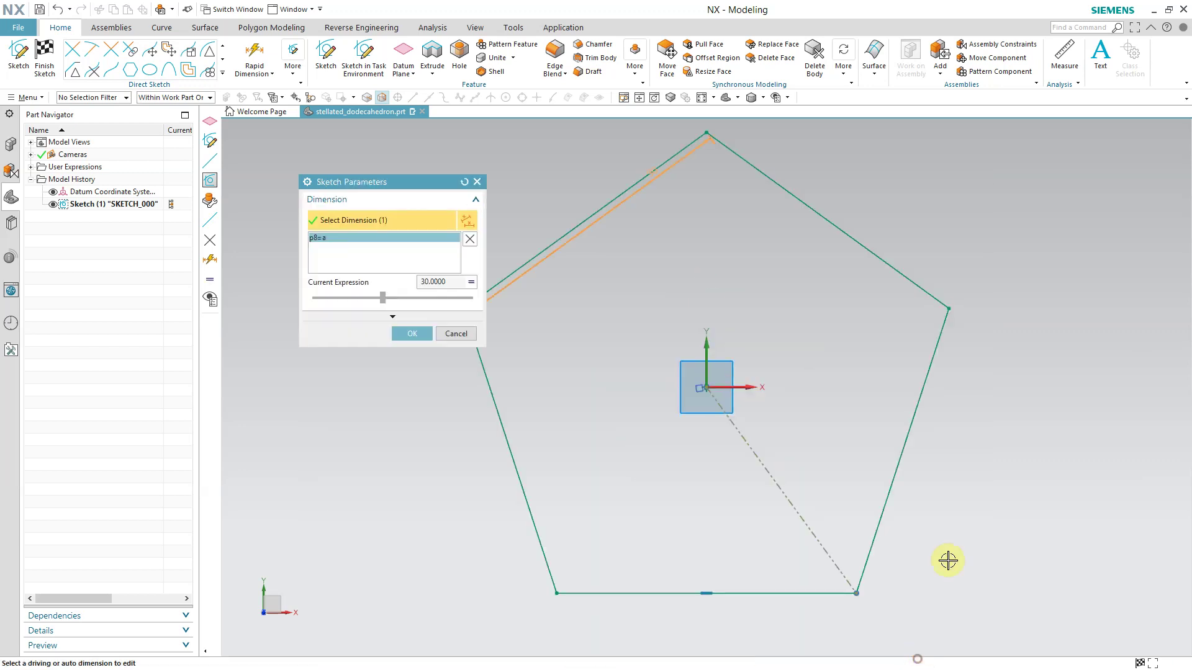
pyautogui.click(413, 334)
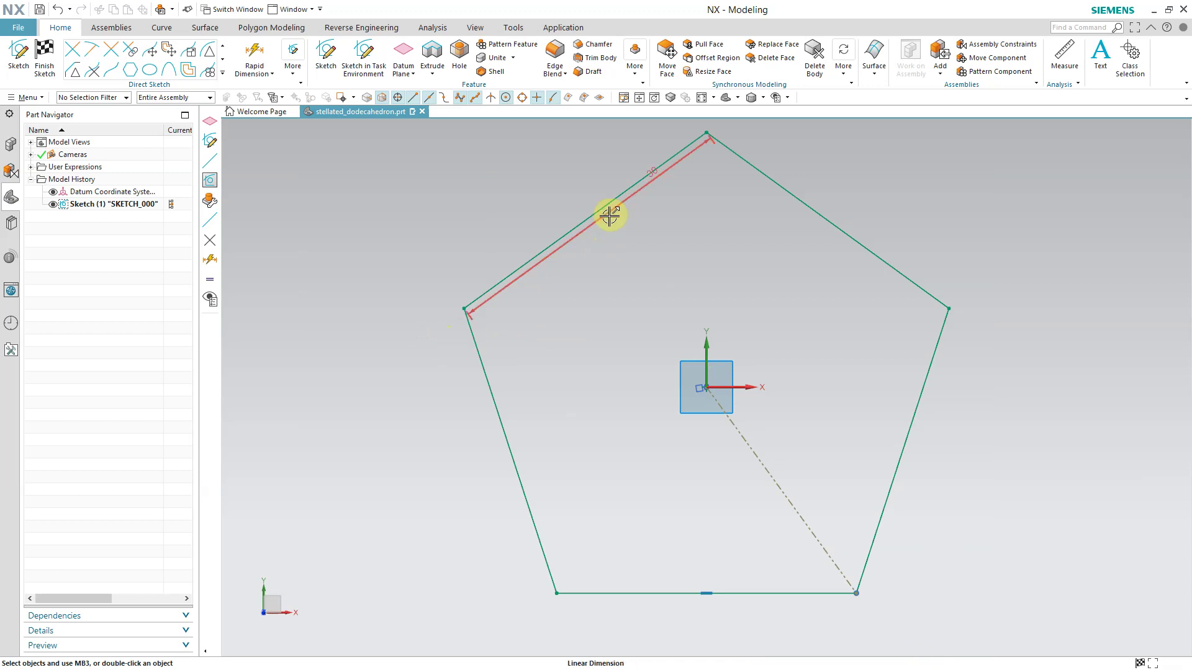
# Move the edge length dimension clear of the pentagon's upper-left side, outside the profile.
pyautogui.moveTo(607, 213)
pyautogui.mouseDown()
pyautogui.moveTo(529, 199)
pyautogui.moveTo(548, 198)
pyautogui.mouseUp()
pyautogui.scroll(-5, 590, 330)
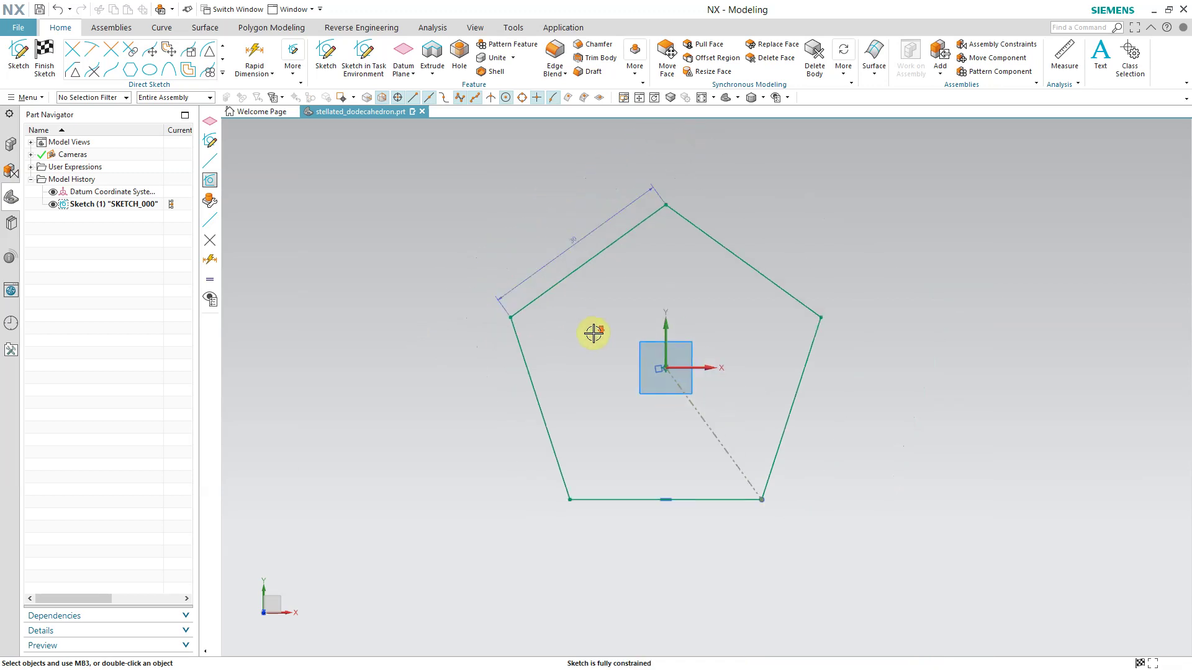
pyautogui.scroll(3, 719, 344)
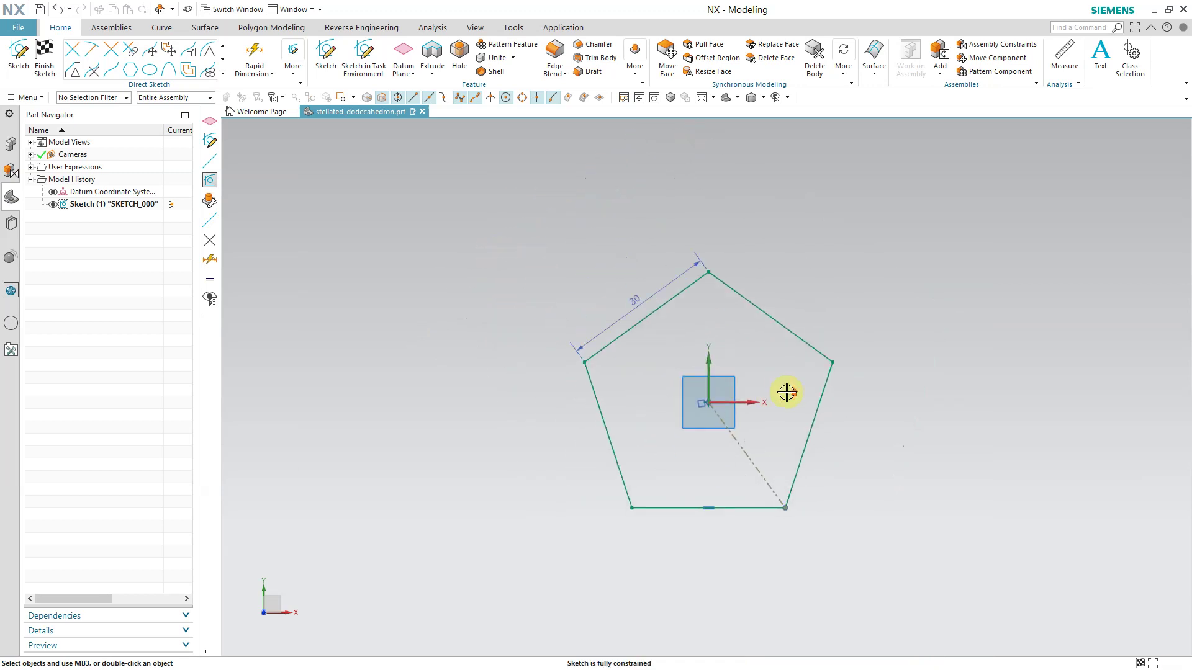
pyautogui.click(470, 259)
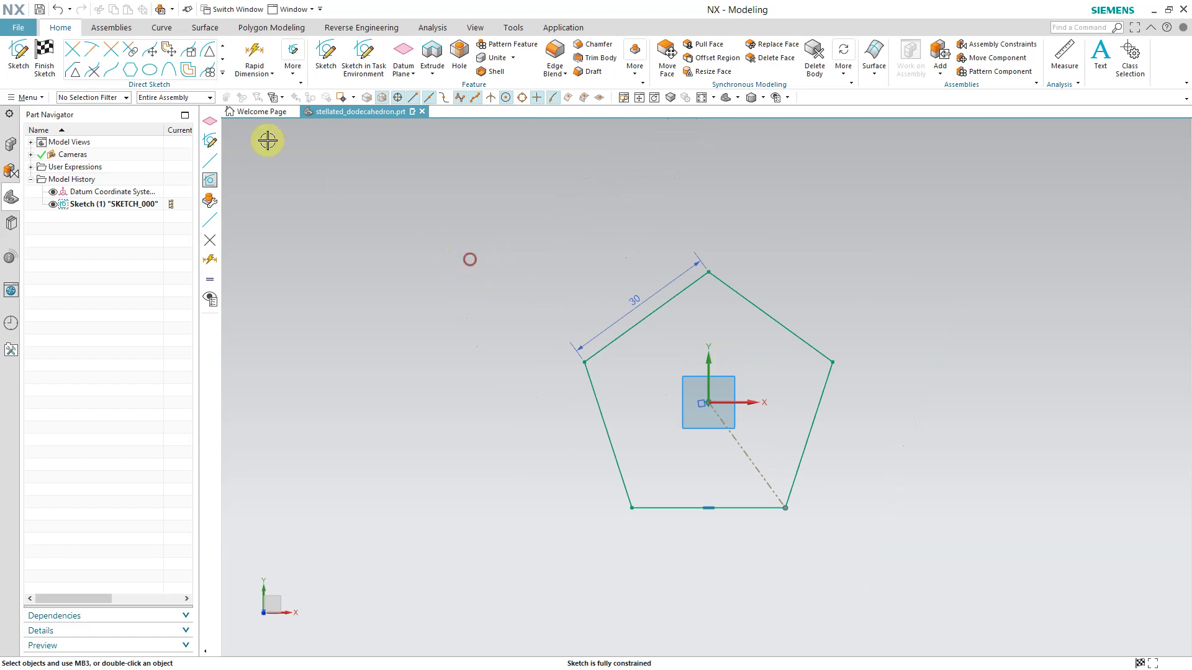
# Sketch a second, larger pentagon centred on the origin with a circumscribed radius of about 41 mm and a rotation of 90°.
pyautogui.click(131, 69)
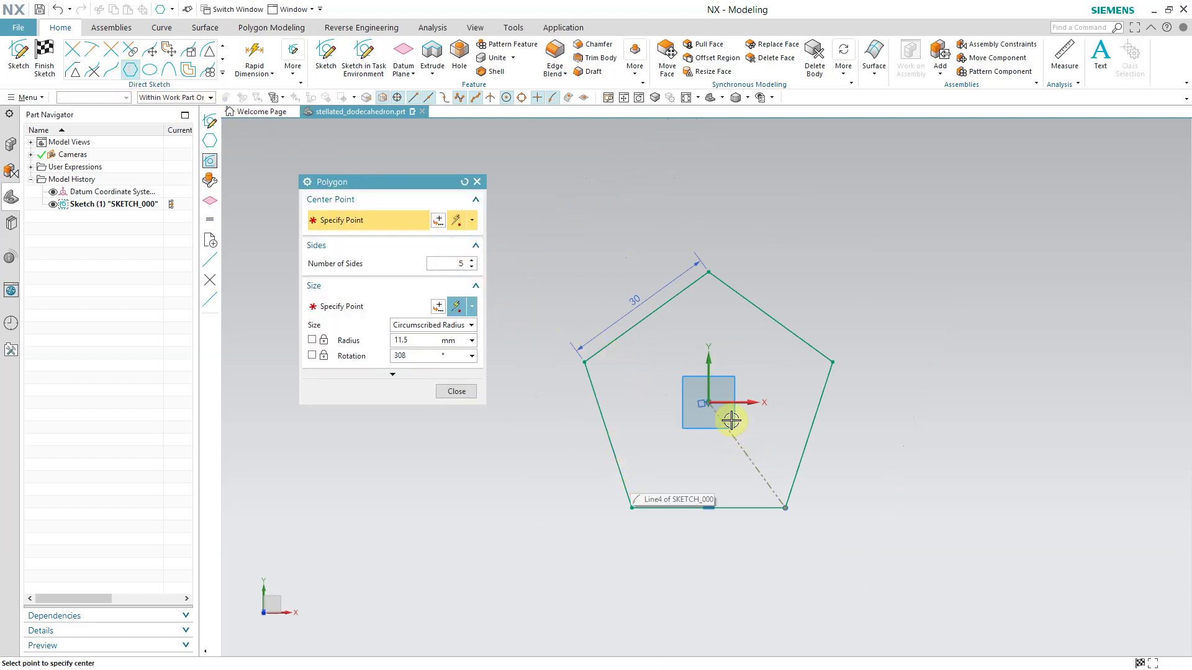
pyautogui.click(709, 403)
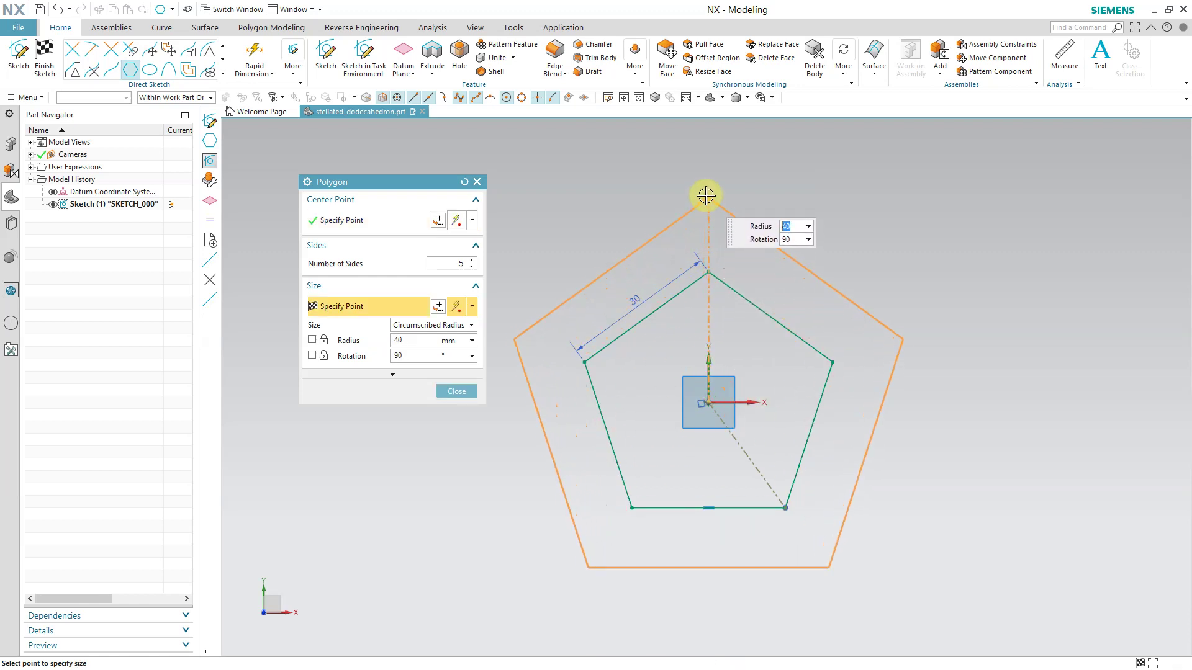
pyautogui.click(705, 194)
pyautogui.click(457, 391)
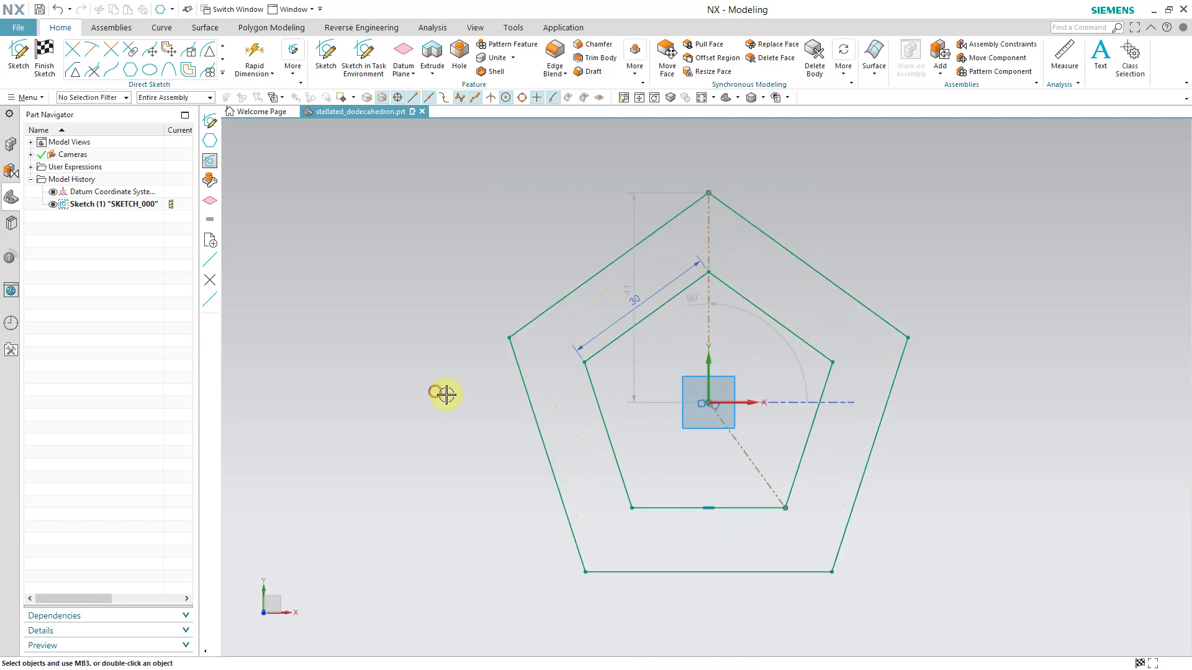
# Align the outer pentagon's lower-left vertex vertically with the inner pentagon's left vertex.
pyautogui.click(587, 570)
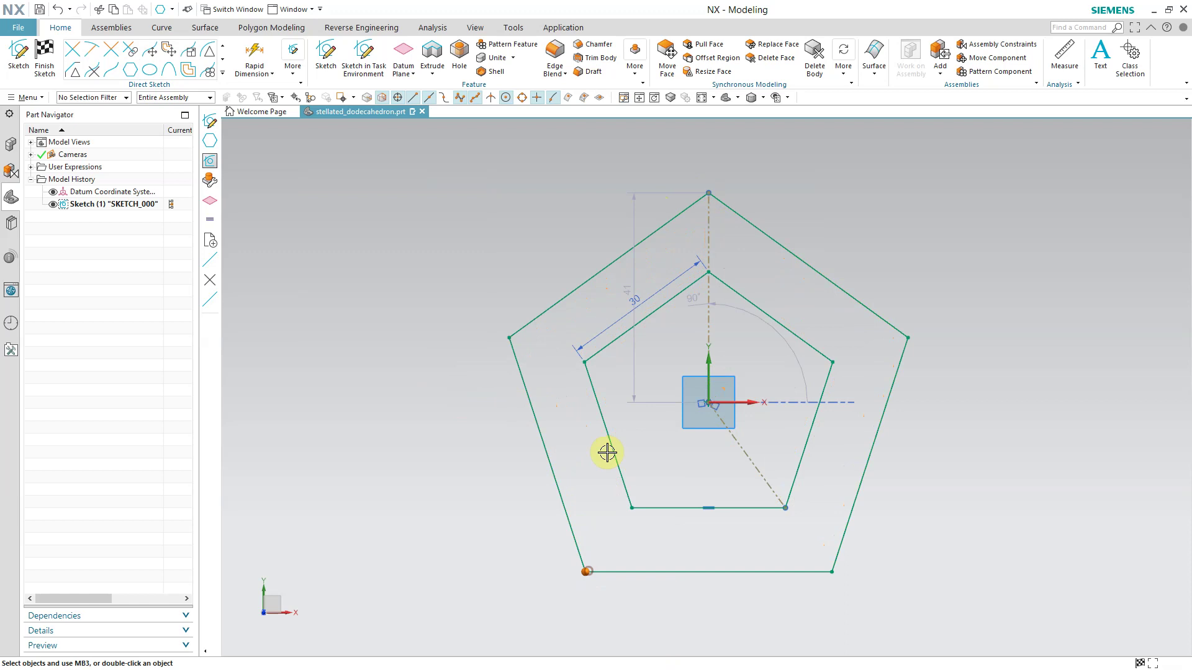
pyautogui.click(586, 360)
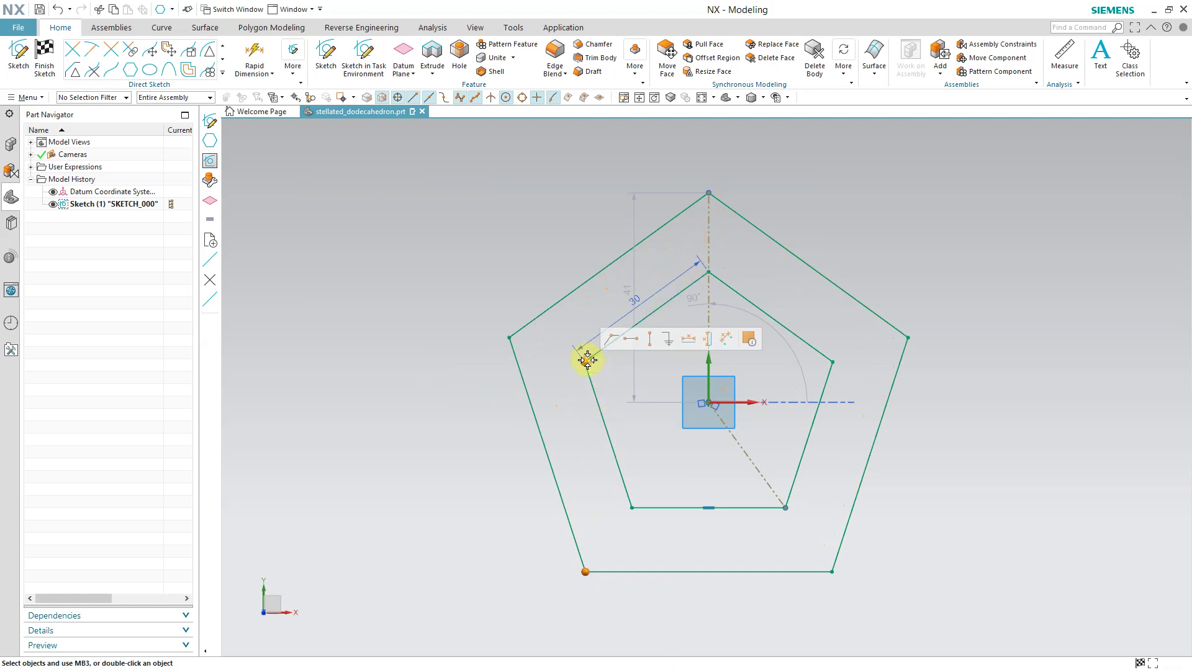
pyautogui.click(647, 340)
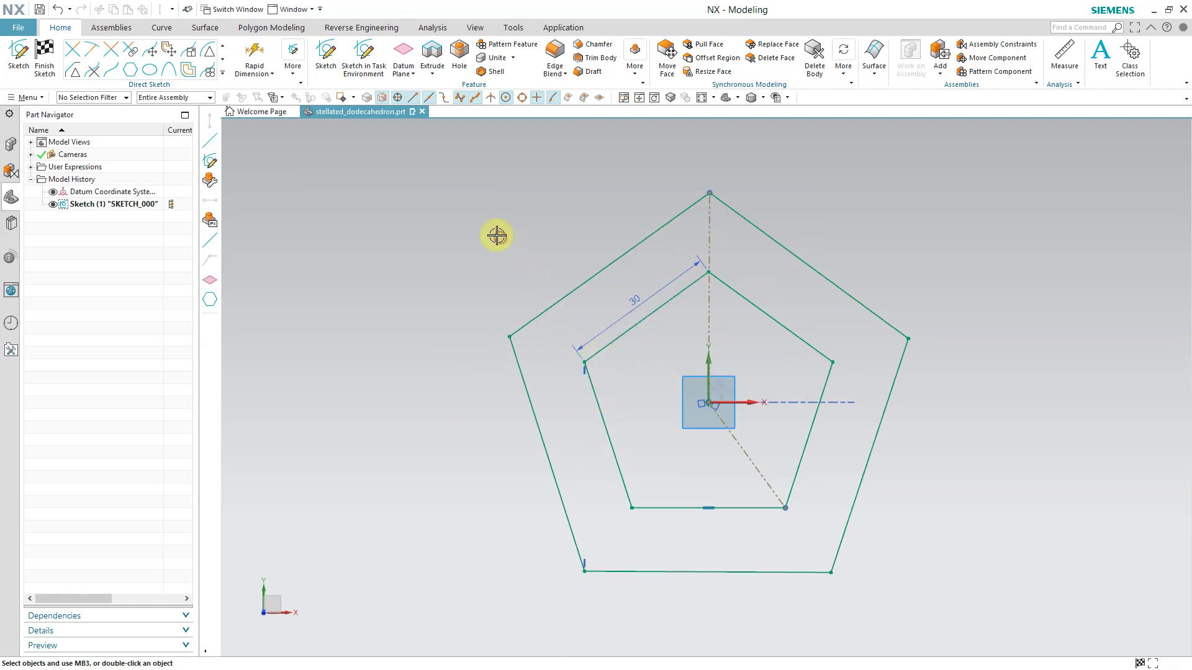
# Constrain the outer pentagon's bottom edge to be horizontal.
pyautogui.rightClick(631, 571)
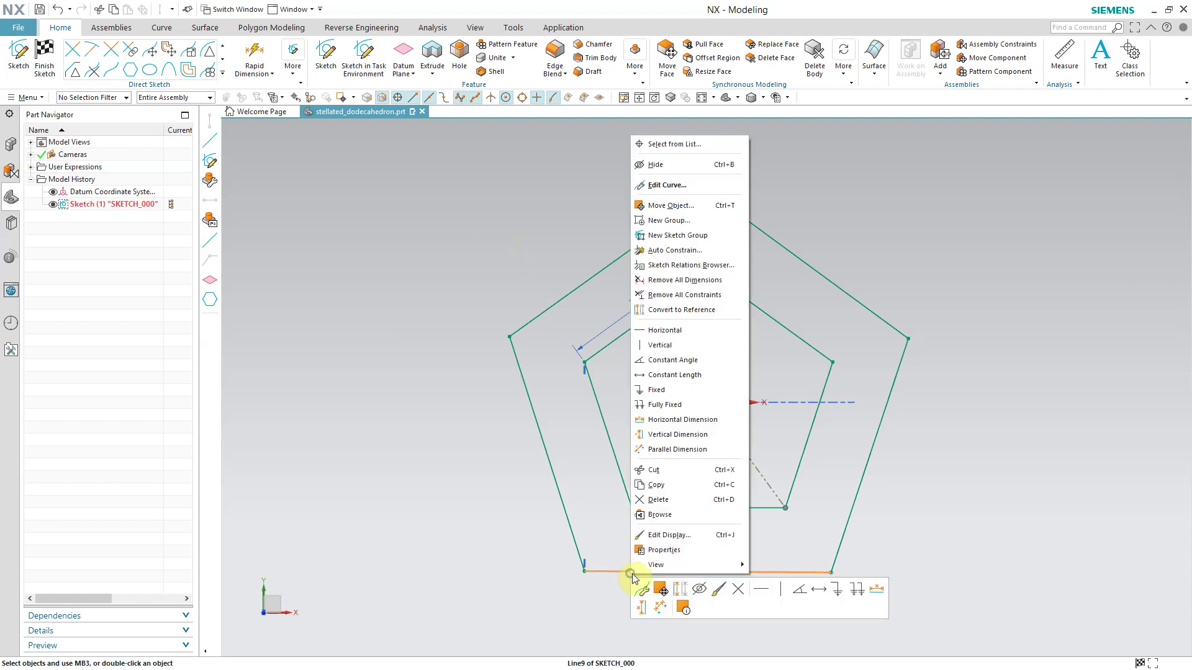
pyautogui.click(762, 589)
pyautogui.scroll(2, 435, 494)
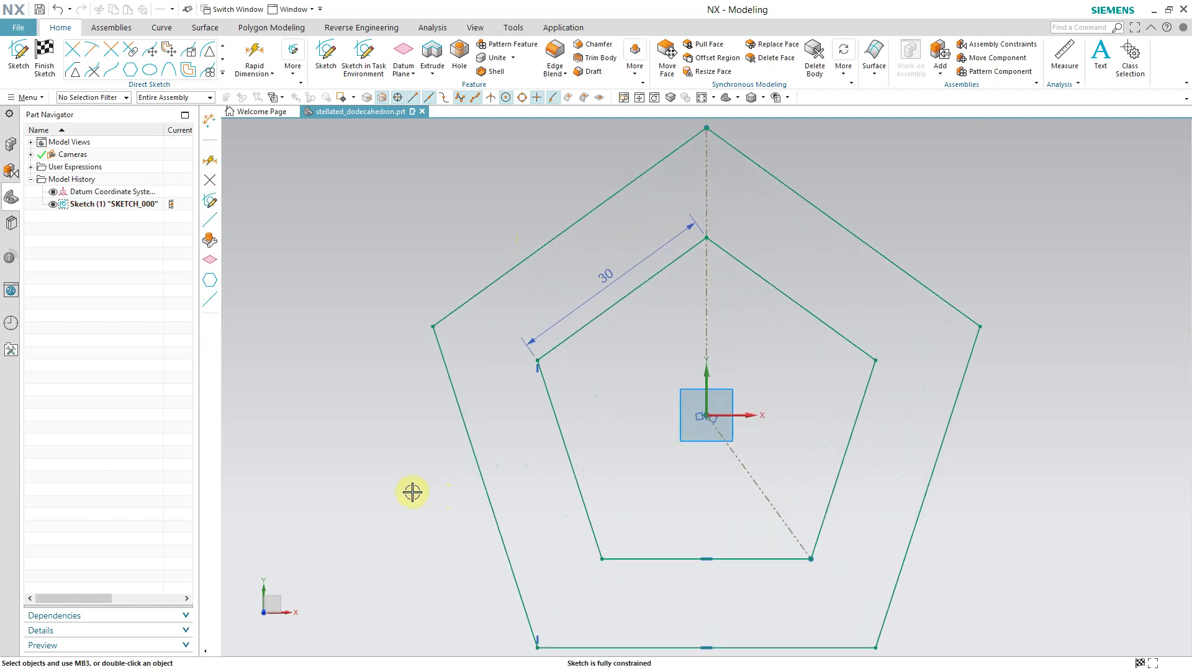
pyautogui.scroll(-2, 412, 492)
pyautogui.scroll(3, 412, 492)
pyautogui.scroll(-1, 412, 492)
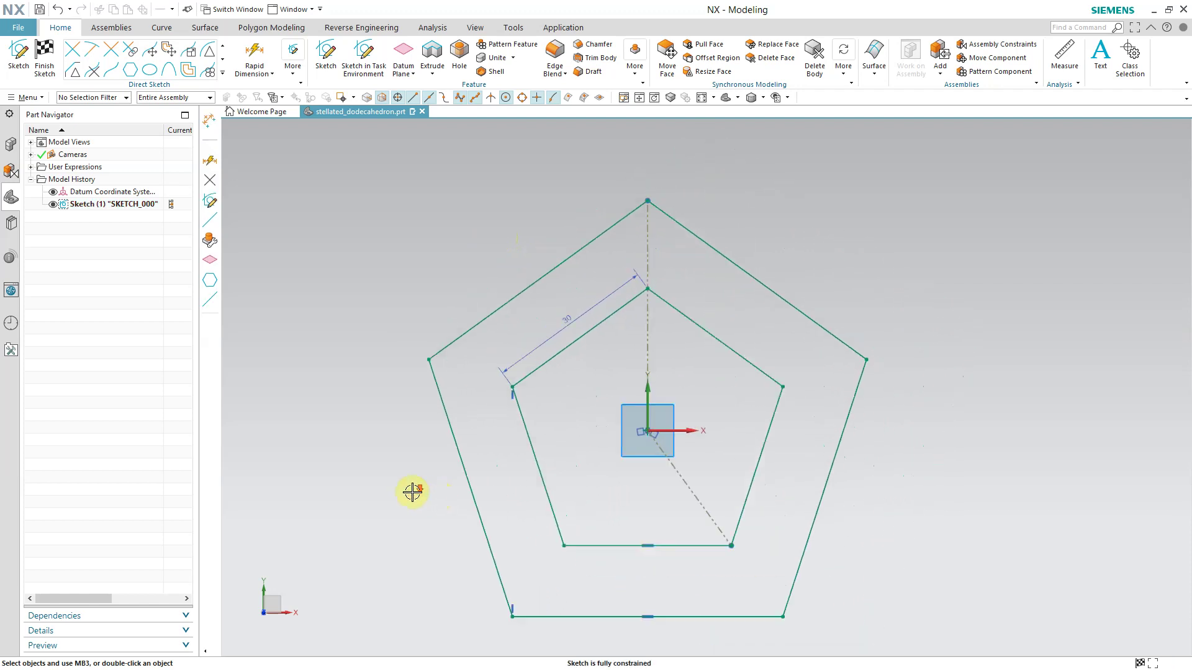
# Convert all five edges of the outer pentagon to reference lines and finish the sketch.
pyautogui.click(464, 327)
pyautogui.click(441, 397)
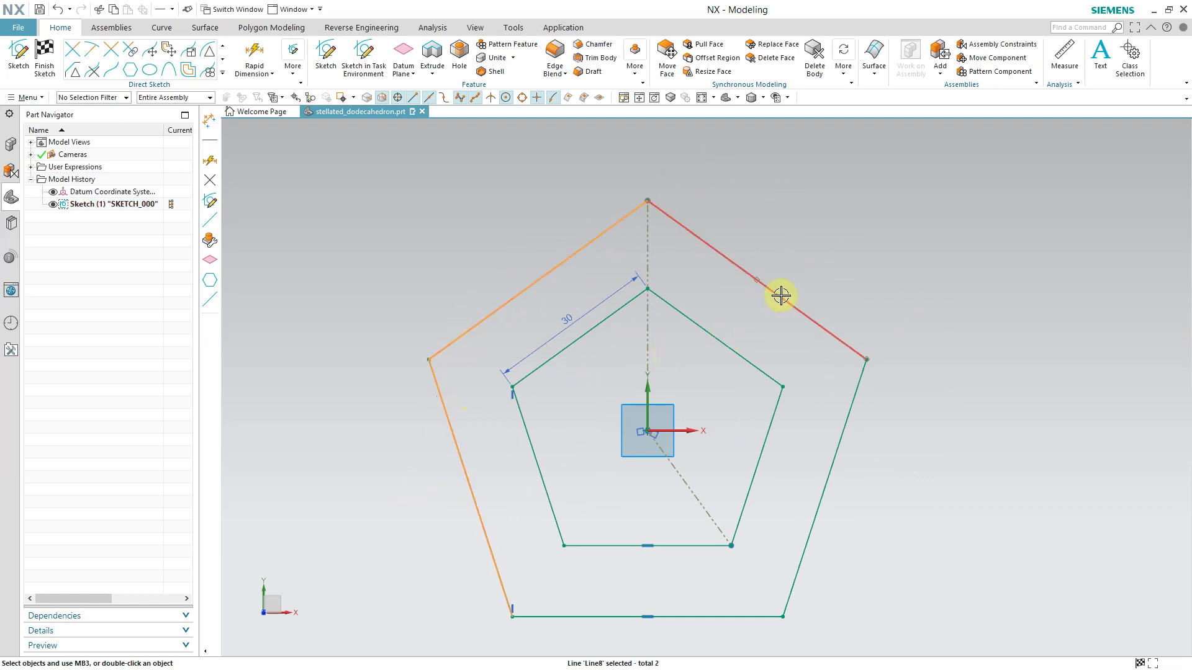
pyautogui.click(725, 616)
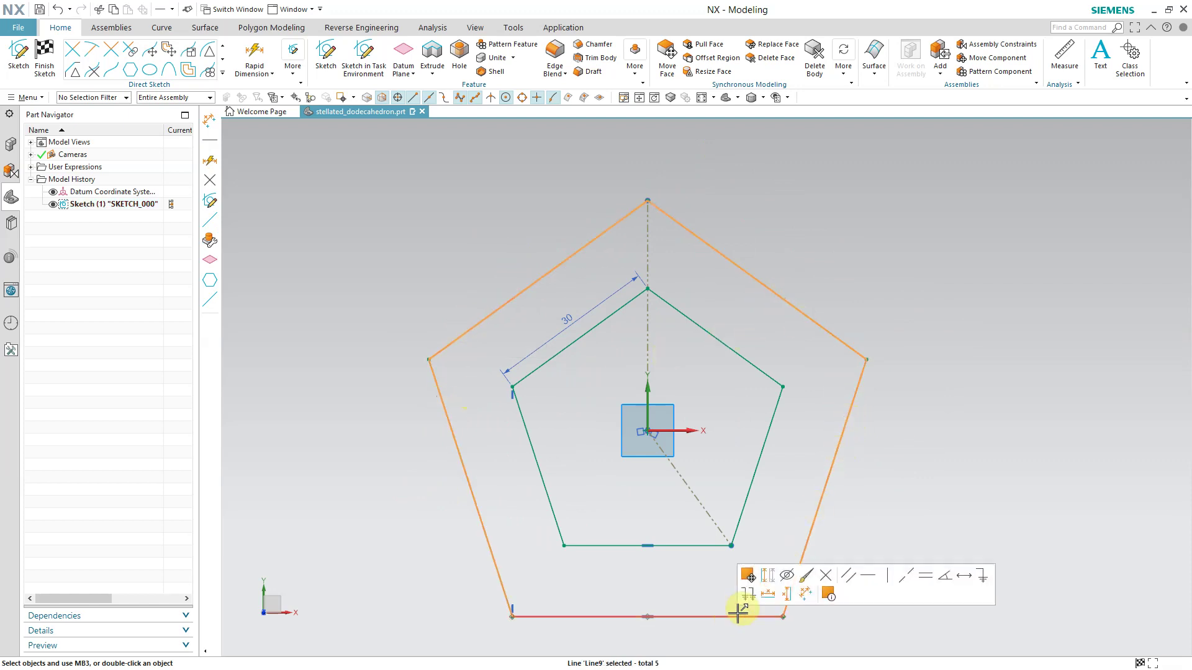
pyautogui.click(767, 576)
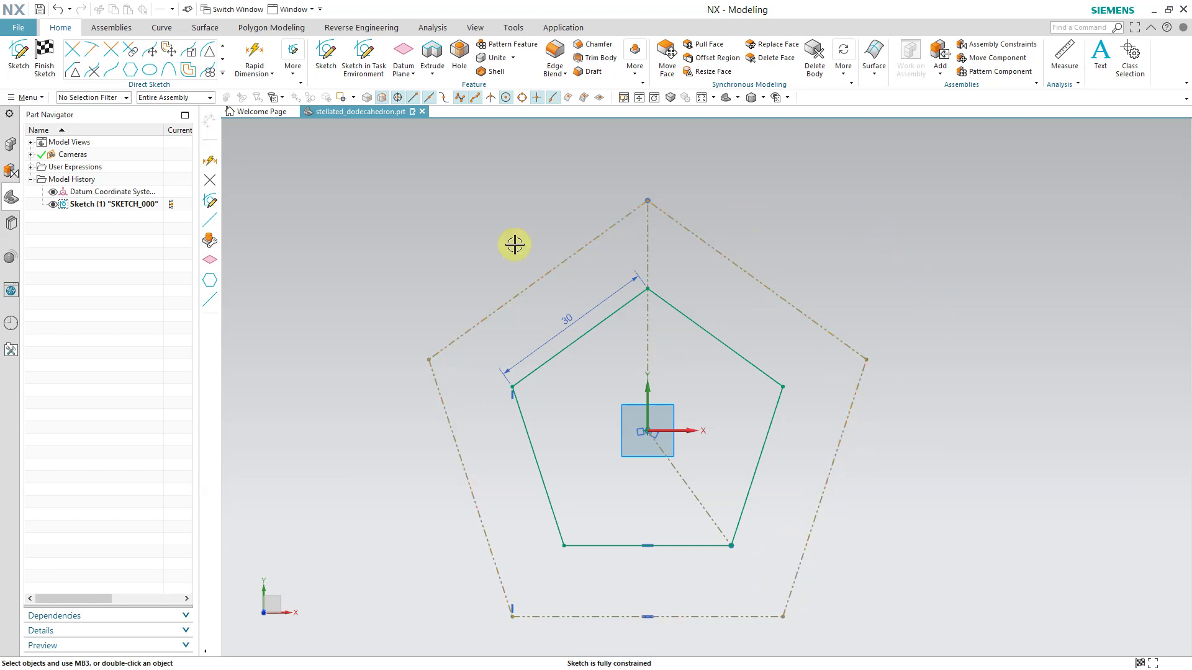
pyautogui.click(44, 59)
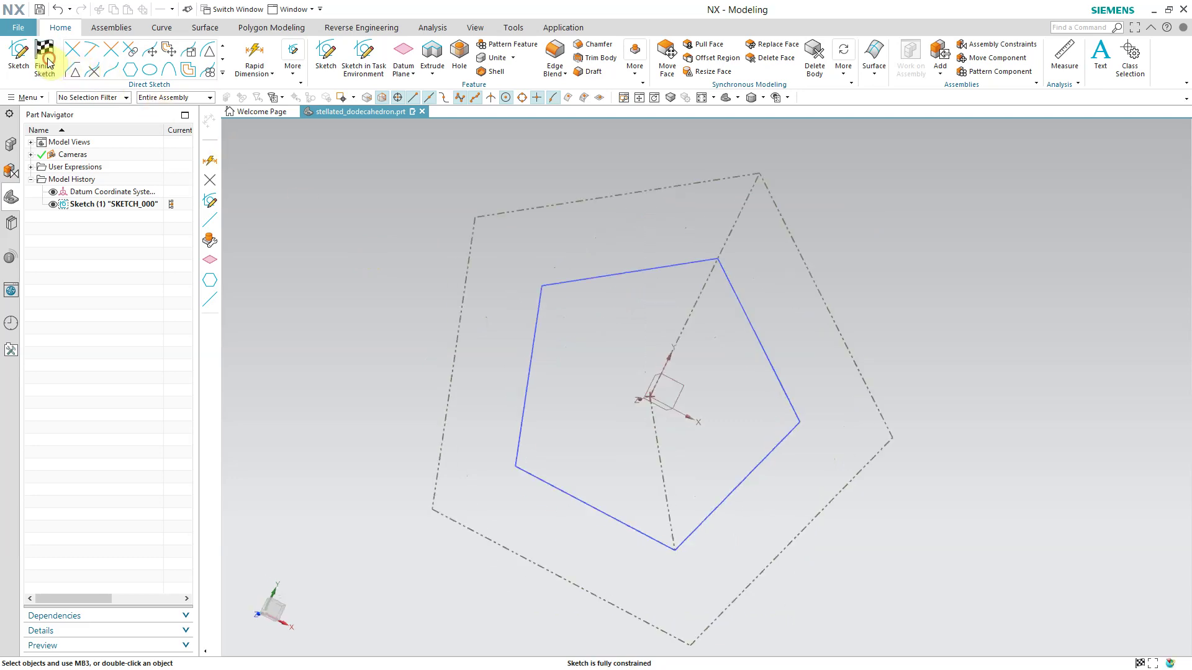
# Start a new sketch on the YZ plane of the datum coordinate system.
pyautogui.moveTo(495, 253)
pyautogui.mouseDown(button='middle')
pyautogui.moveTo(564, 348)
pyautogui.moveTo(425, 269)
pyautogui.mouseUp(button='middle')
pyautogui.click(19, 53)
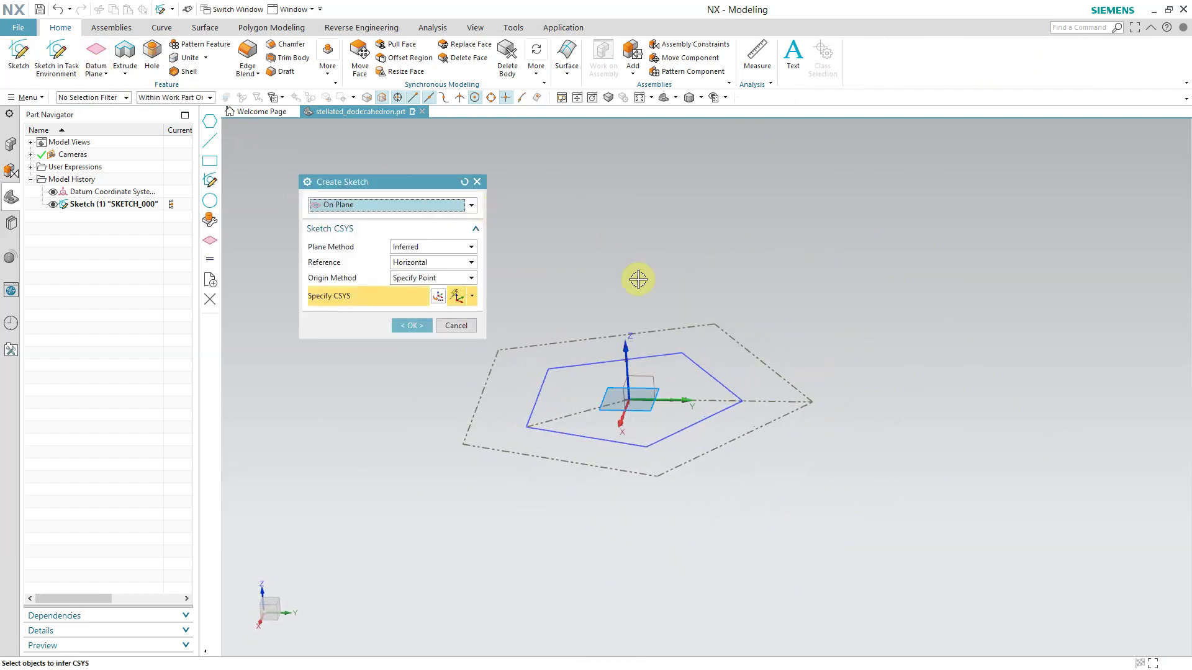
pyautogui.click(649, 375)
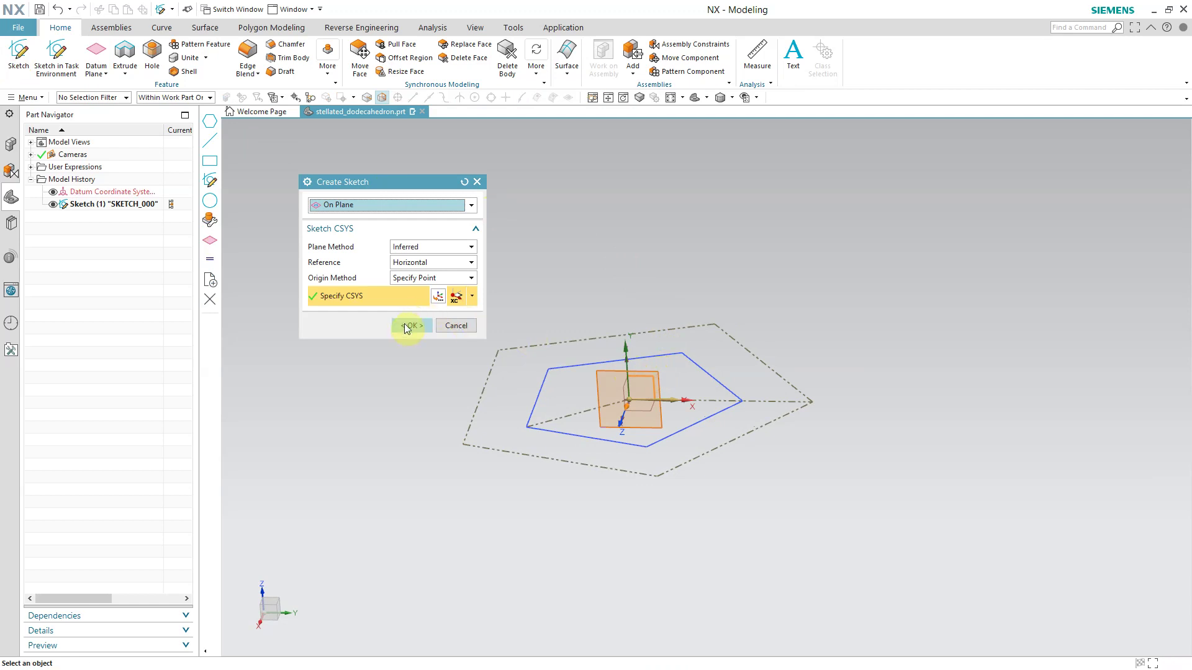
pyautogui.click(404, 325)
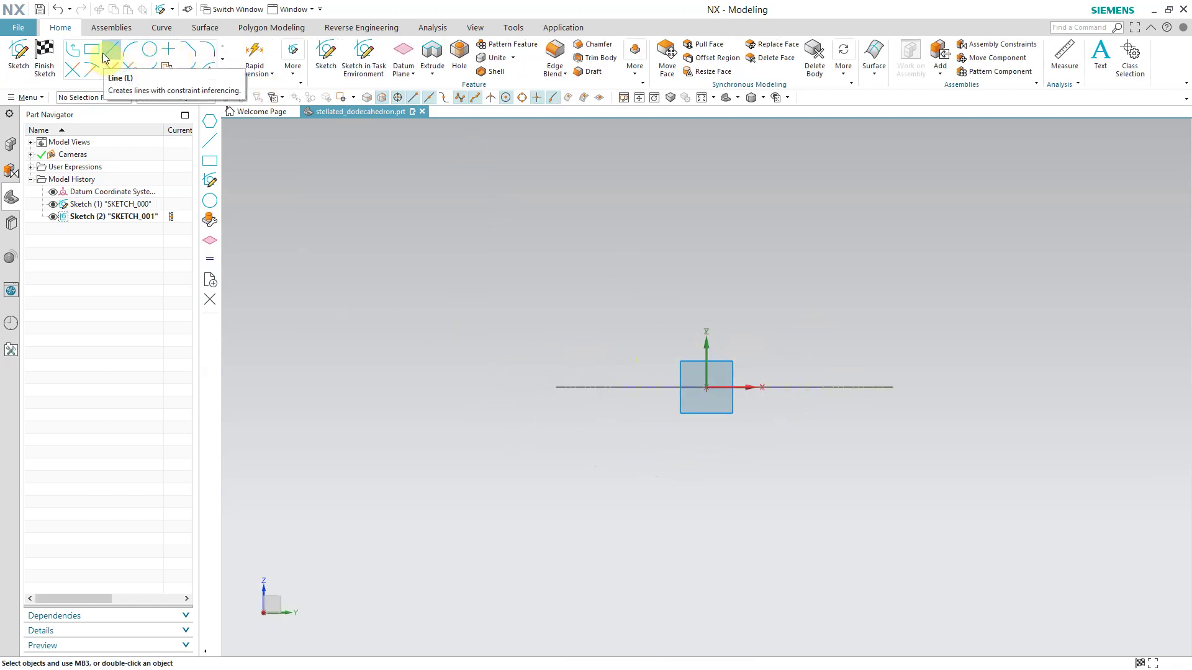
# Sketch a line about 29 mm long from the inner pentagon's vertex on the Y axis, sloping up and outward at about 57°.
pyautogui.click(111, 50)
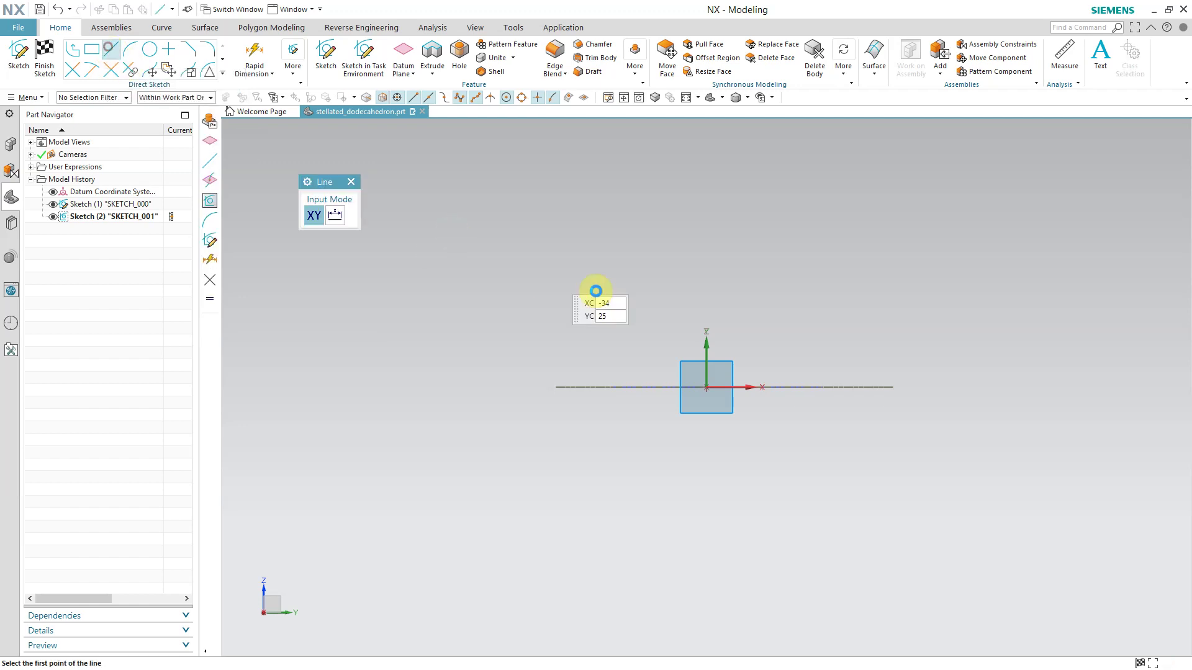
pyautogui.click(824, 387)
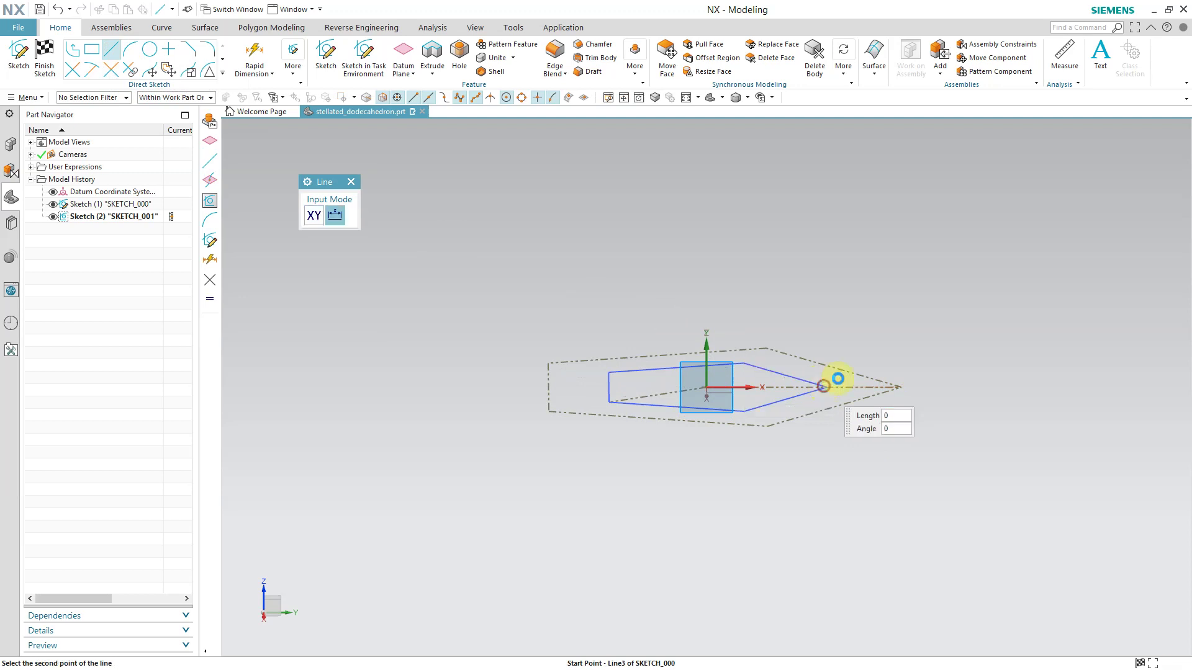
pyautogui.click(903, 275)
pyautogui.rightClick(741, 220)
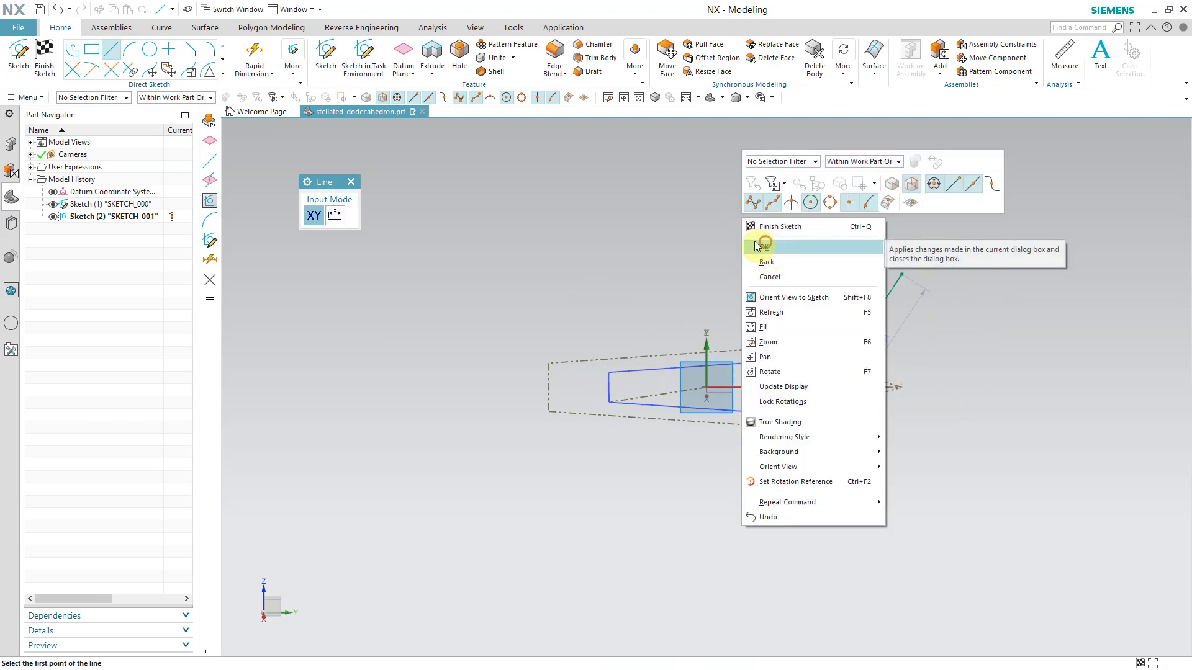
pyautogui.click(765, 233)
# Set the length dimension of the sloping line to the expression a by formula.
pyautogui.rightClick(880, 341)
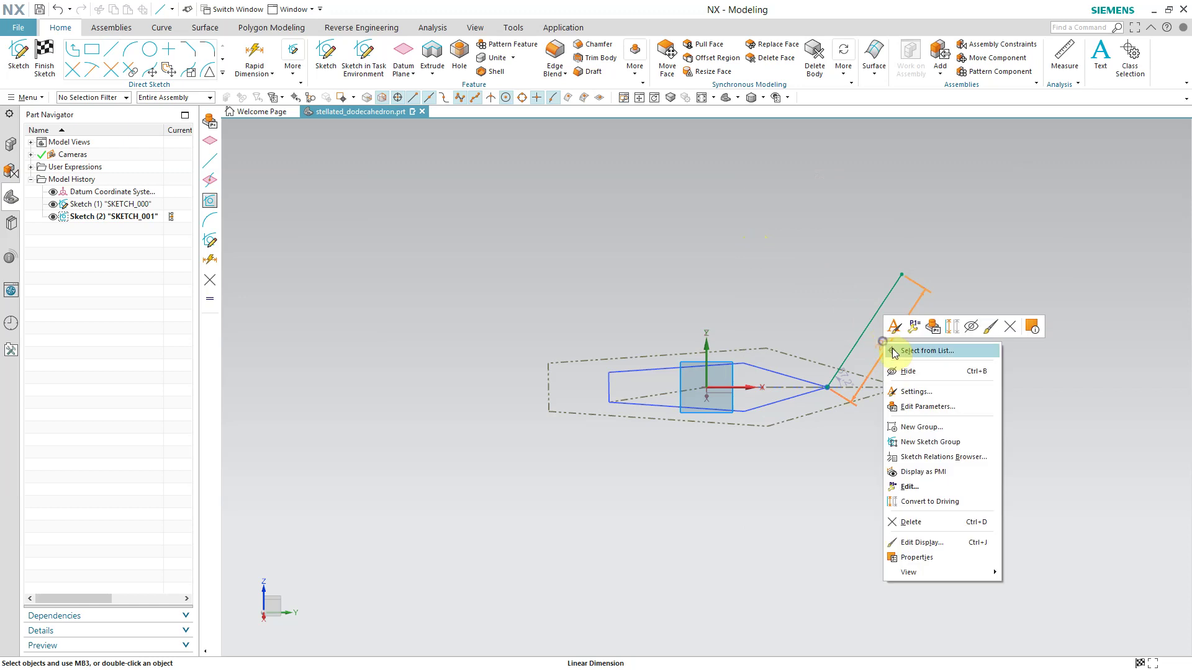
pyautogui.click(933, 327)
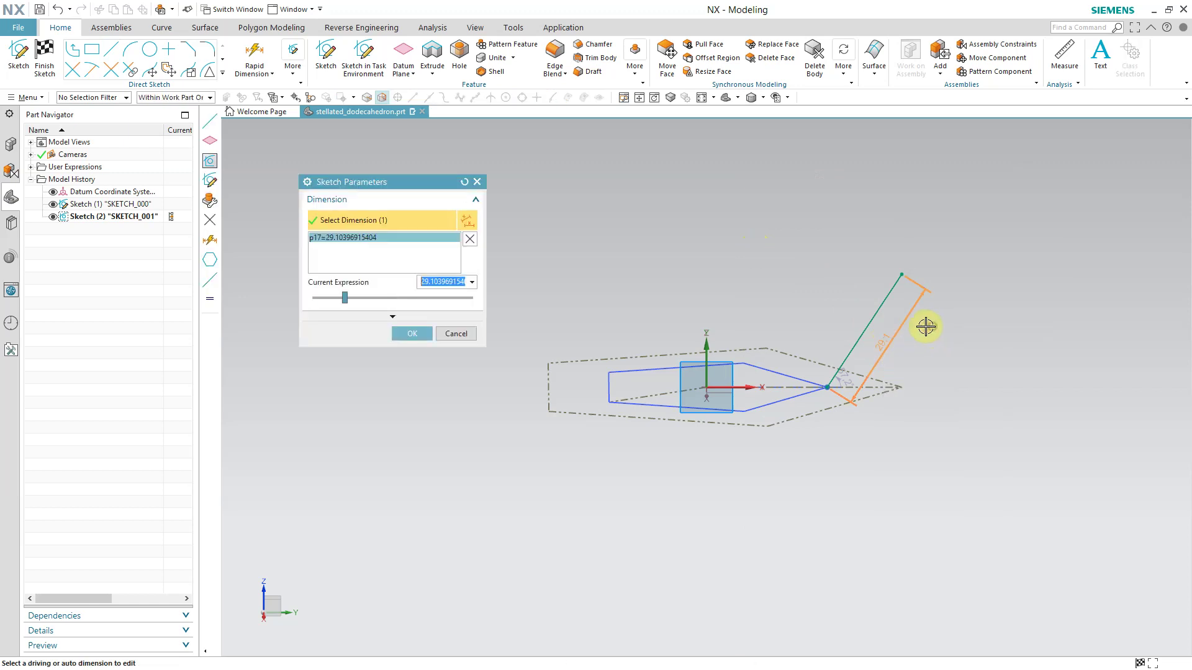
pyautogui.click(473, 283)
pyautogui.click(497, 311)
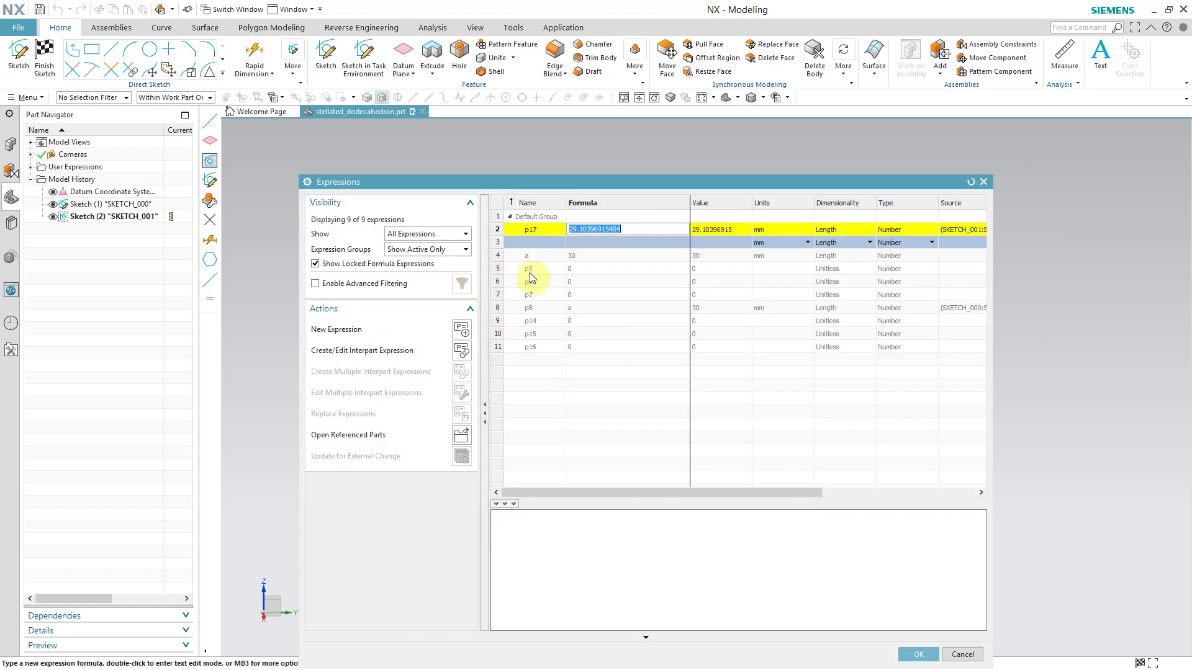
pyautogui.write('a')
pyautogui.press('Return')
pyautogui.press('Return')
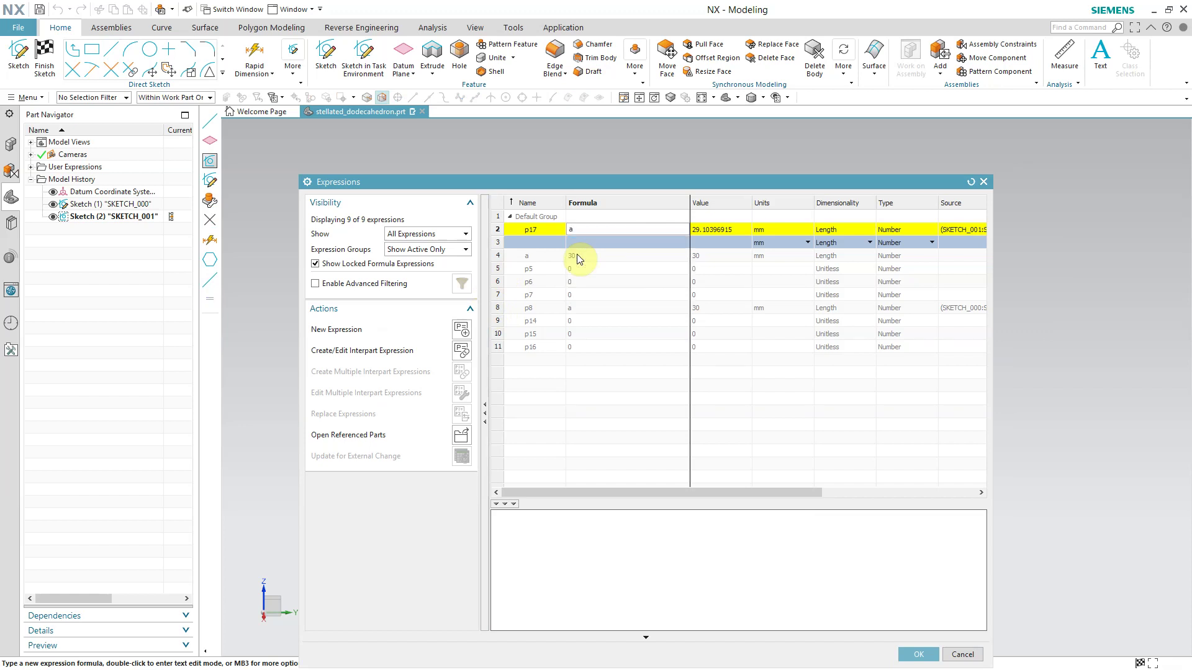
pyautogui.click(921, 659)
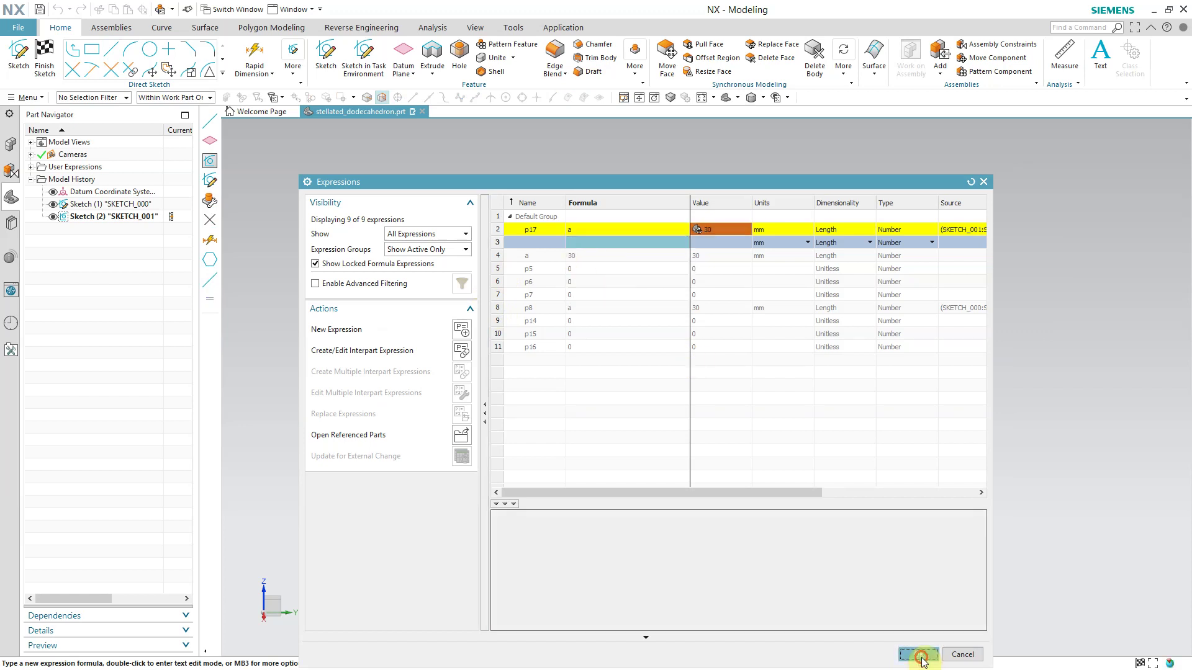
pyautogui.click(408, 330)
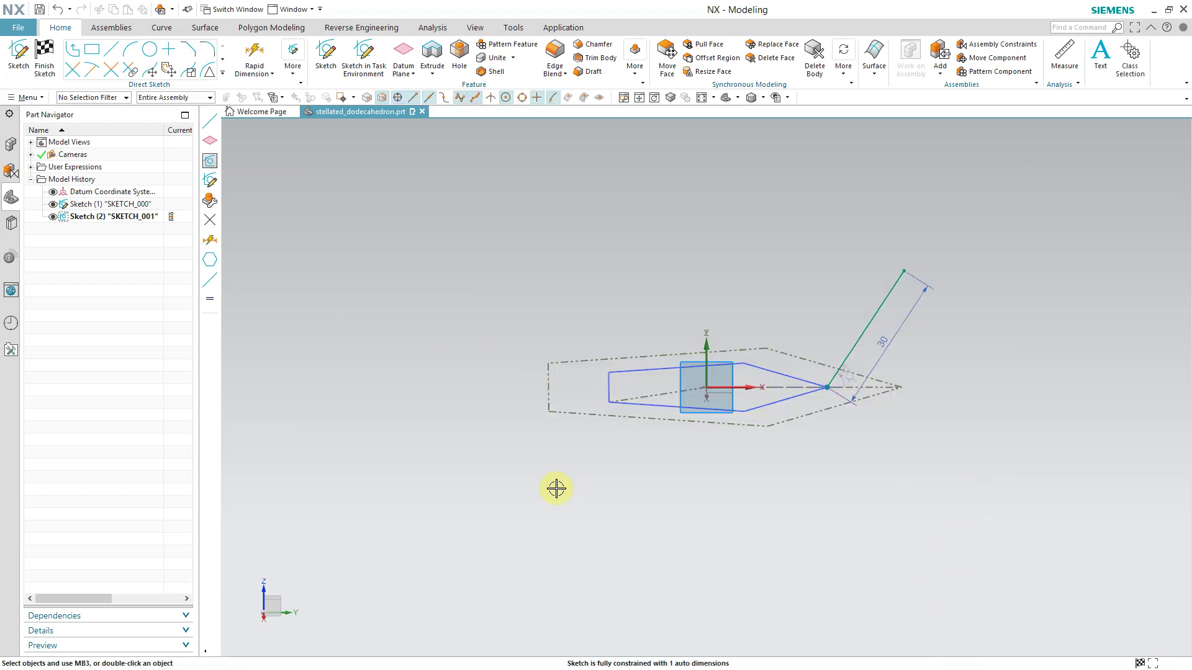
# Align the sloping line's upper endpoint vertically with the outer pentagon's vertex on the Y axis, and finish the sketch.
pyautogui.rightClick(498, 255)
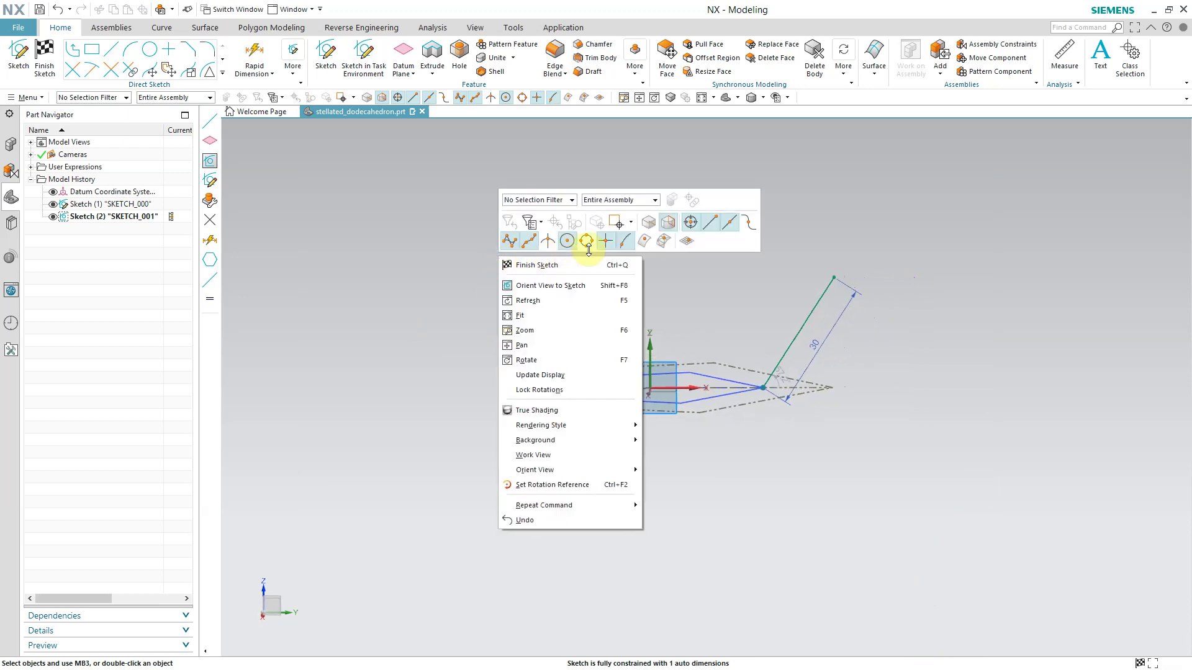
pyautogui.rightClick(411, 264)
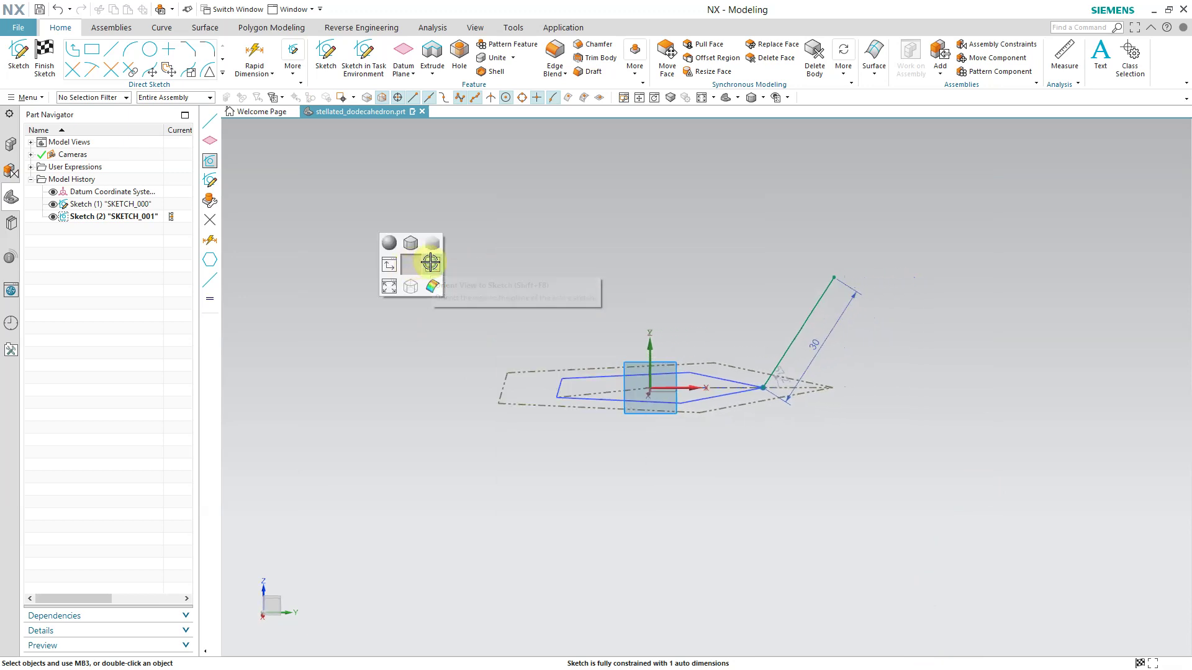
pyautogui.click(430, 263)
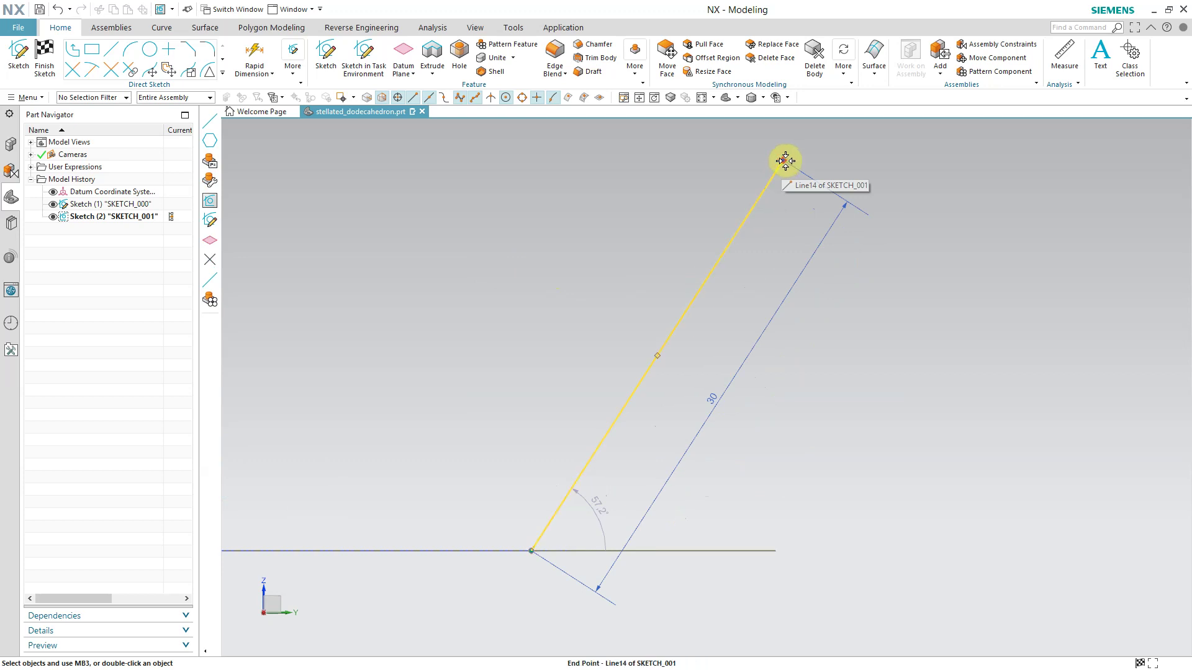
pyautogui.click(782, 161)
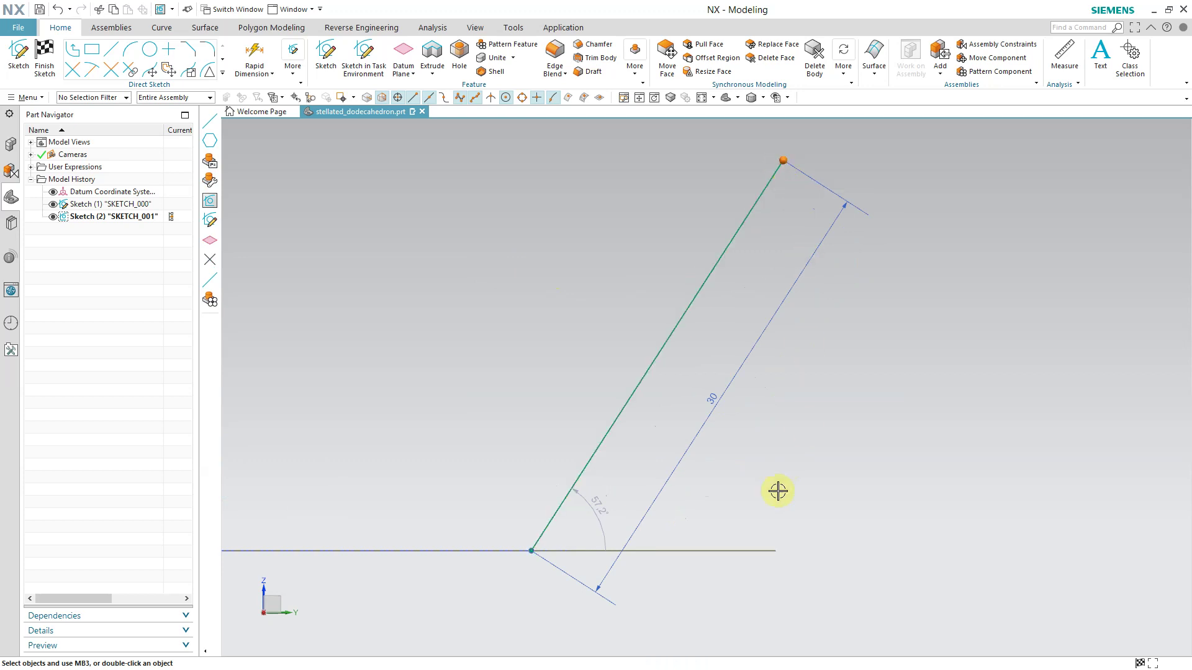
pyautogui.click(779, 552)
pyautogui.click(841, 535)
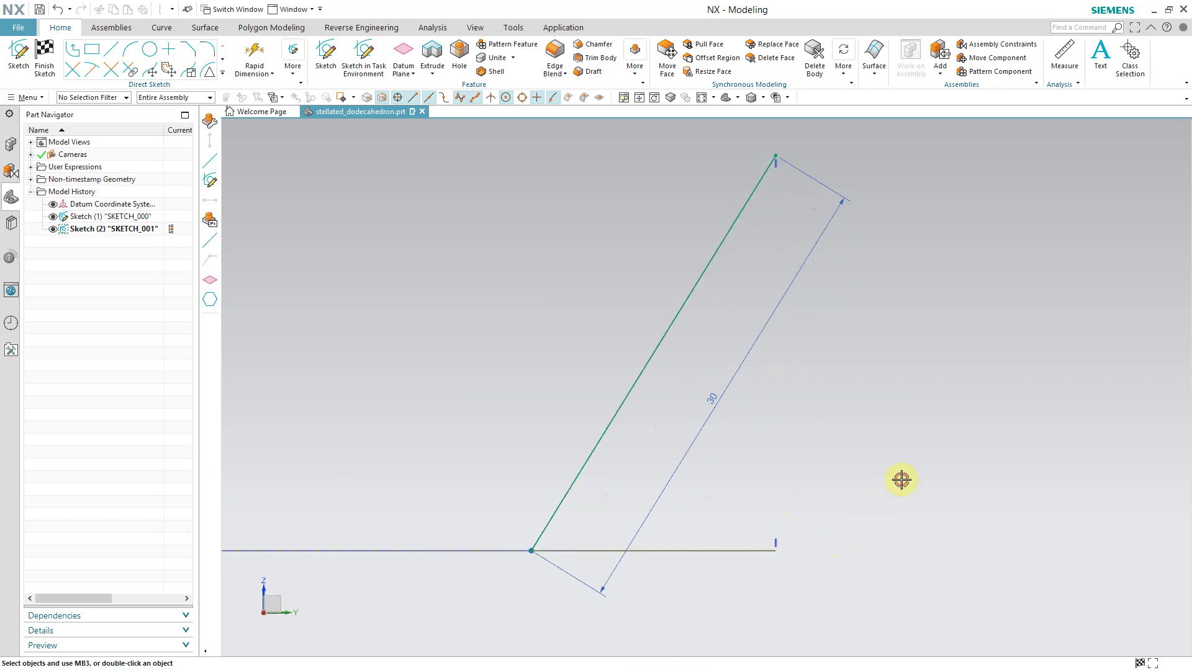
pyautogui.moveTo(875, 474)
pyautogui.mouseDown(button='middle')
pyautogui.moveTo(761, 522)
pyautogui.moveTo(508, 309)
pyautogui.mouseUp(button='middle')
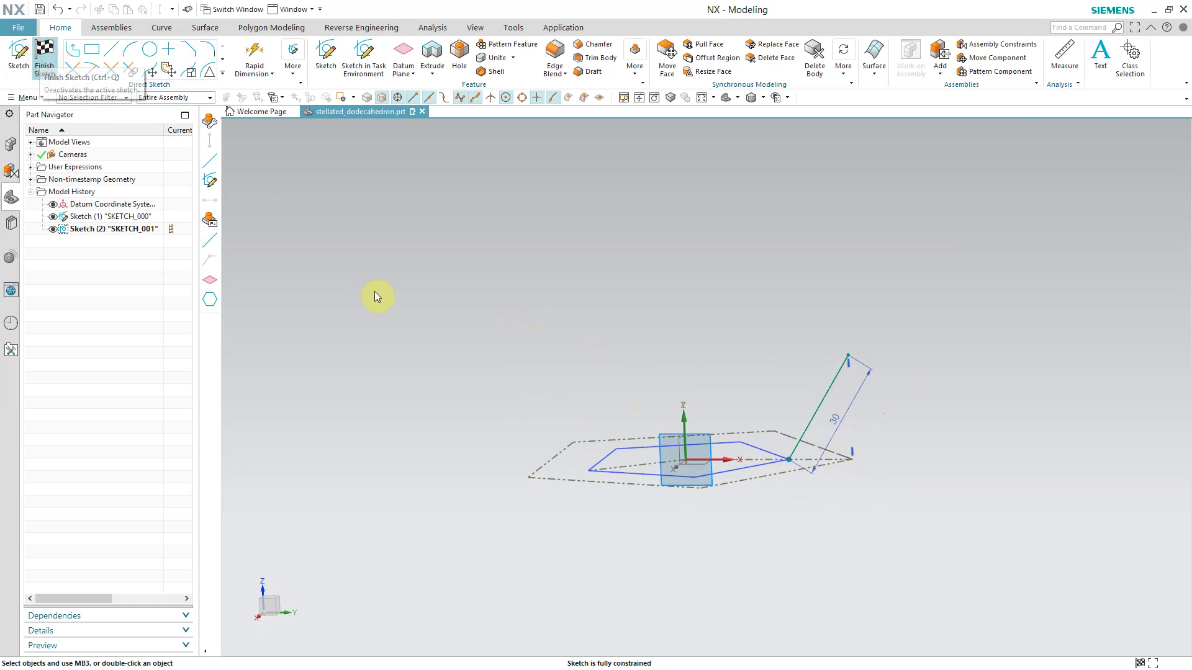
pyautogui.hotkey('ctrl', 'q')
# Create a Two Lines datum plane through the sloping line and the adjoining inner pentagon edge on the far side.
pyautogui.moveTo(431, 324); pyautogui.dragTo(306, 216, button='middle')
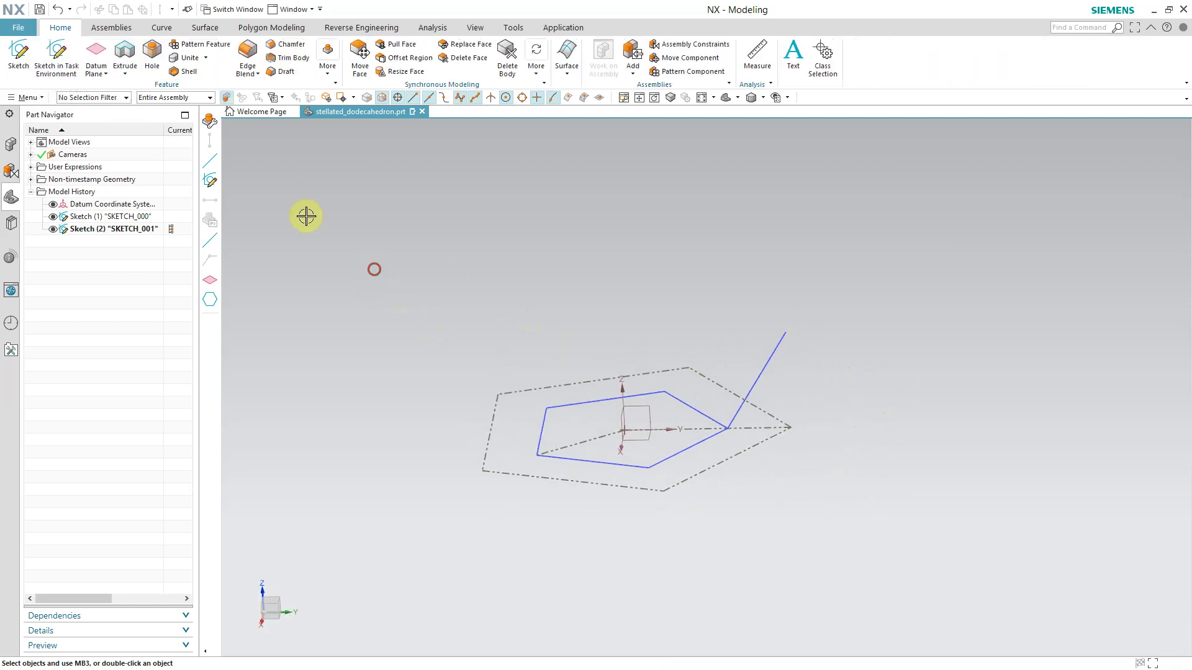
pyautogui.click(96, 52)
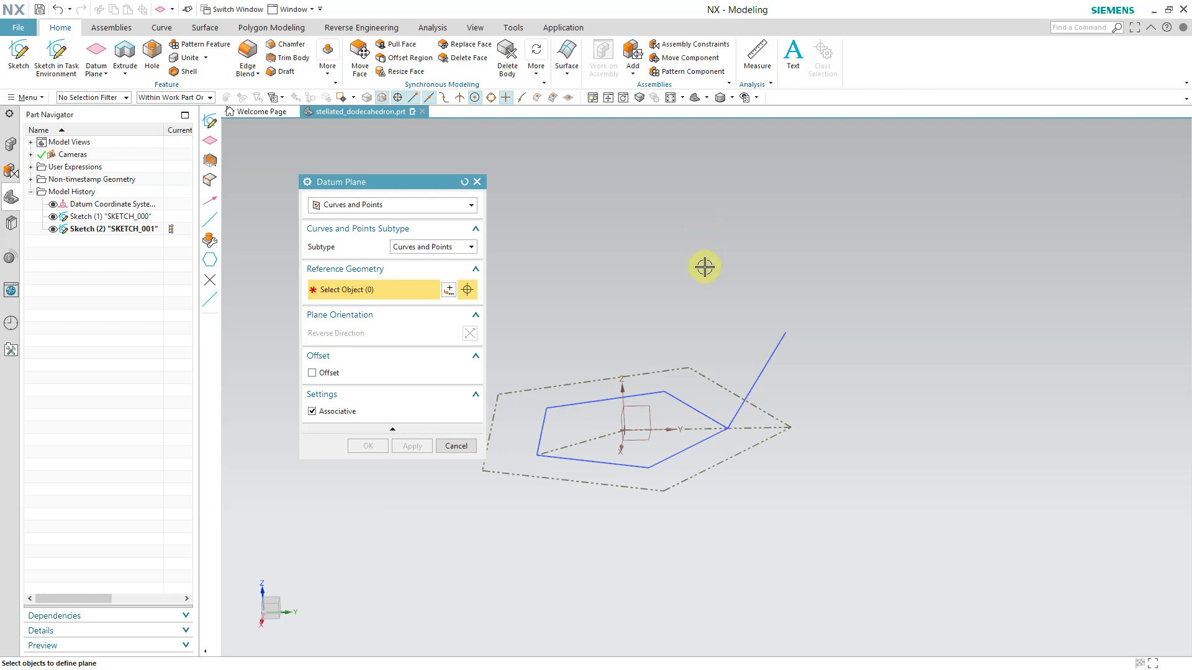
pyautogui.click(470, 206)
pyautogui.click(332, 287)
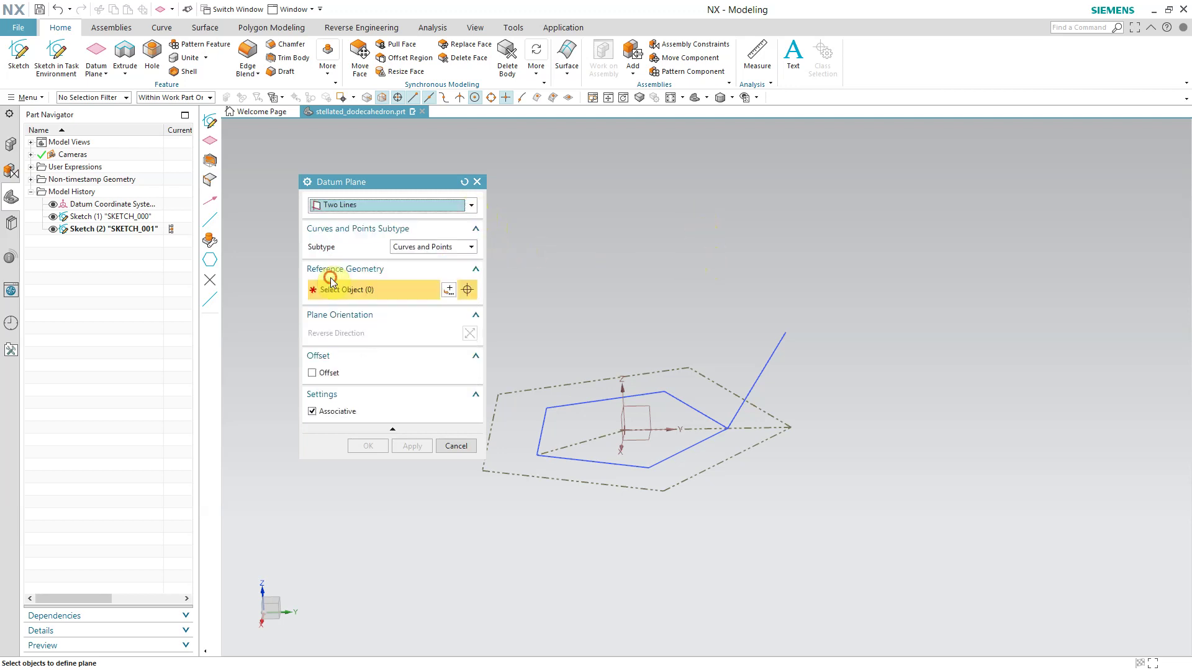
pyautogui.click(687, 405)
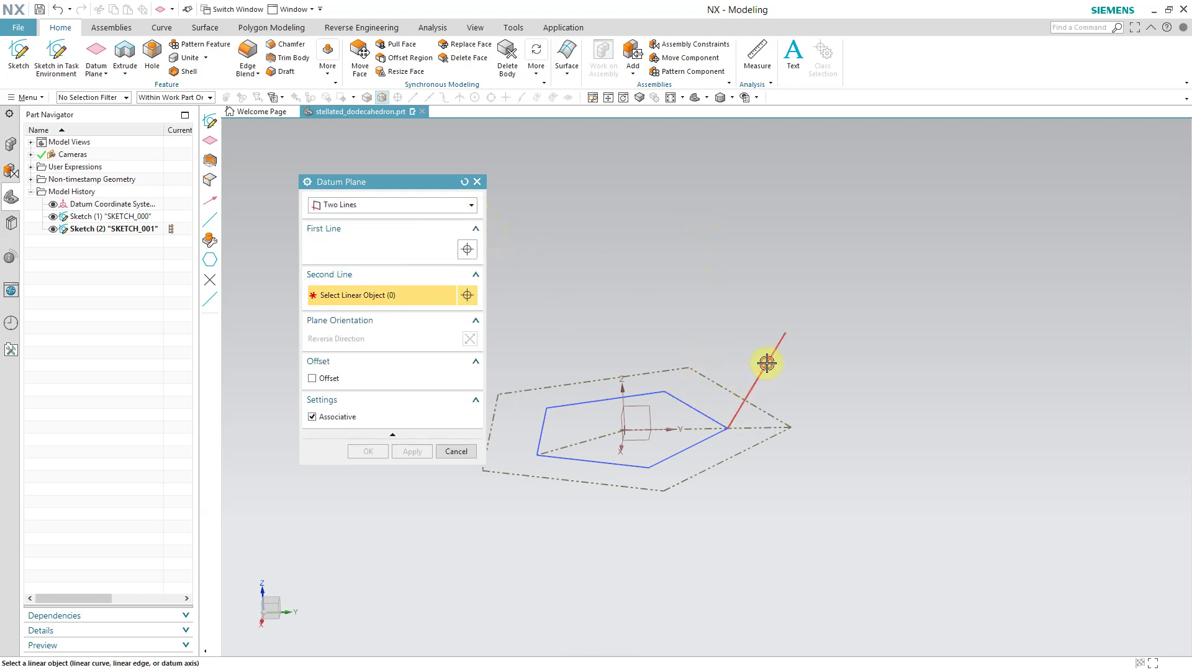
pyautogui.click(767, 361)
pyautogui.click(379, 473)
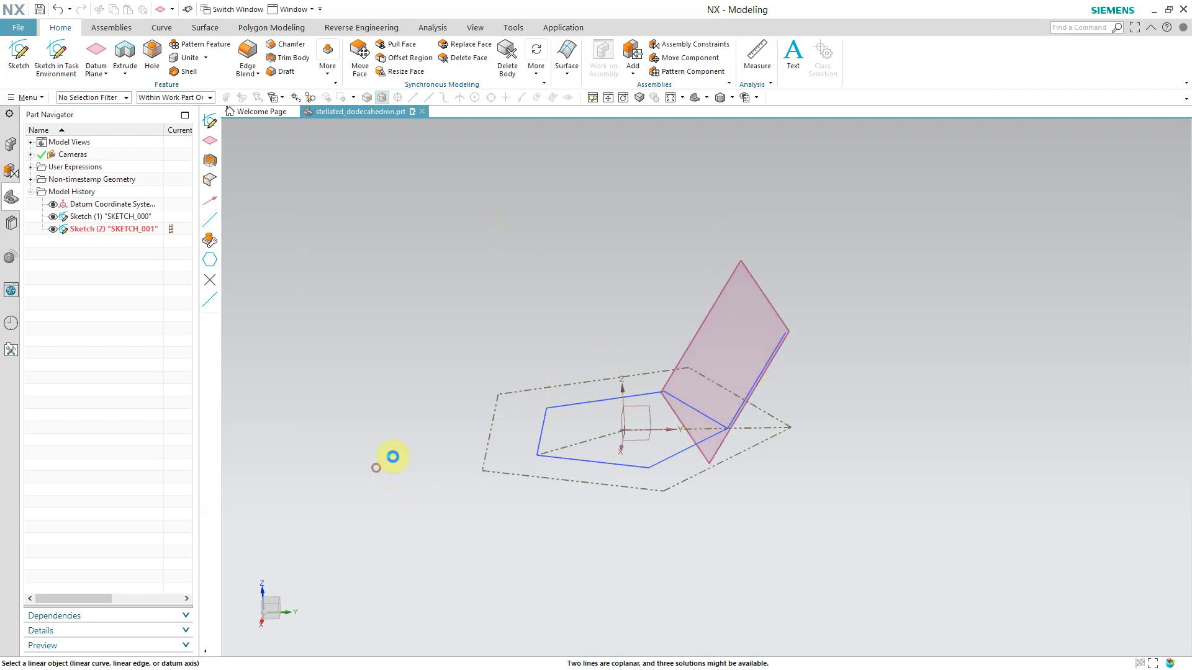
# Start a new sketch on the inclined datum plane.
pyautogui.click(56, 58)
pyautogui.click(707, 320)
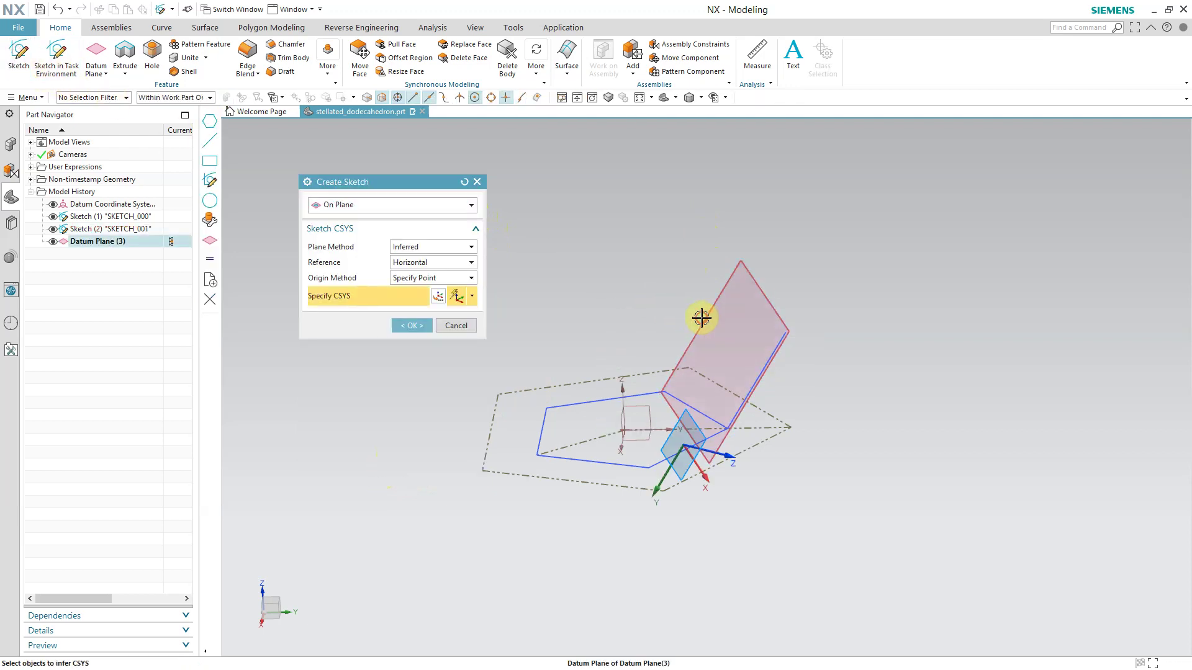
pyautogui.click(411, 325)
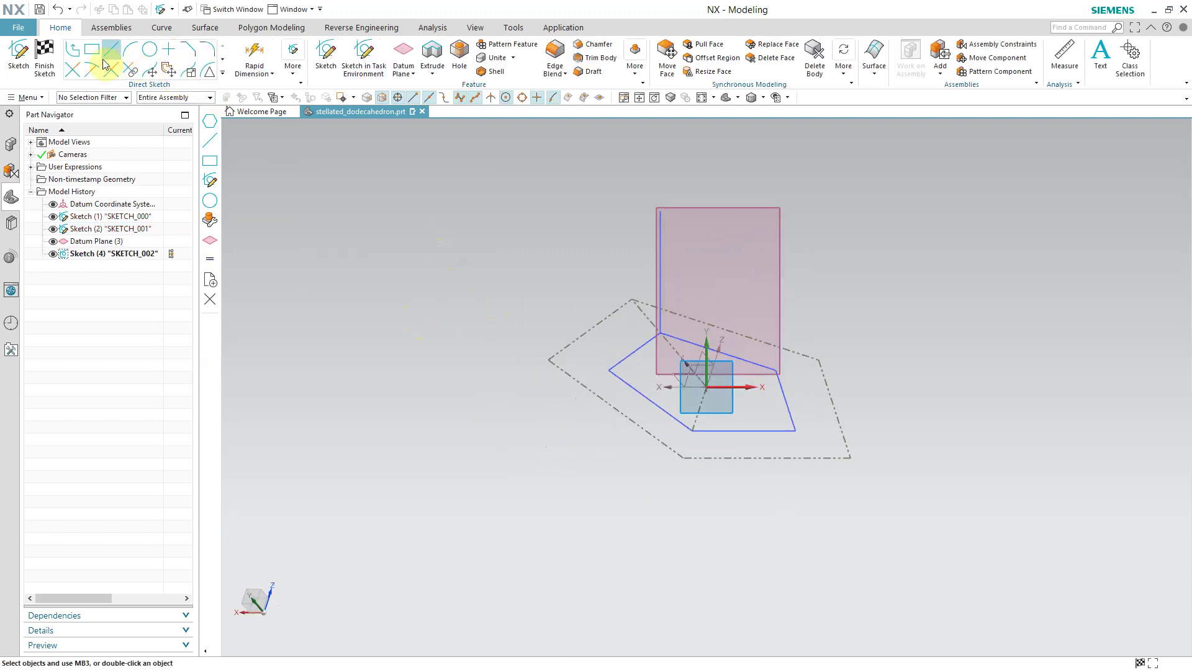
# Sketch a five-sided polygon on the inclined plane with a circumscribed radius of about 14 mm and a rotation of about 282°.
pyautogui.click(222, 62)
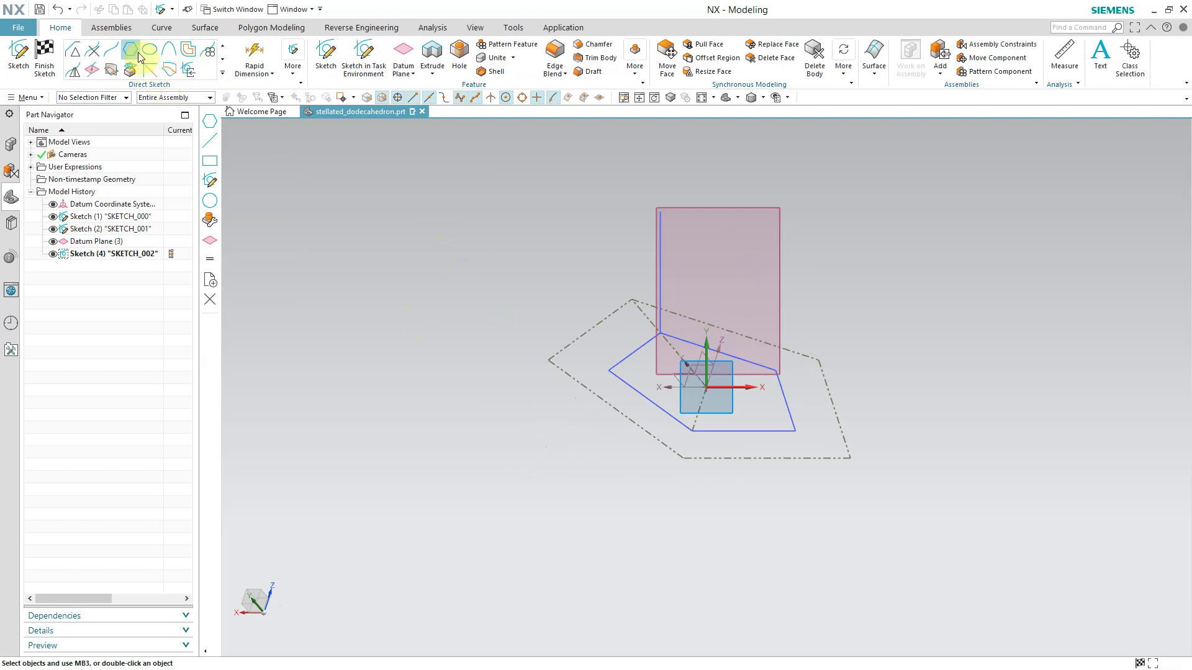
pyautogui.click(131, 50)
pyautogui.click(751, 253)
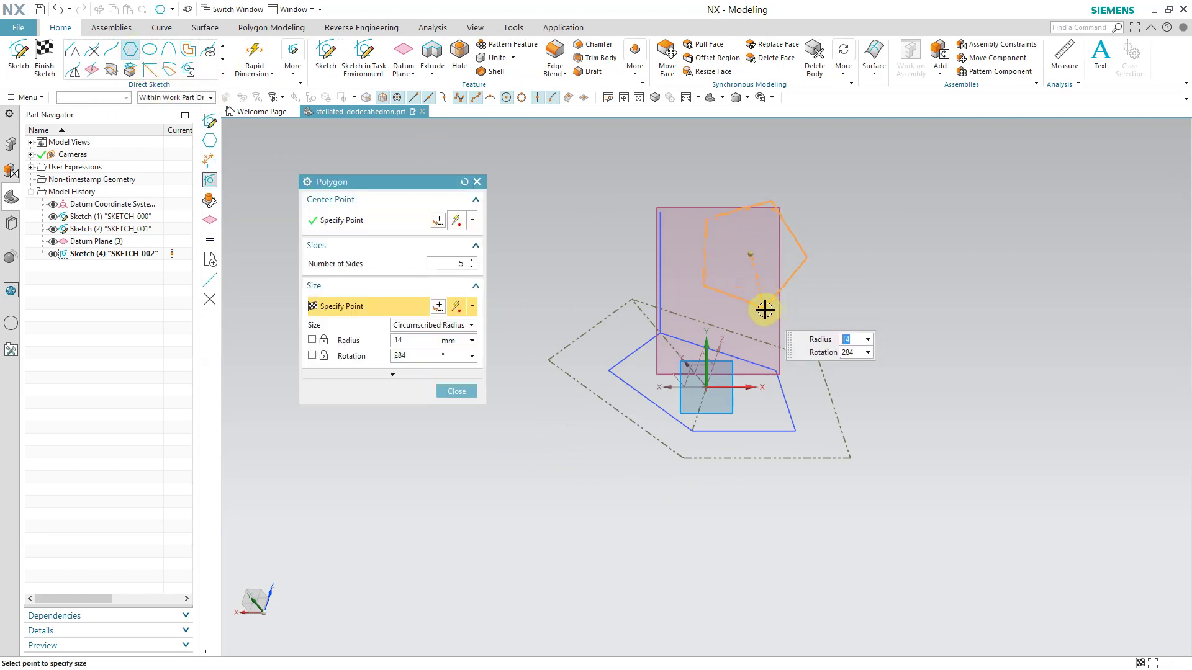
pyautogui.click(764, 311)
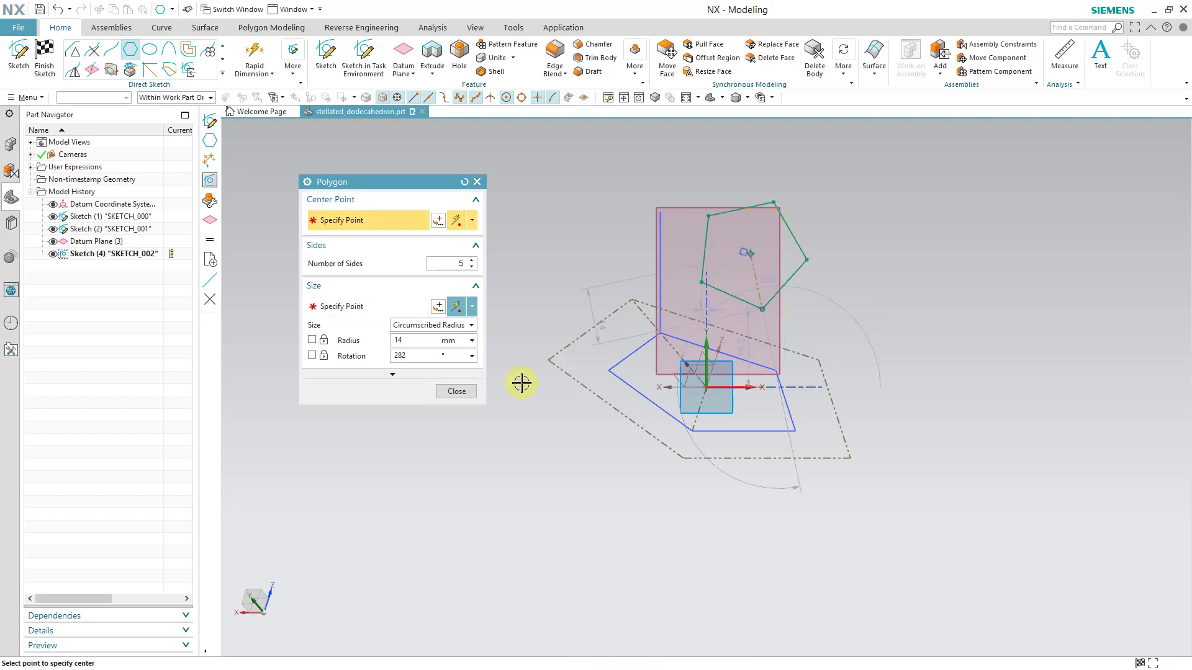
# Constrain the pentagon's near-vertical edge beside the sloping line to vertical.
pyautogui.click(450, 393)
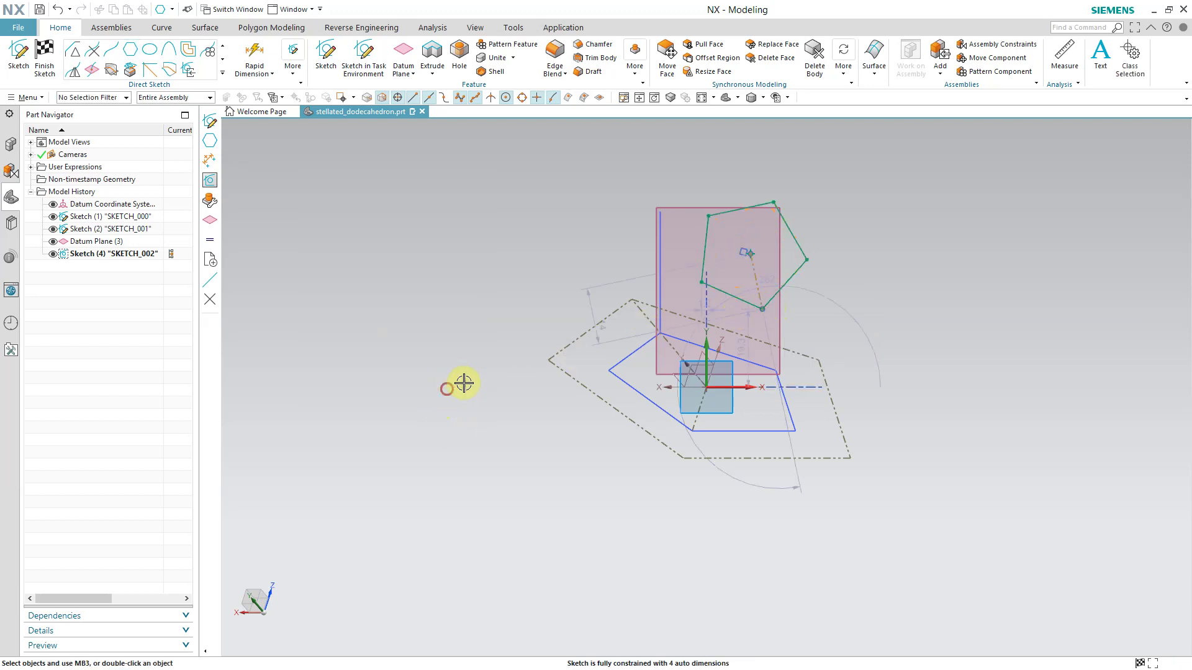
pyautogui.rightClick(705, 231)
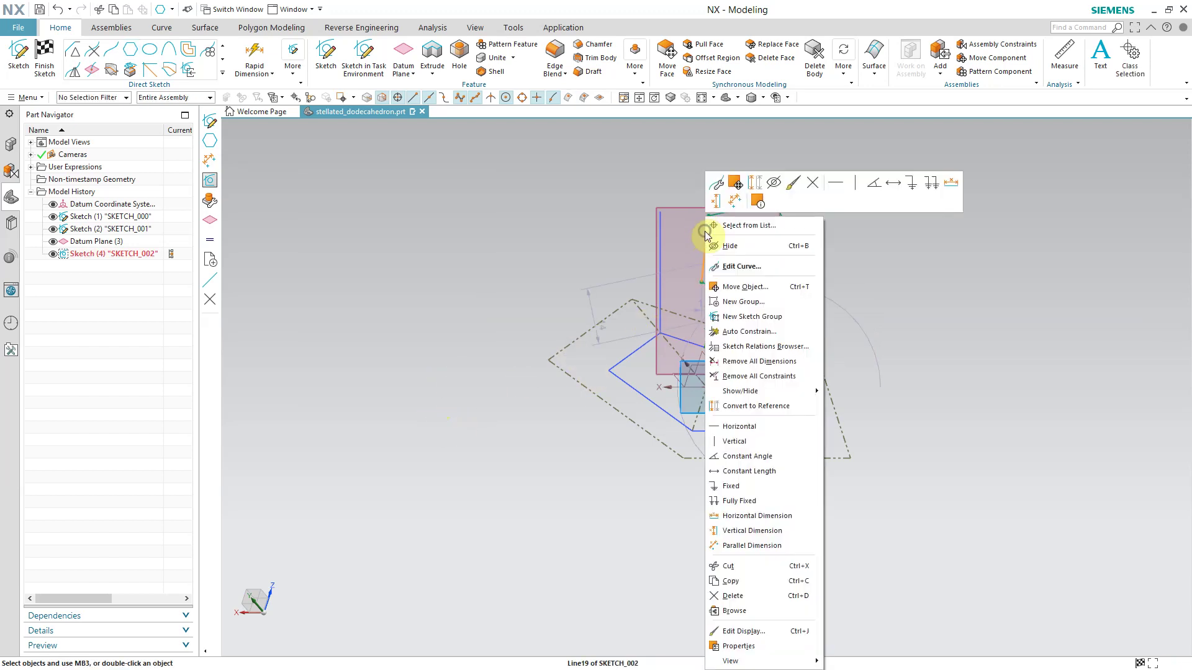
pyautogui.click(856, 185)
pyautogui.click(943, 254)
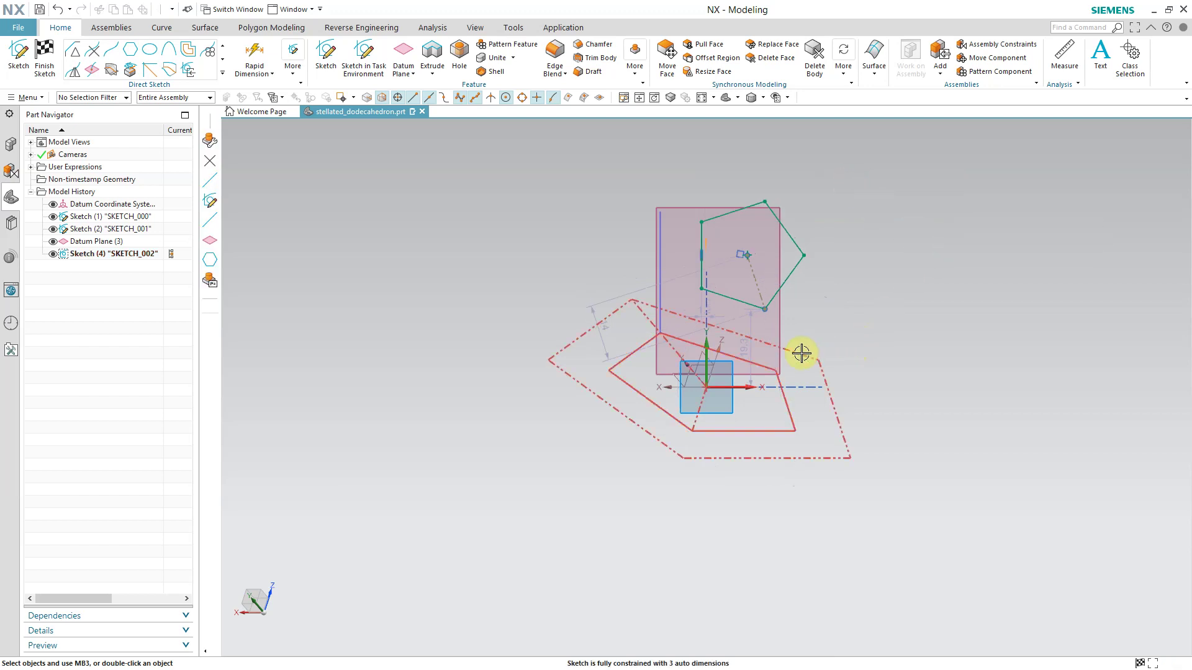
# Make the pentagon's two lower vertices coincident with the ends of the adjoining inner base pentagon edge, and finish the sketch.
pyautogui.click(765, 309)
pyautogui.click(825, 319)
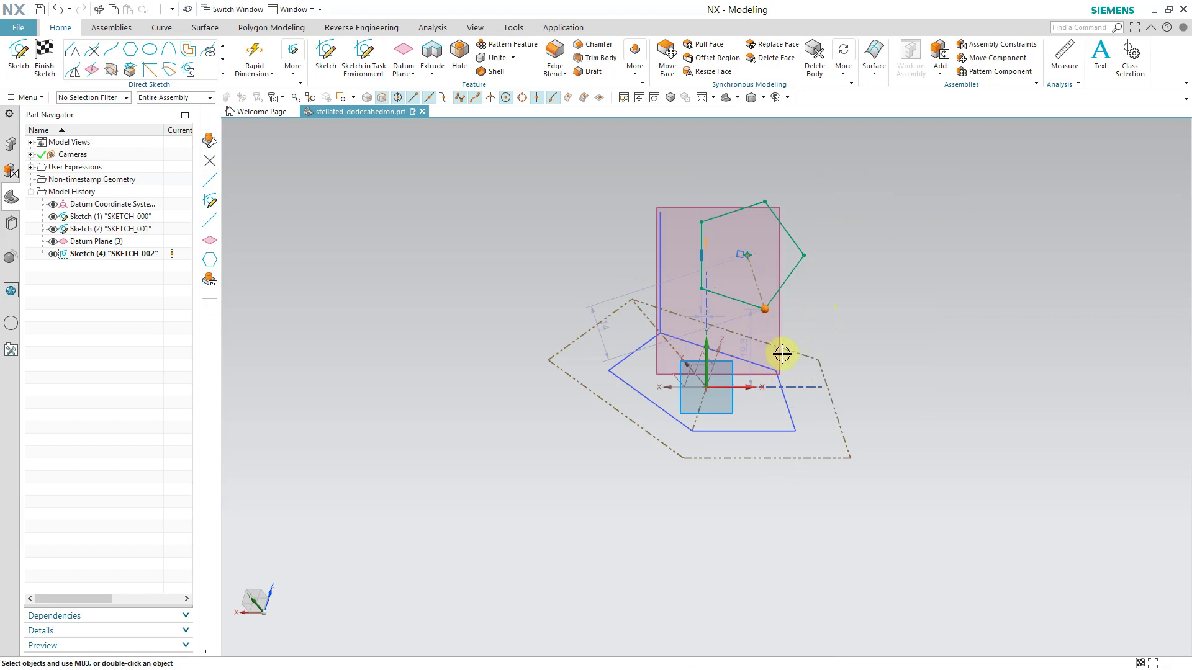
pyautogui.click(776, 369)
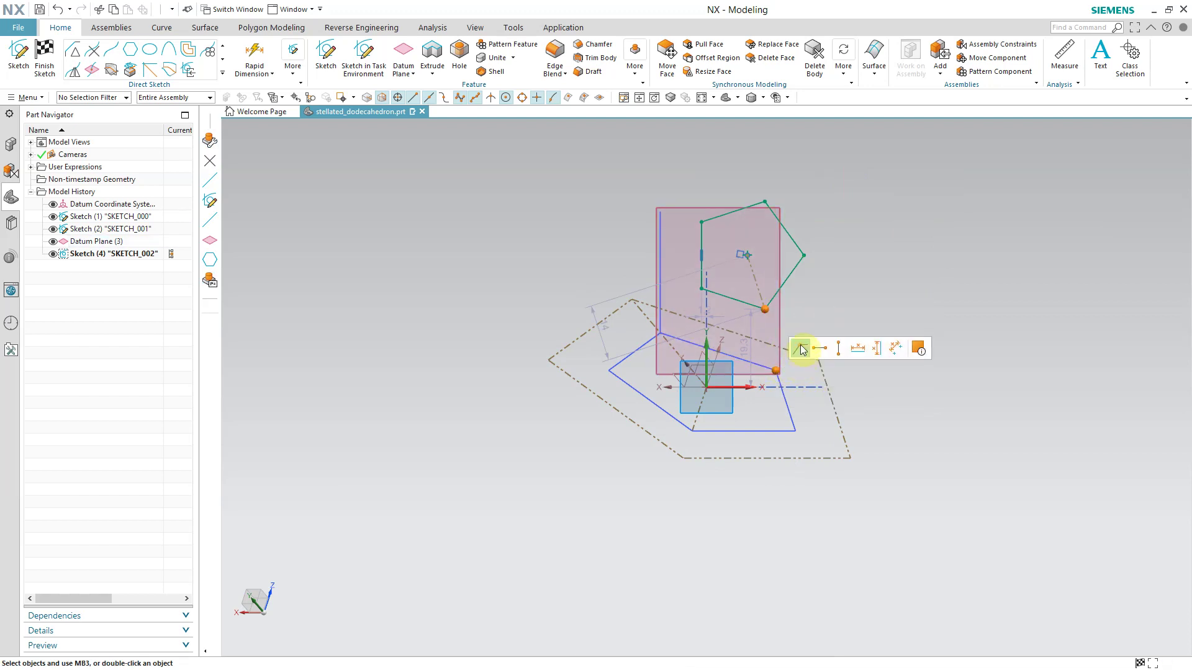
pyautogui.click(801, 348)
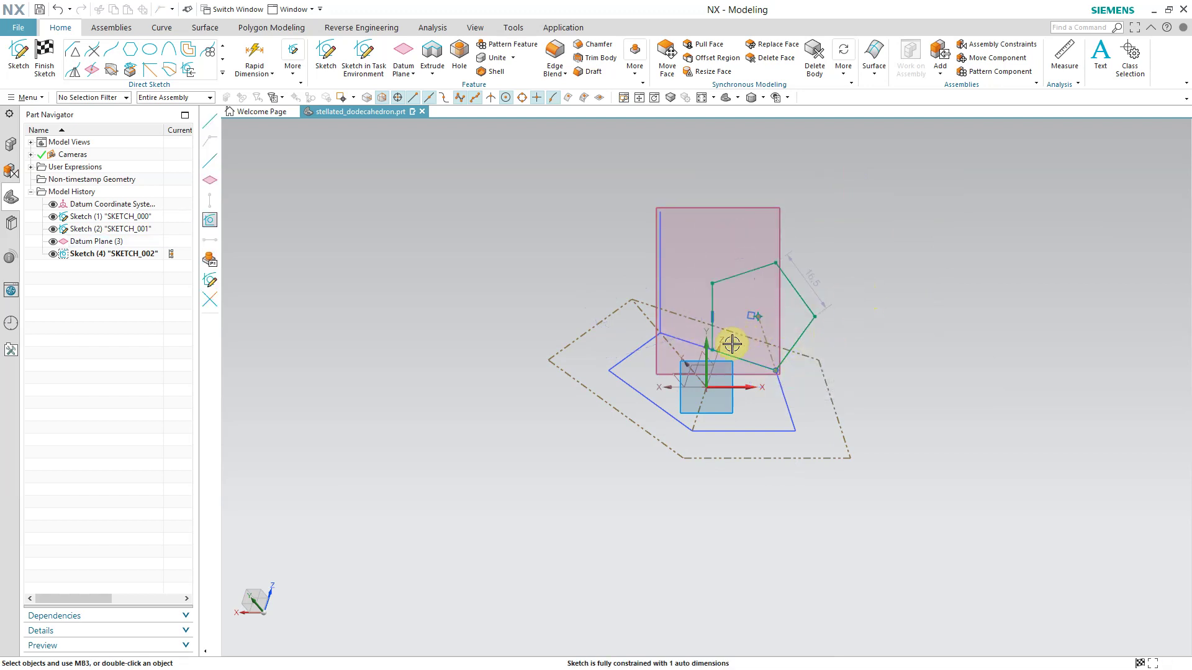
pyautogui.click(660, 330)
pyautogui.click(684, 312)
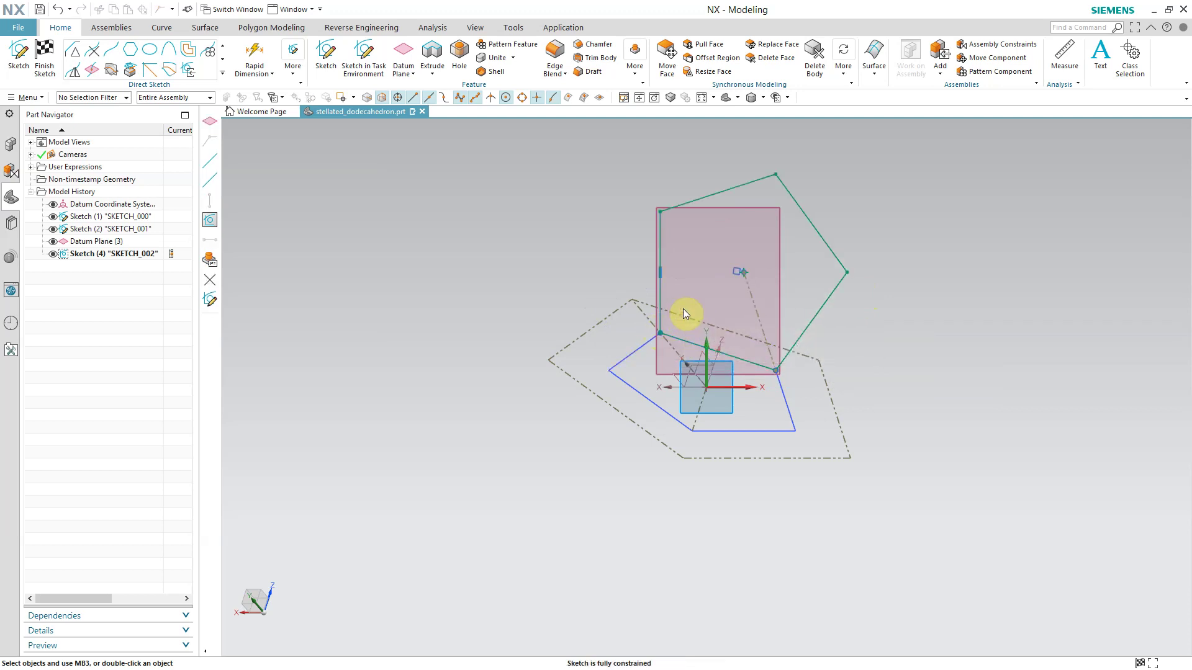
pyautogui.click(113, 68)
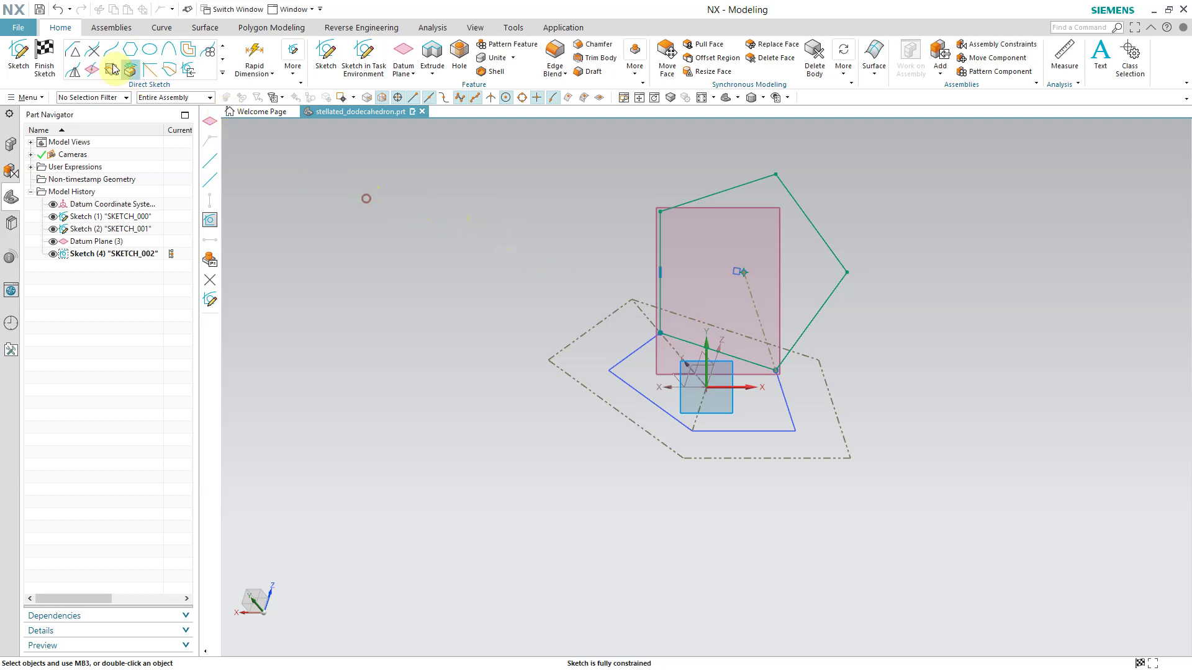
pyautogui.click(41, 59)
# Create a Point and Direction datum plane through the midpoint of the inclined pentagon's upper edge, normal to the coordinate system's XY plane.
pyautogui.moveTo(386, 218)
pyautogui.mouseDown(button='middle')
pyautogui.moveTo(507, 309)
pyautogui.moveTo(503, 282)
pyautogui.moveTo(420, 268)
pyautogui.moveTo(438, 268)
pyautogui.mouseUp(button='middle')
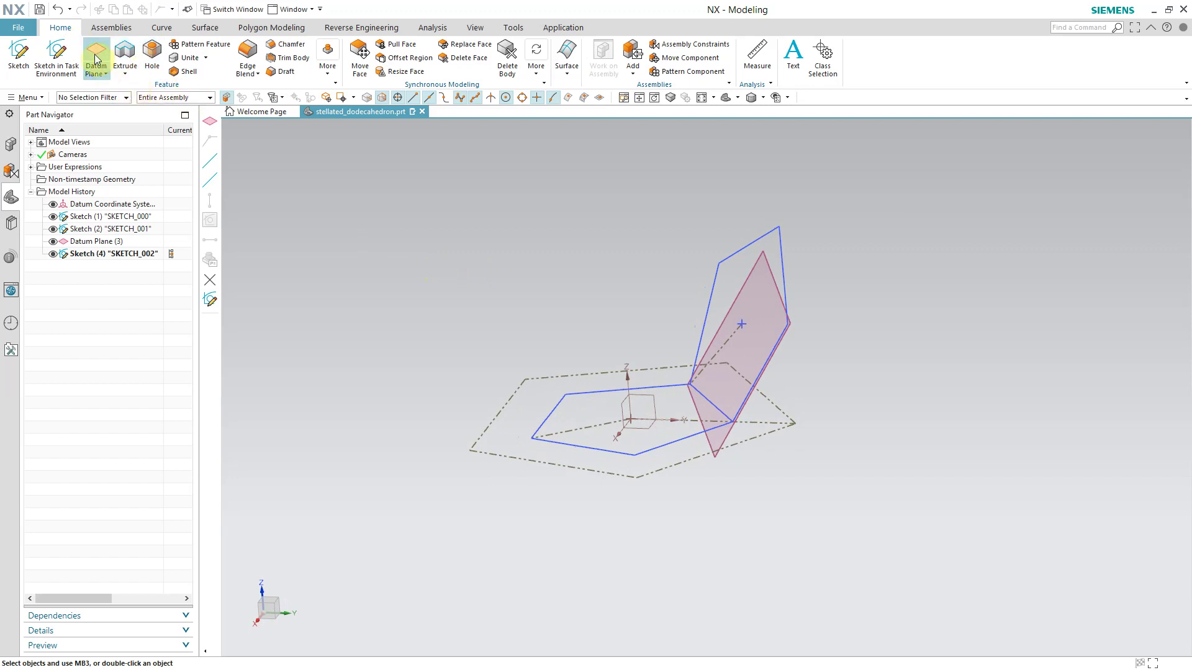
pyautogui.click(151, 64)
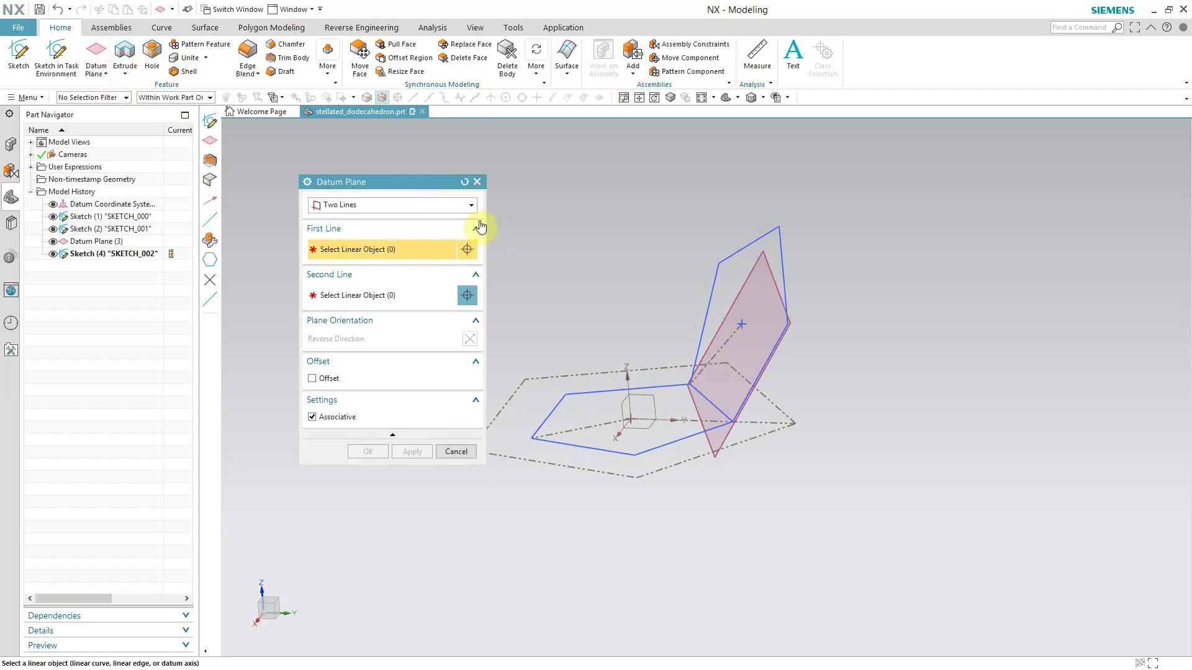
pyautogui.click(473, 206)
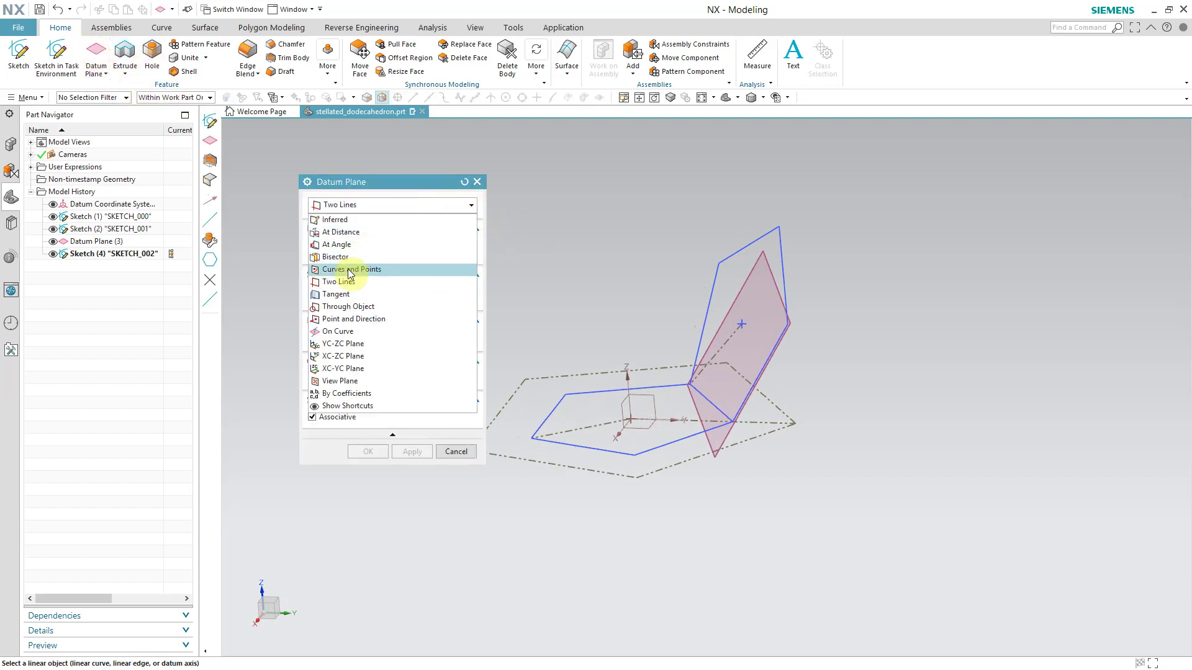
pyautogui.click(335, 319)
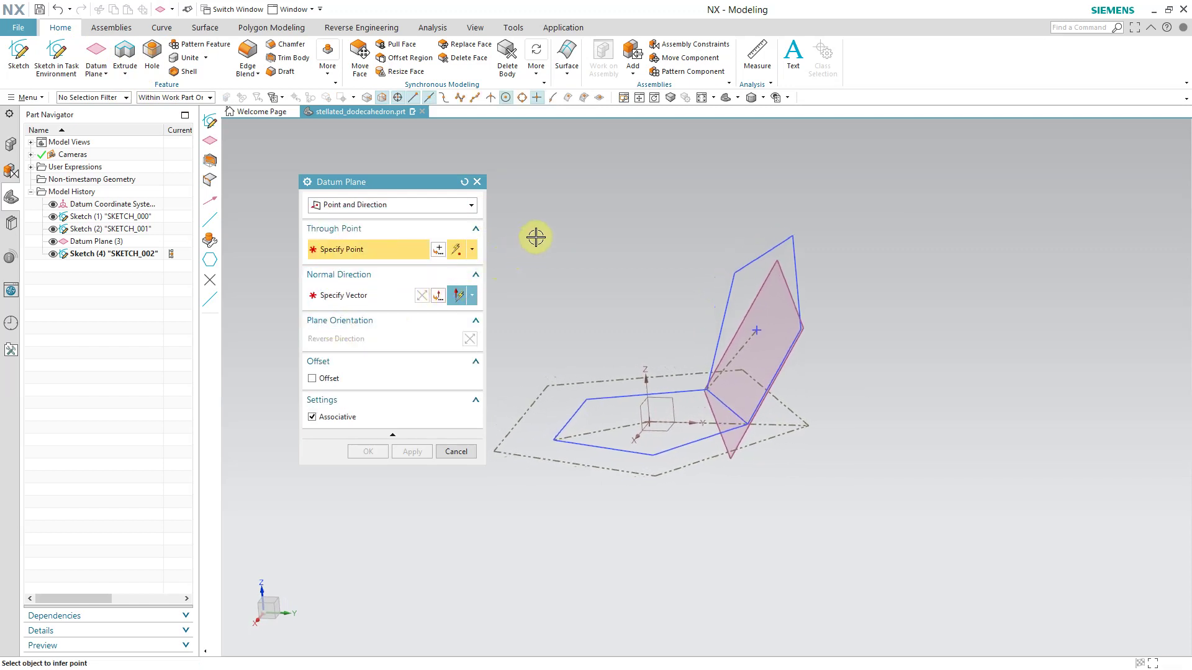
pyautogui.click(764, 253)
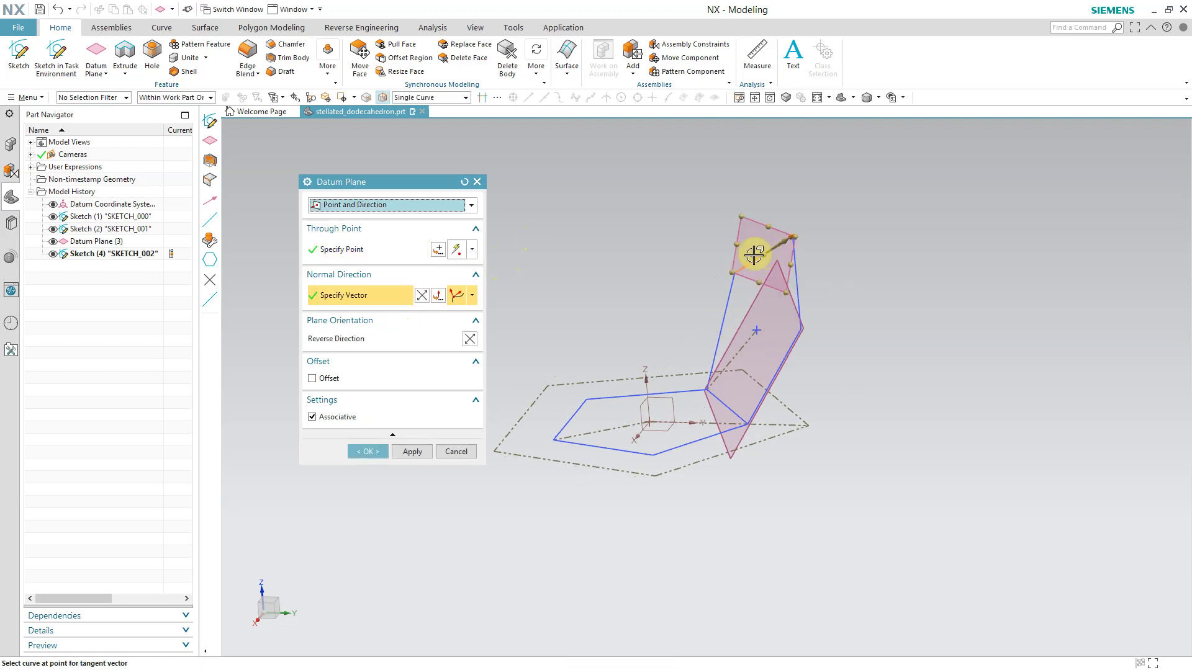
pyautogui.click(473, 299)
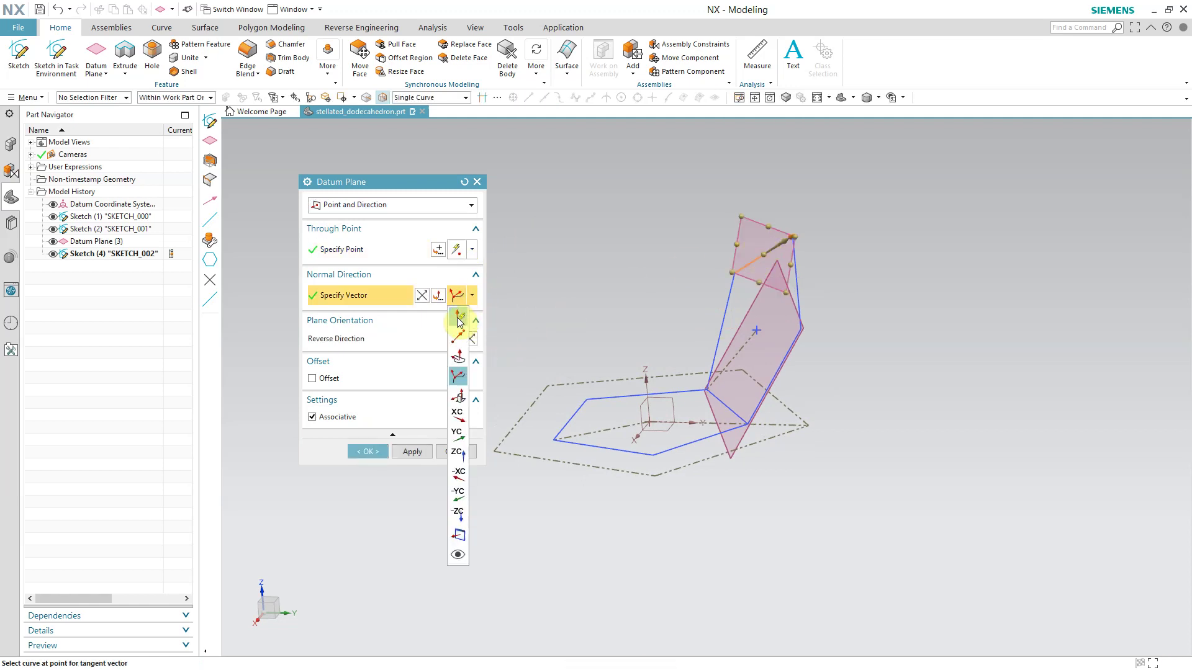
pyautogui.click(457, 314)
pyautogui.click(659, 429)
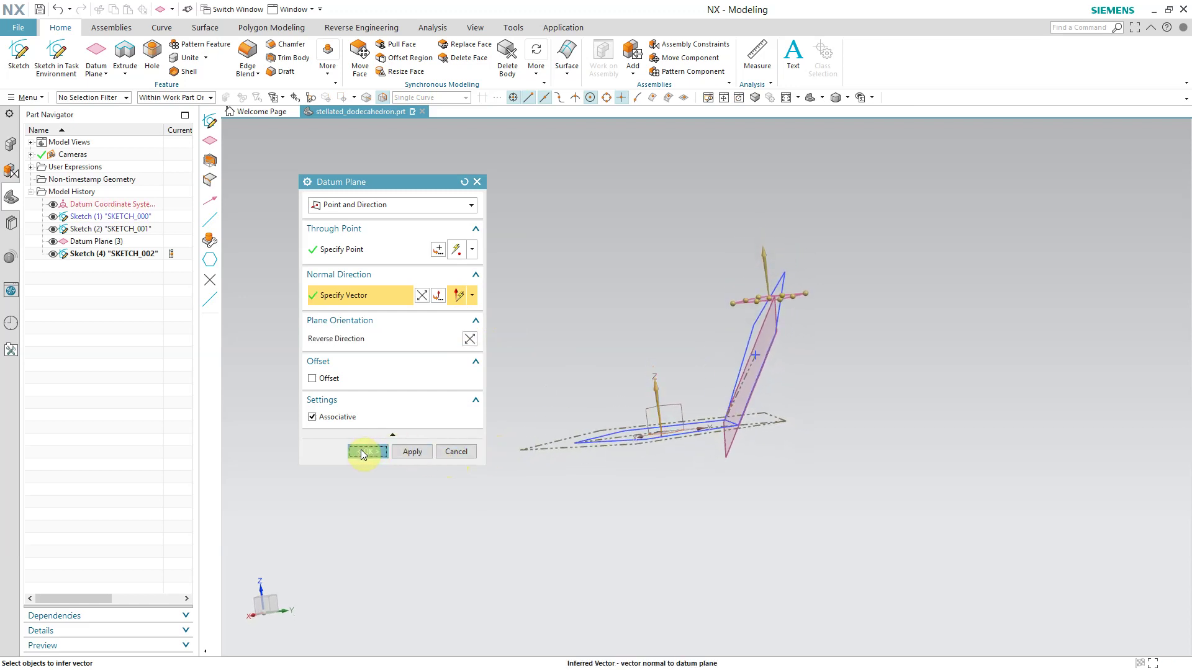
pyautogui.click(365, 452)
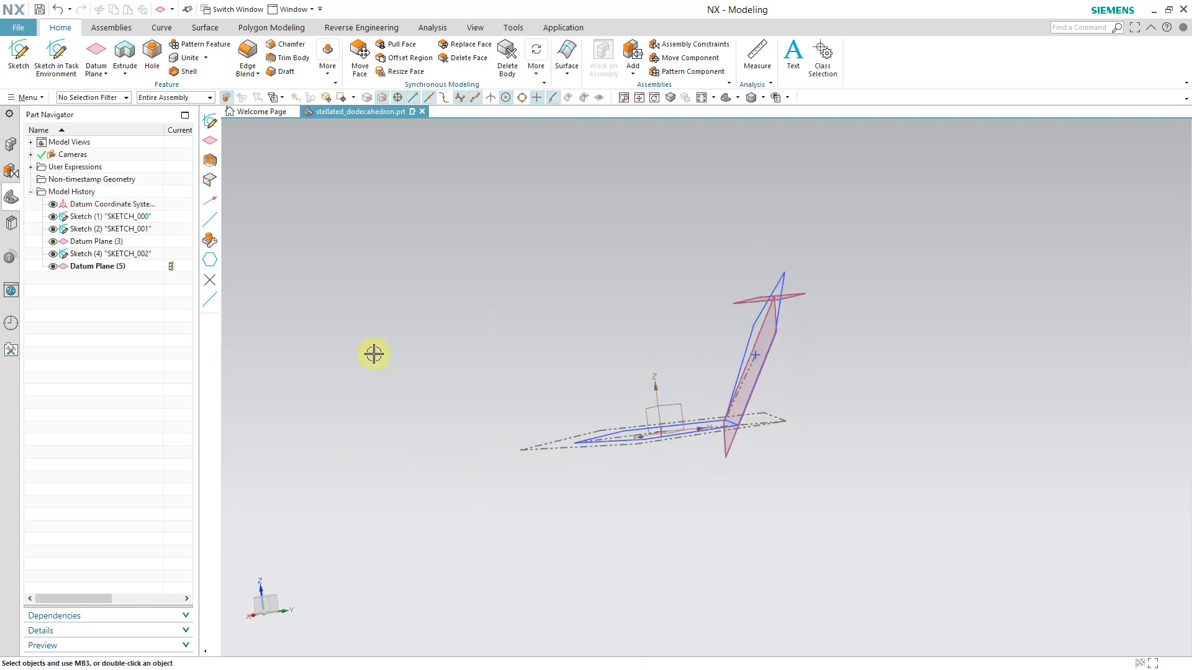
# Start a new sketch on the horizontal datum plane above the base.
pyautogui.click(352, 230)
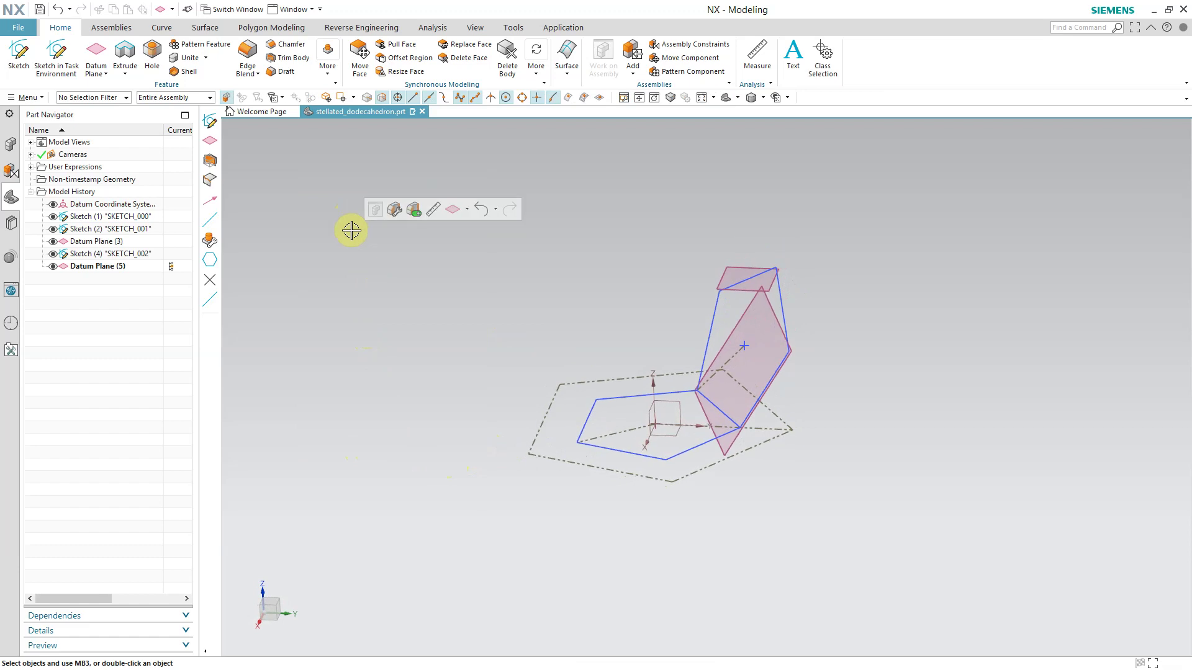
pyautogui.click(13, 57)
pyautogui.click(720, 273)
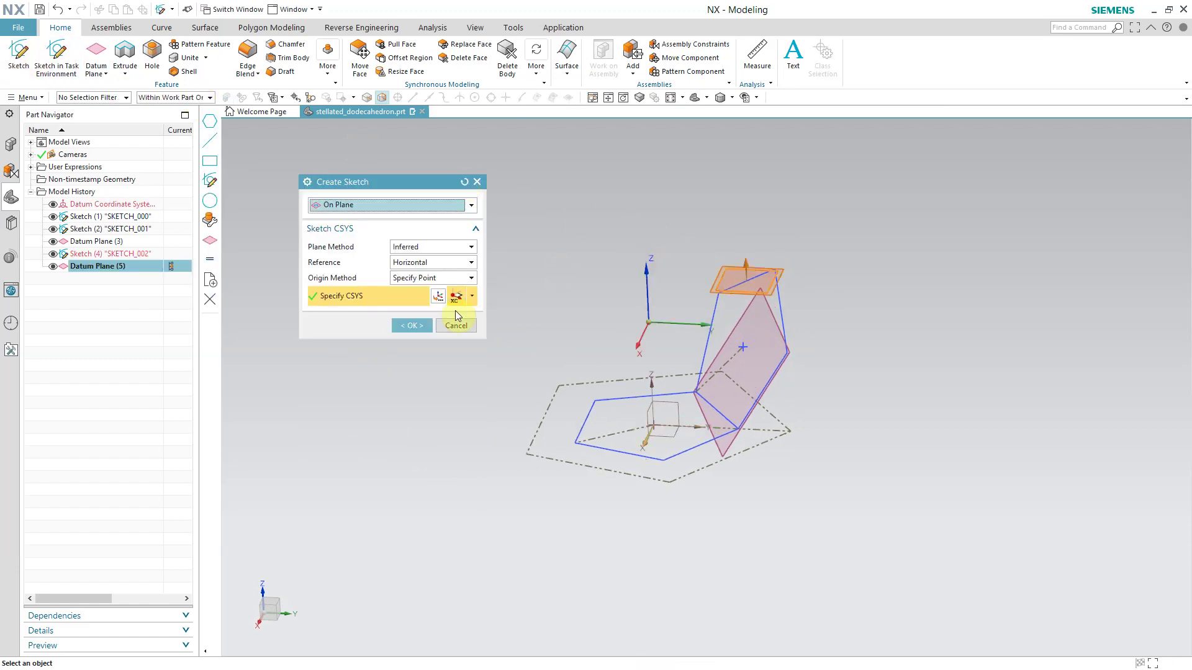
pyautogui.click(403, 324)
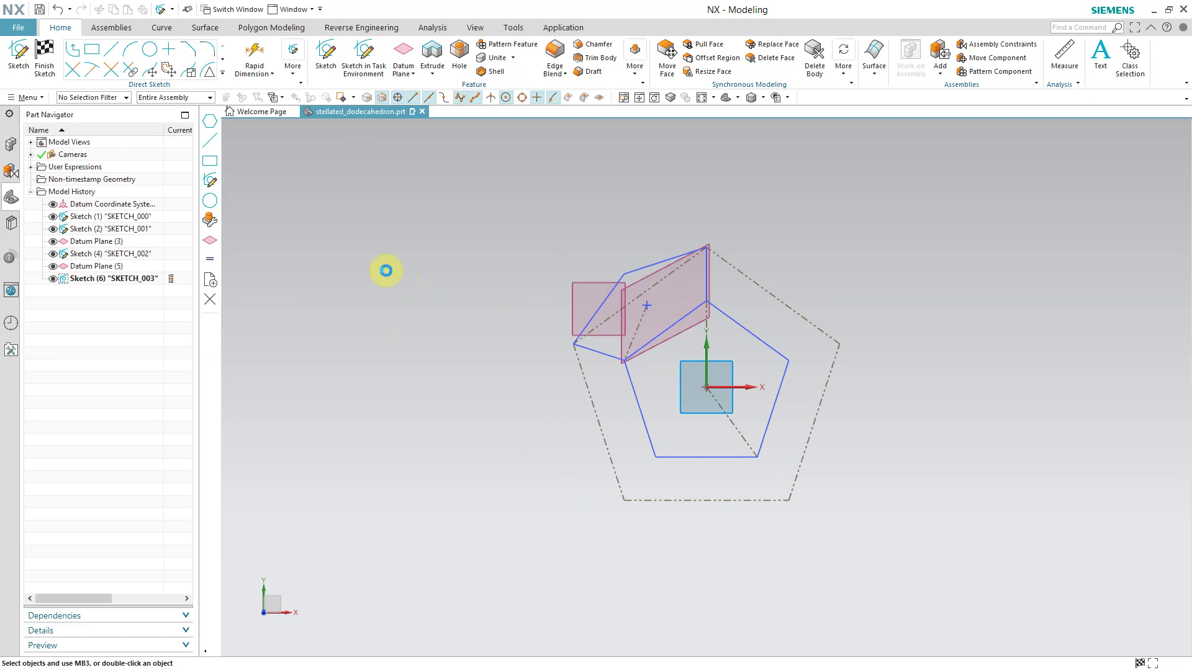
# Sketch a five-sided polygon centred on the origin with a circumscribed radius of about 29 mm and a rotation of about 271°.
pyautogui.click(224, 62)
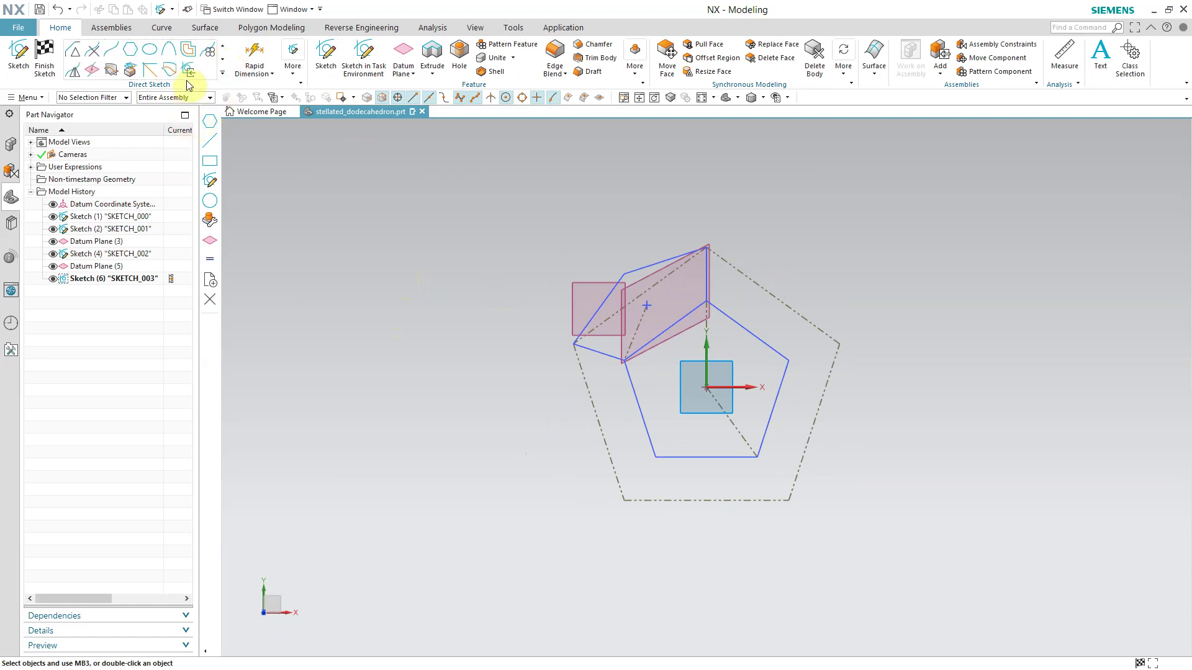
pyautogui.click(128, 54)
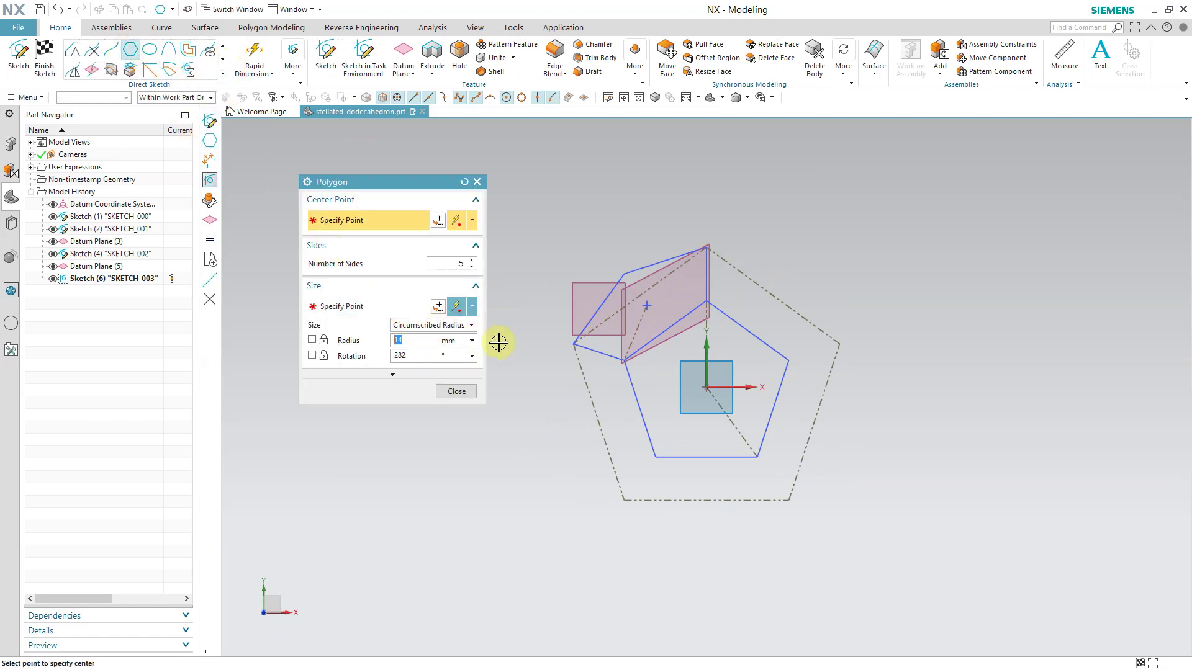
pyautogui.click(708, 386)
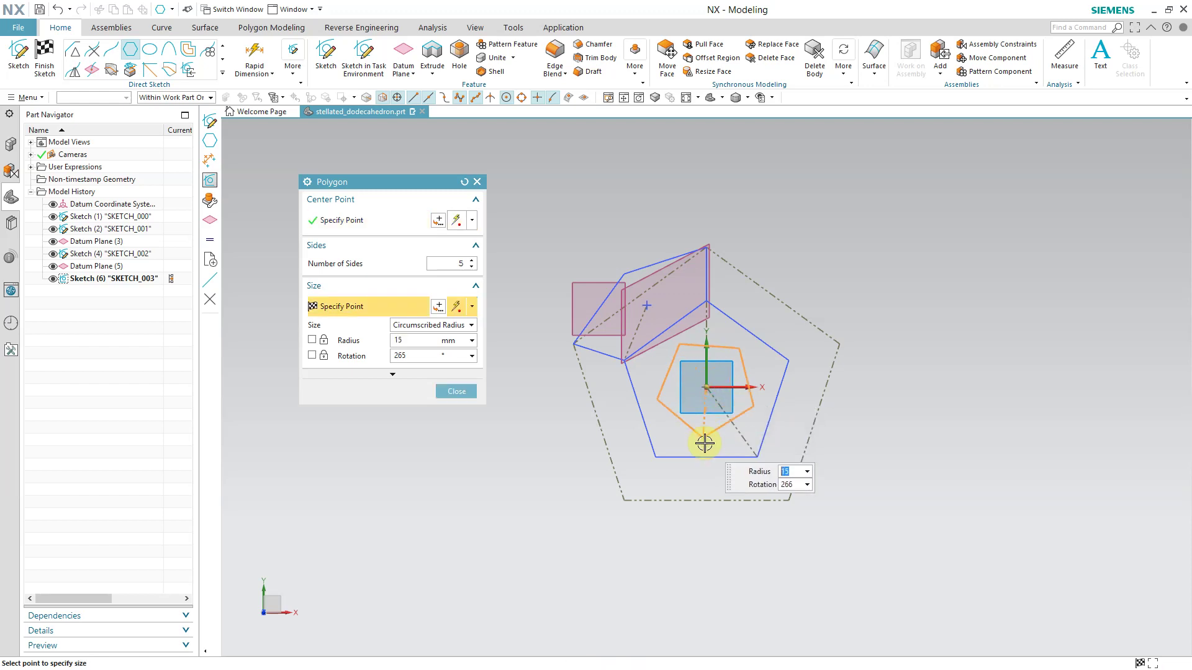
pyautogui.click(708, 486)
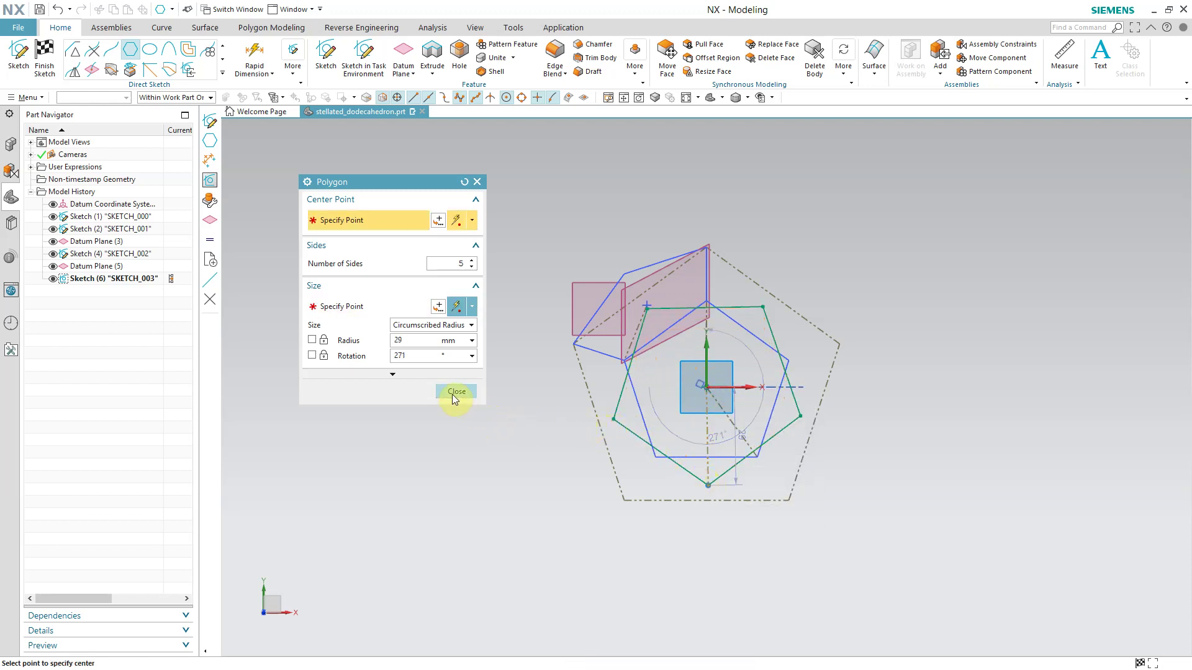
pyautogui.click(455, 392)
# Constrain the pentagon's upper edge to horizontal and align its leftmost vertex vertically with the inner base pentagon's leftmost vertex.
pyautogui.rightClick(742, 309)
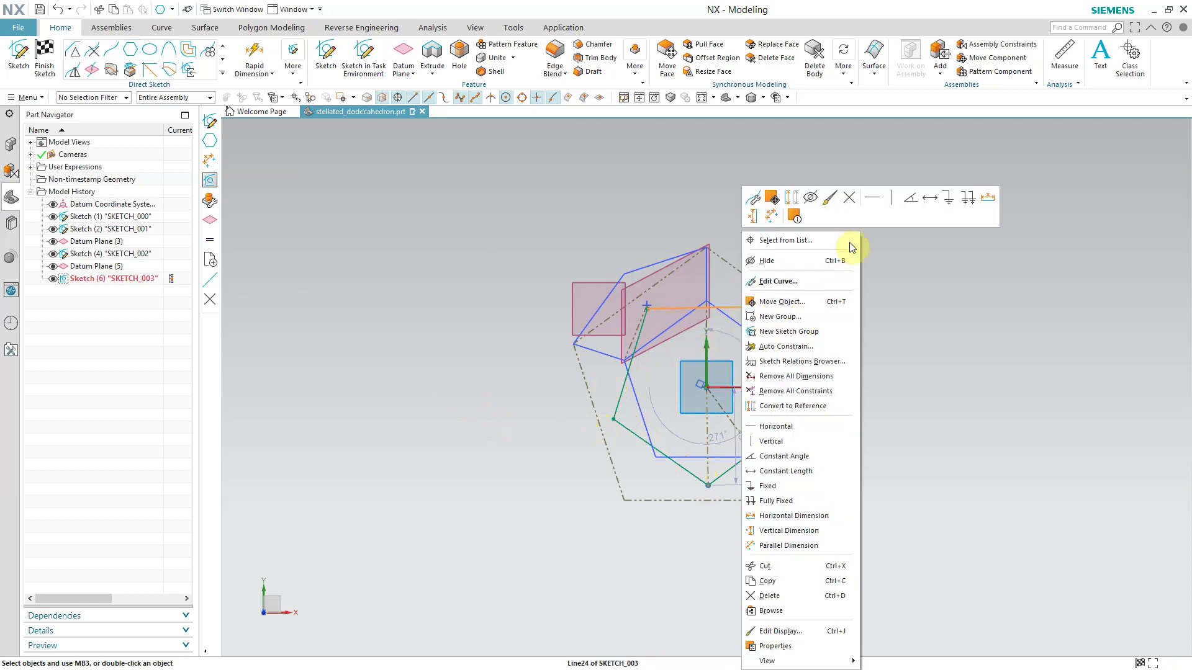
pyautogui.click(872, 202)
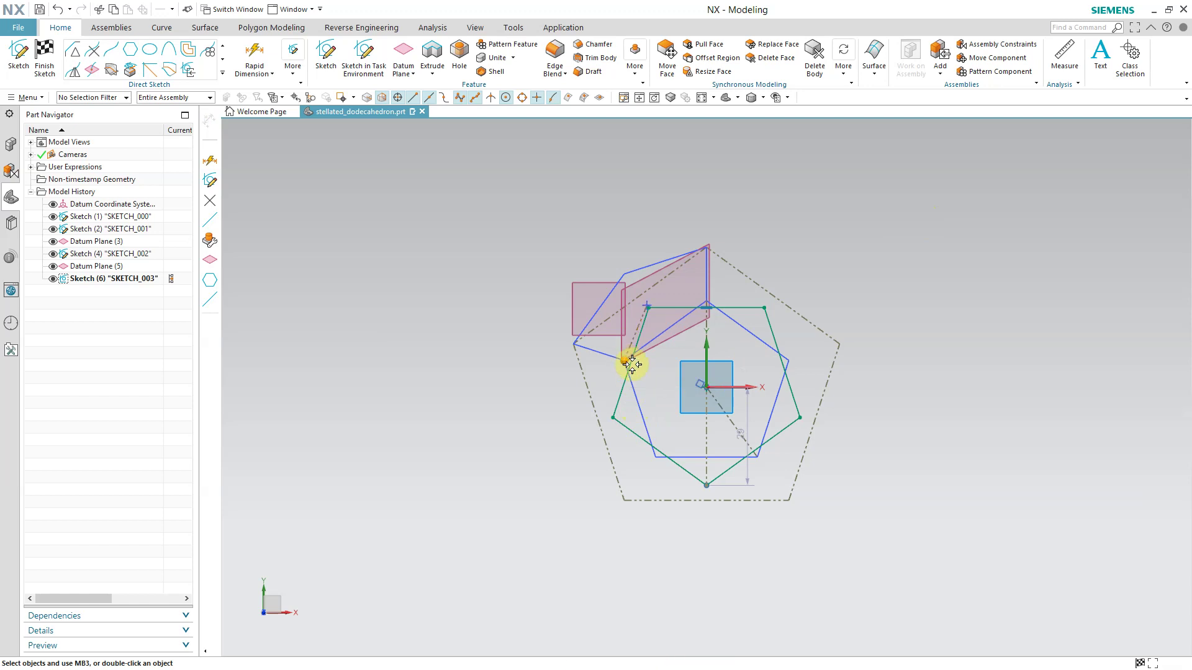
pyautogui.click(612, 418)
pyautogui.click(676, 397)
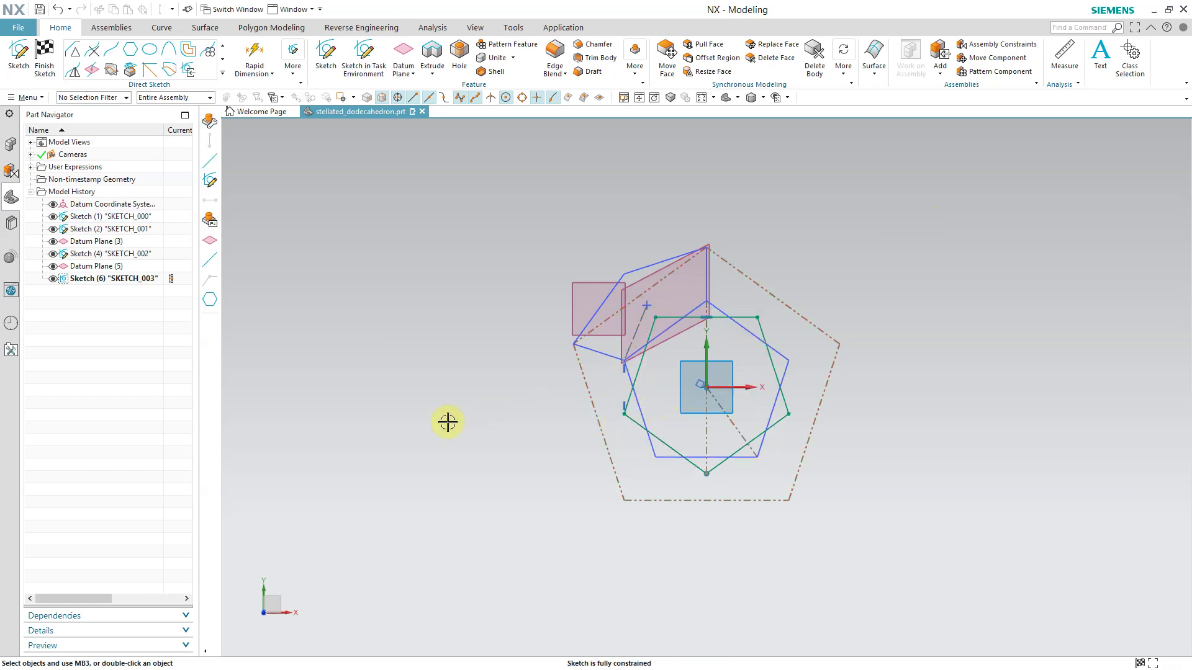
# Sketch a larger five-sided polygon centred on the origin with a circumscribed radius of about 53 mm and a rotation of about 270°.
pyautogui.click(127, 51)
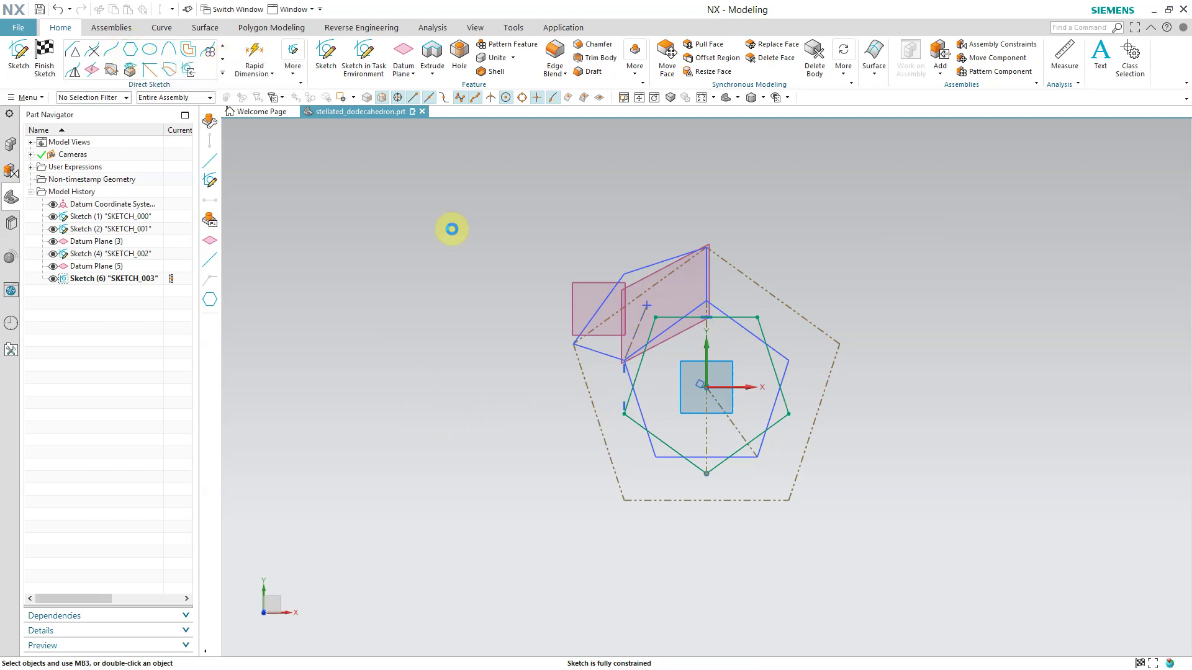
pyautogui.click(706, 386)
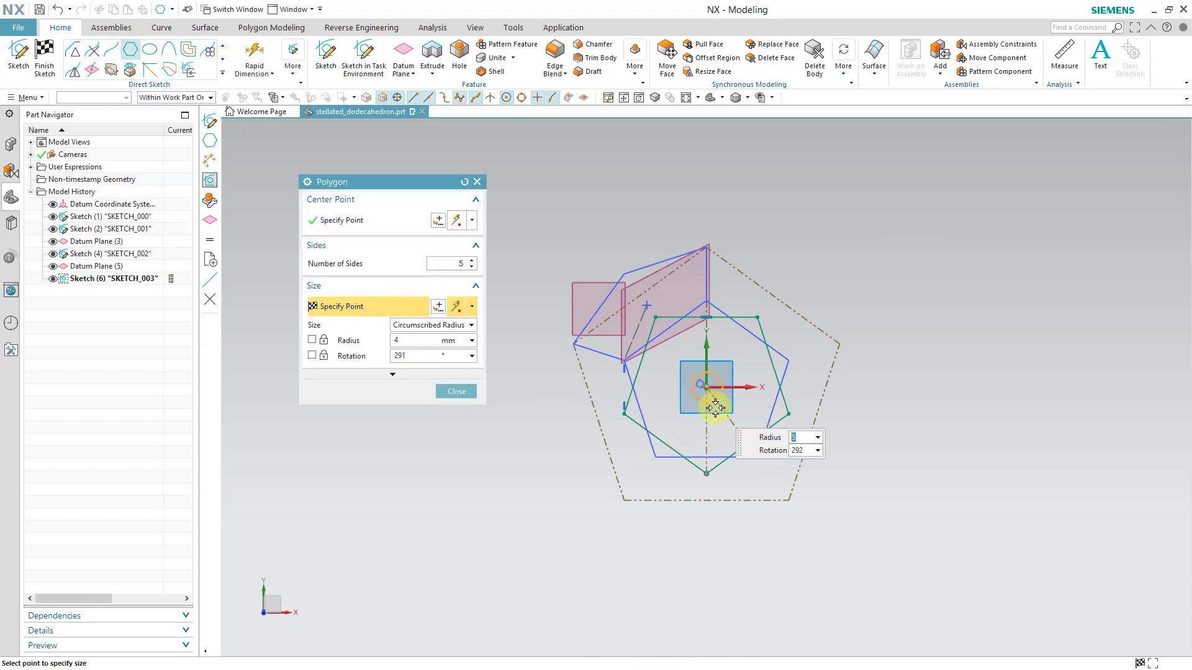
pyautogui.click(708, 566)
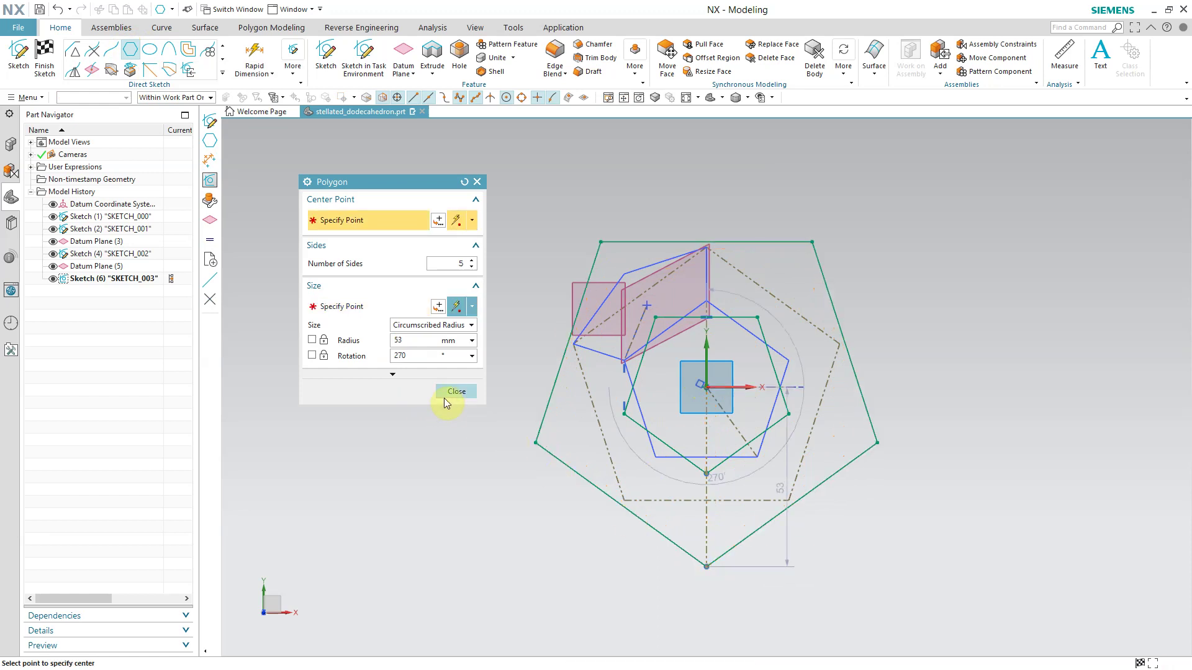
pyautogui.click(445, 398)
# Constrain the larger pentagon's upper edge to horizontal and align its upper left vertex vertically with the smaller pentagon's leftmost vertex.
pyautogui.rightClick(642, 241)
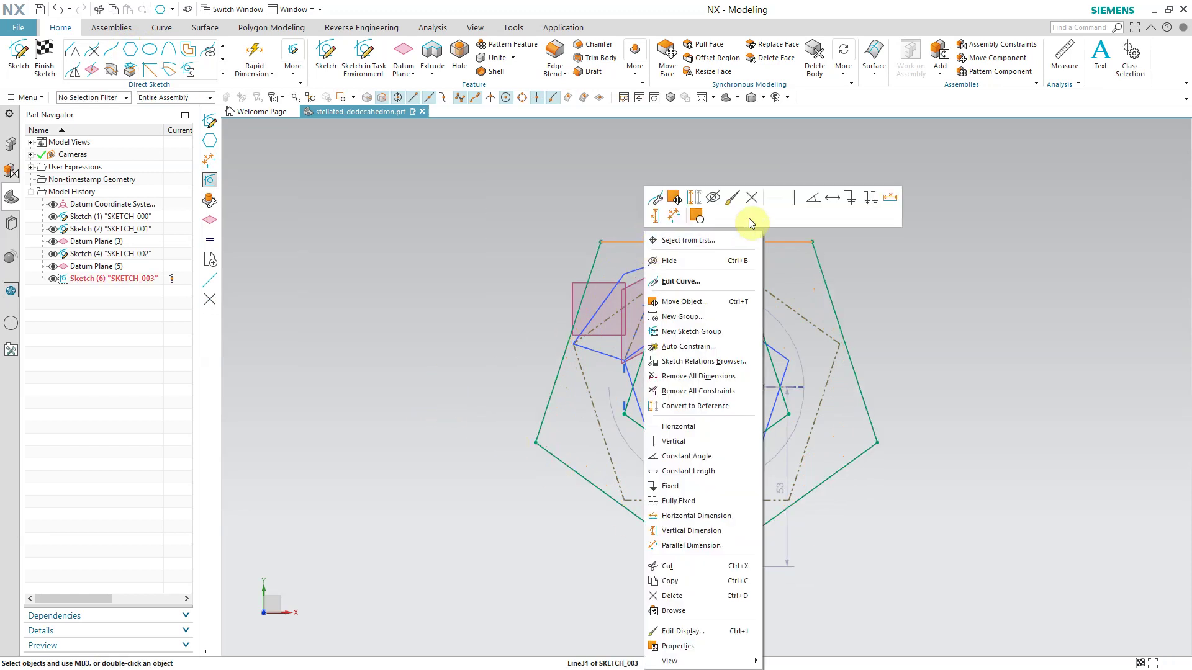
pyautogui.click(775, 197)
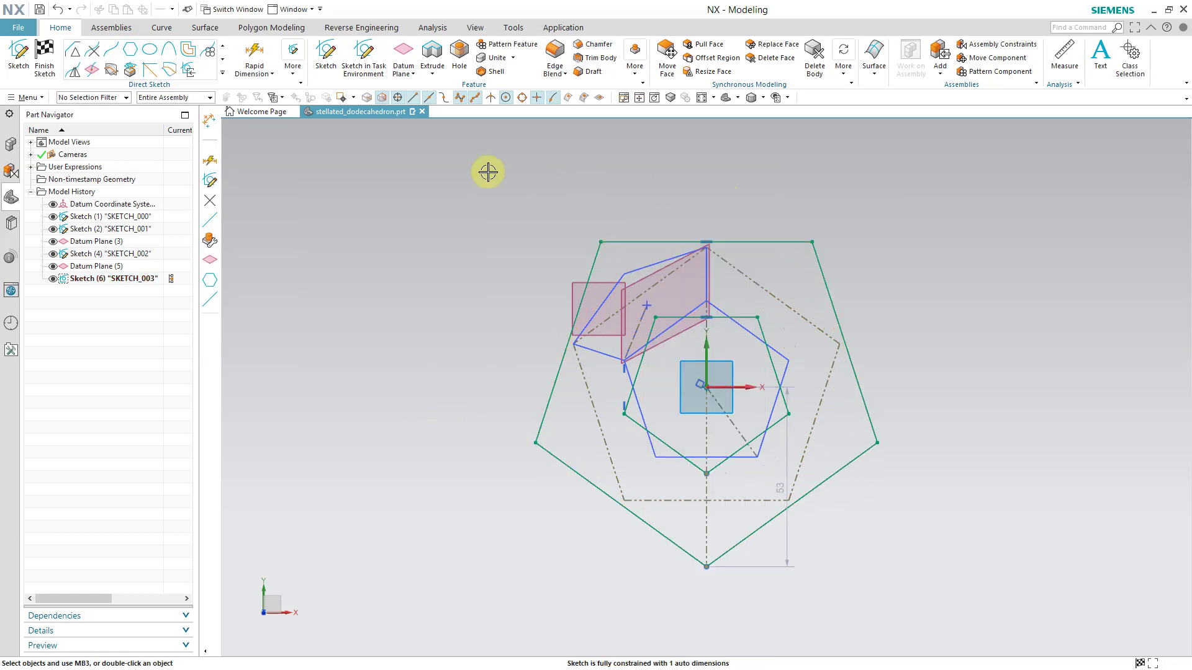
pyautogui.click(624, 414)
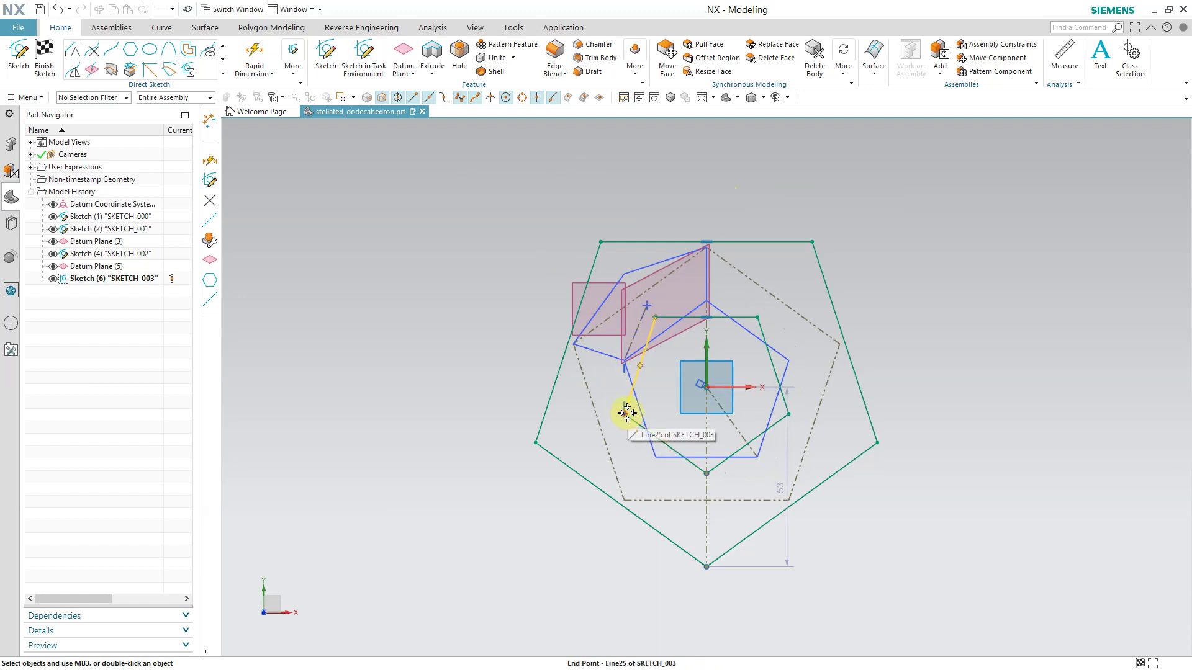
pyautogui.click(601, 242)
pyautogui.click(664, 221)
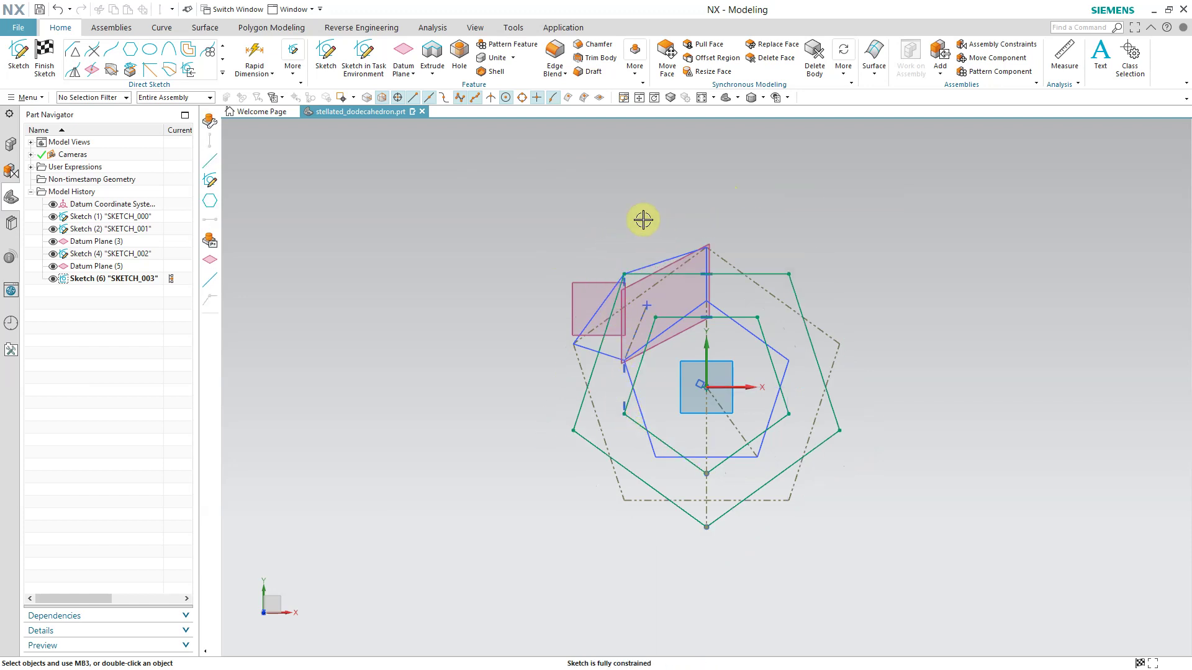
# Convert all five edges of the larger pentagon in the upper-plane sketch to reference lines.
pyautogui.click(766, 274)
pyautogui.click(828, 354)
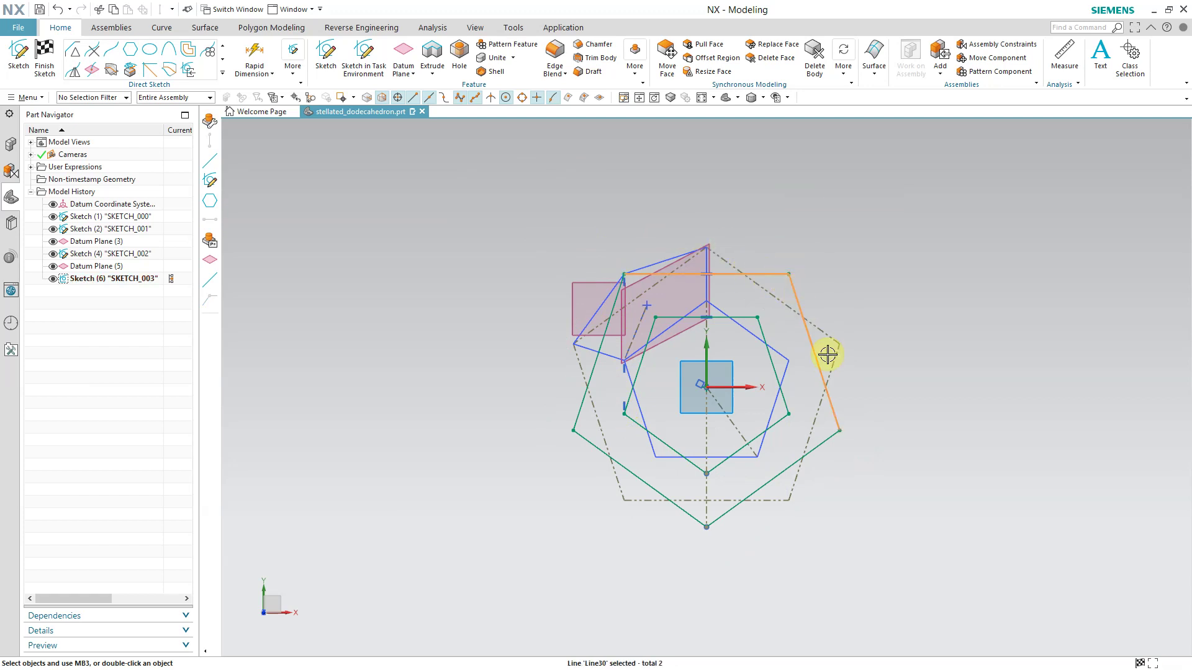
pyautogui.click(828, 437)
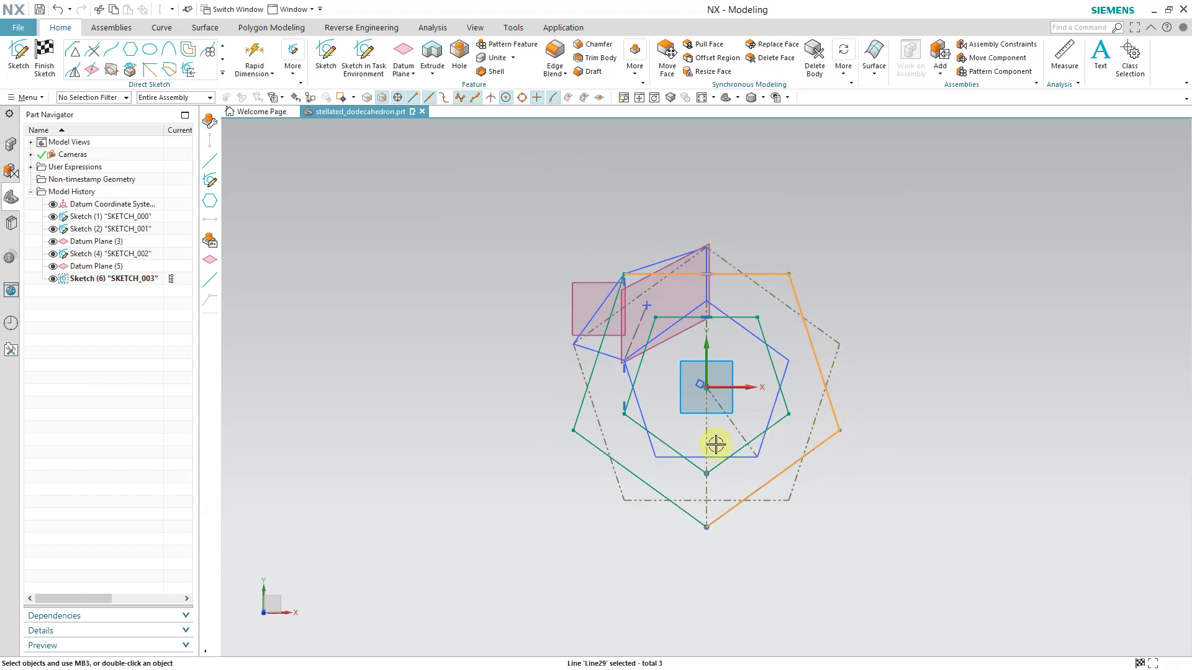
pyautogui.click(581, 418)
pyautogui.click(628, 380)
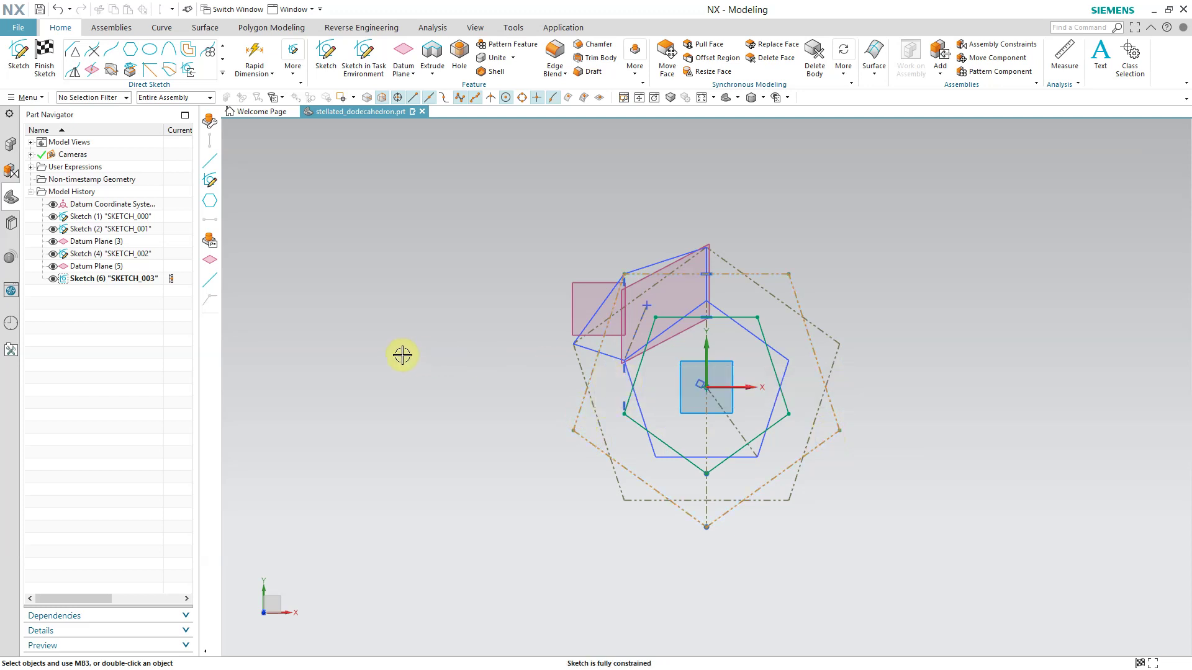
pyautogui.rightClick(367, 343)
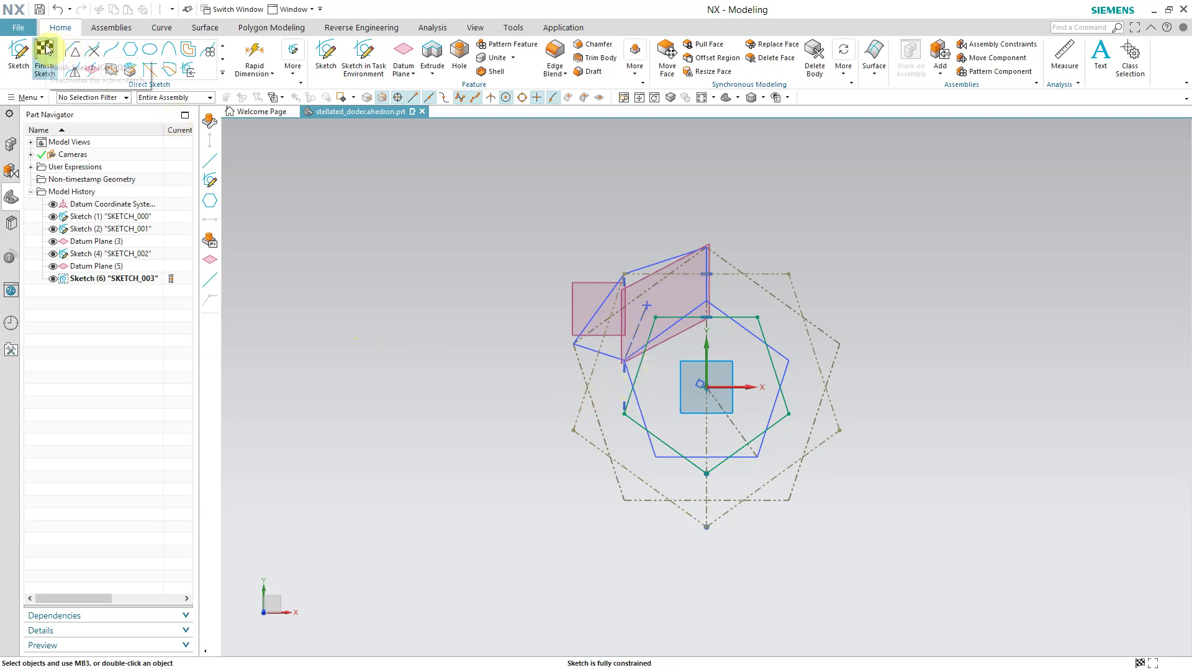
pyautogui.click(634, 410)
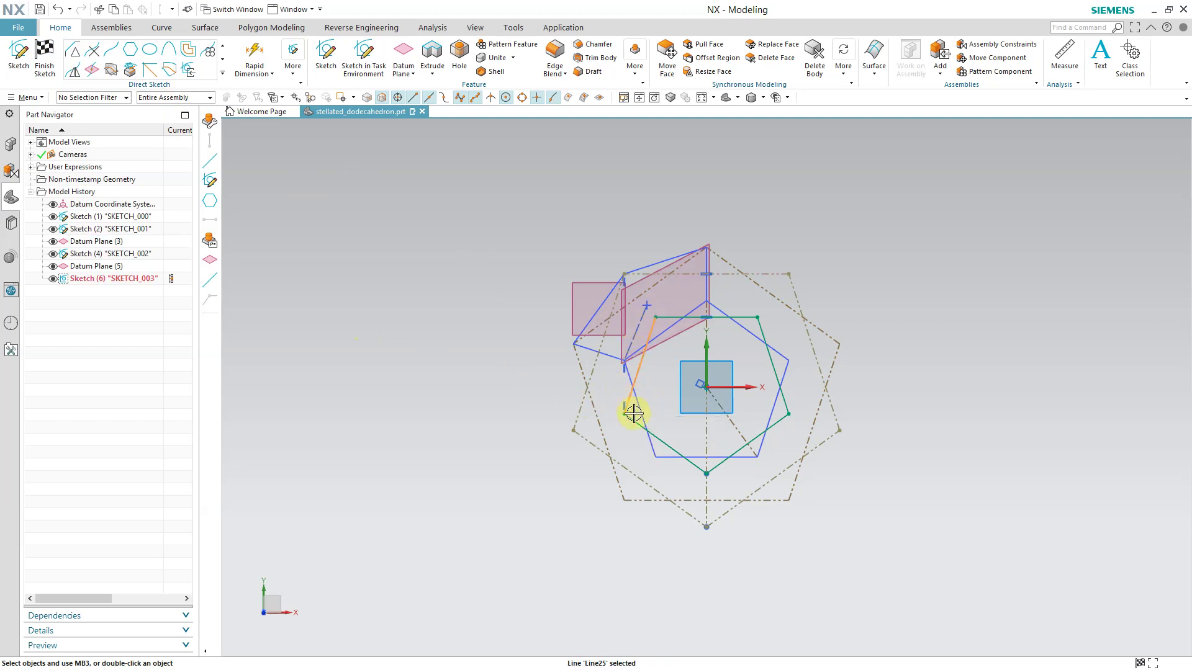
pyautogui.click(722, 466)
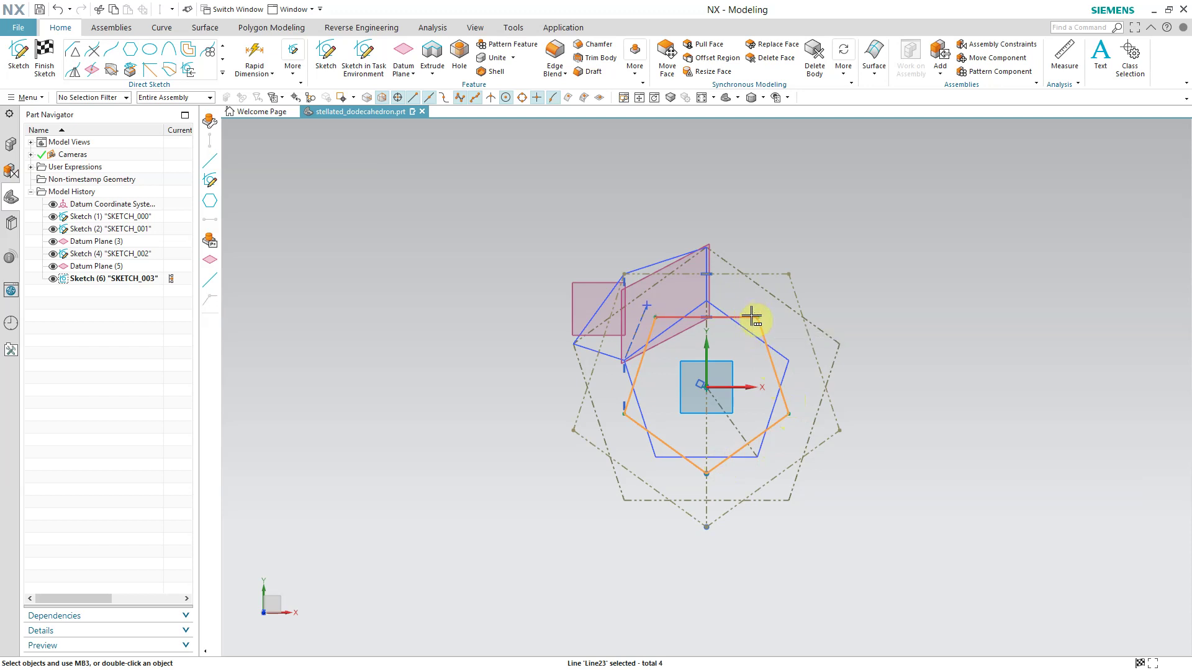
pyautogui.click(751, 317)
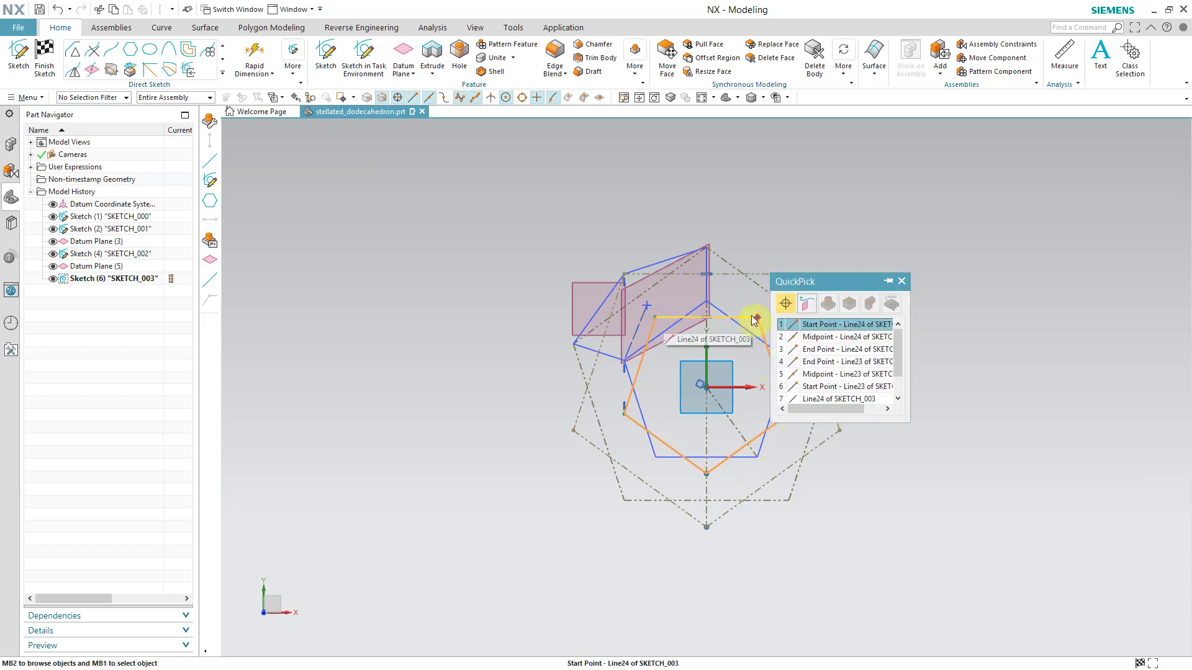
pyautogui.click(483, 245)
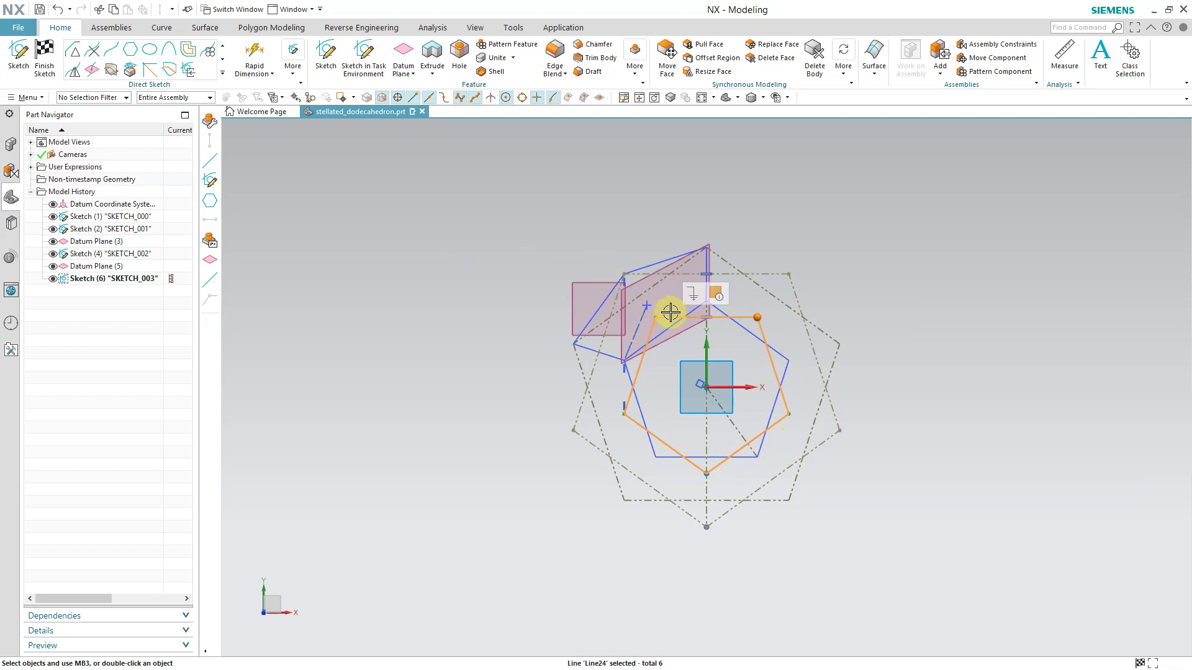
pyautogui.click(444, 283)
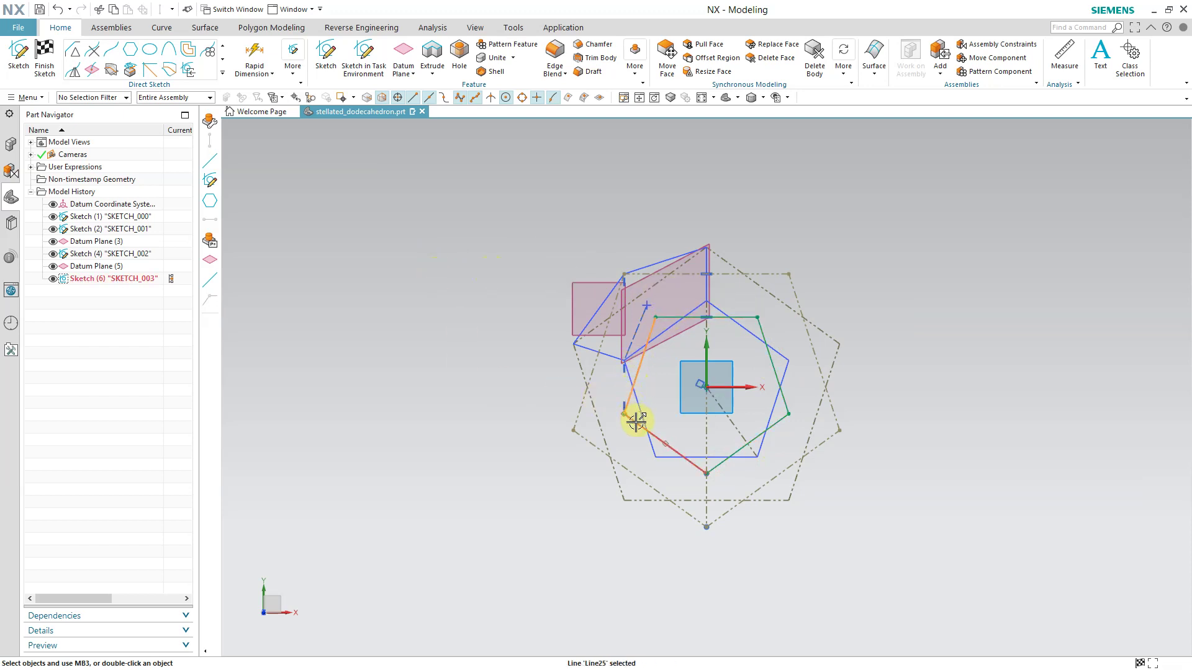
# Convert the five edges of the smaller pentagon to reference lines and finish the sketch.
pyautogui.click(681, 383)
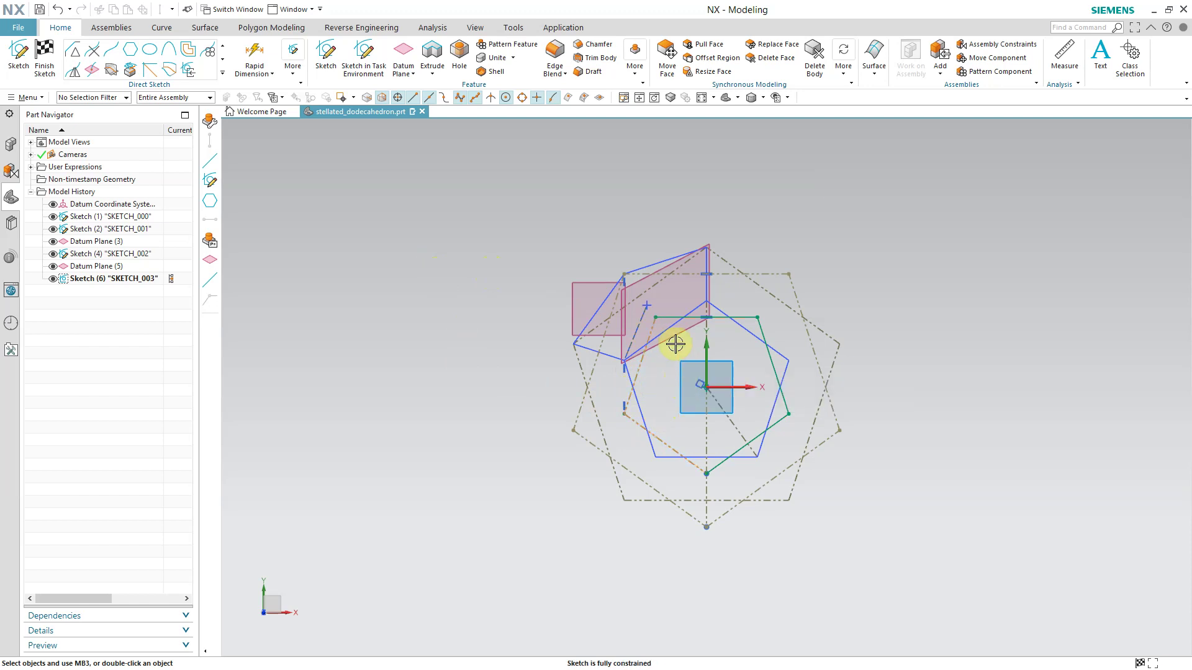
pyautogui.click(668, 319)
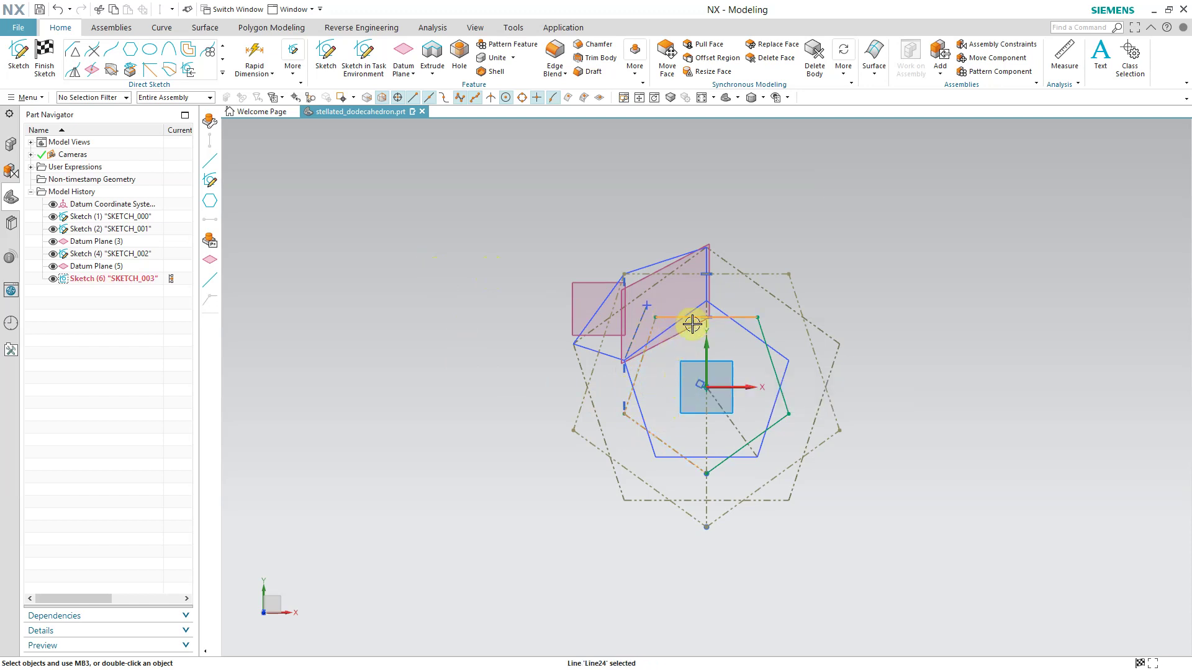
pyautogui.click(761, 330)
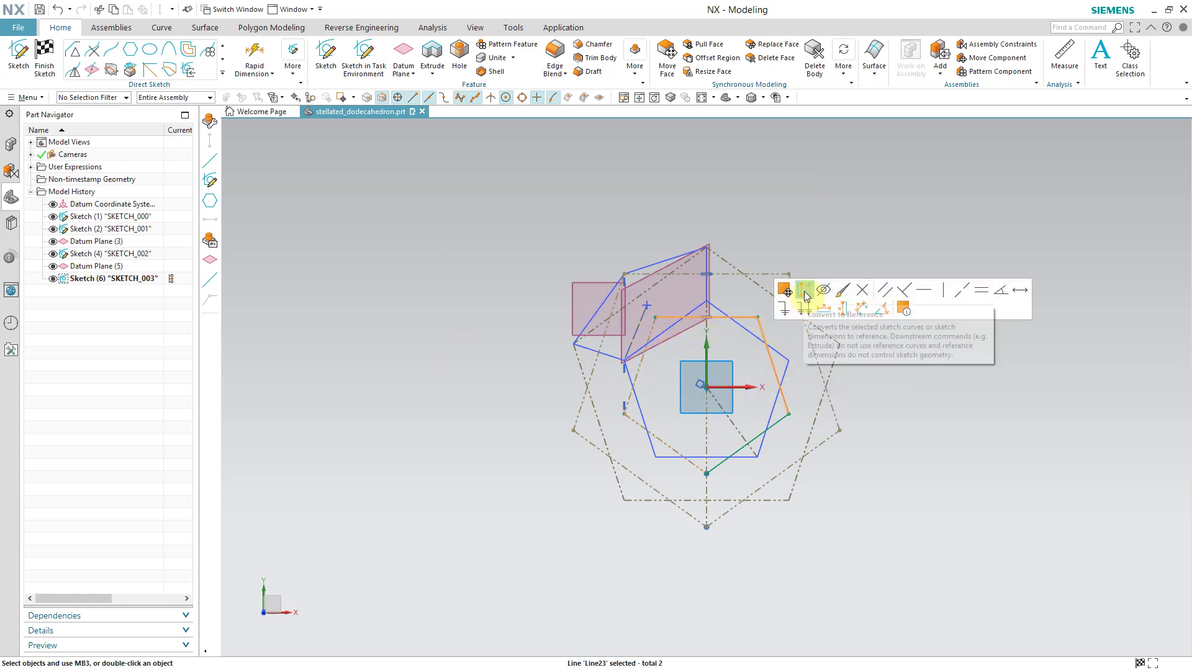
pyautogui.click(802, 292)
pyautogui.click(780, 425)
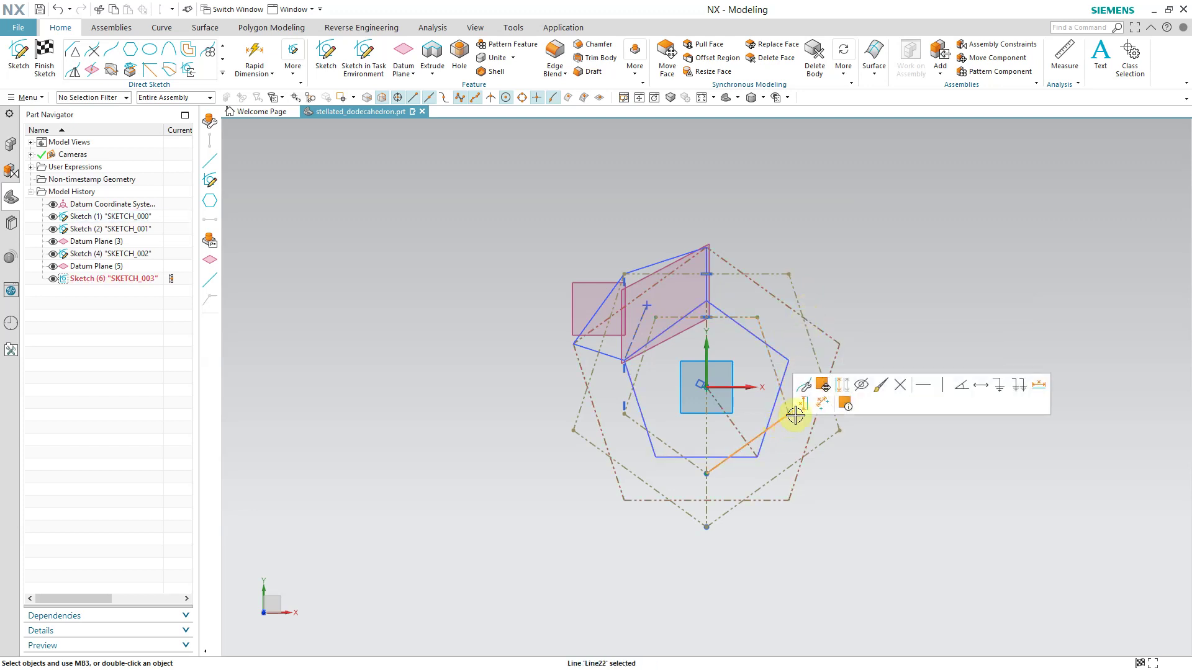
pyautogui.click(842, 386)
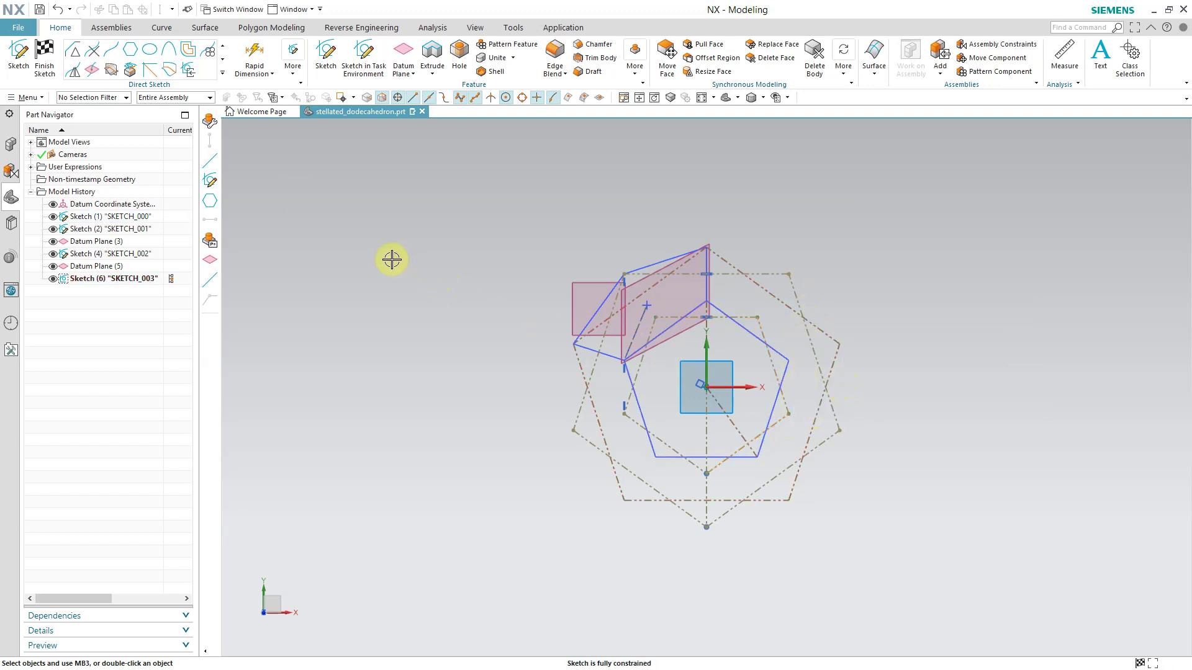
pyautogui.click(45, 53)
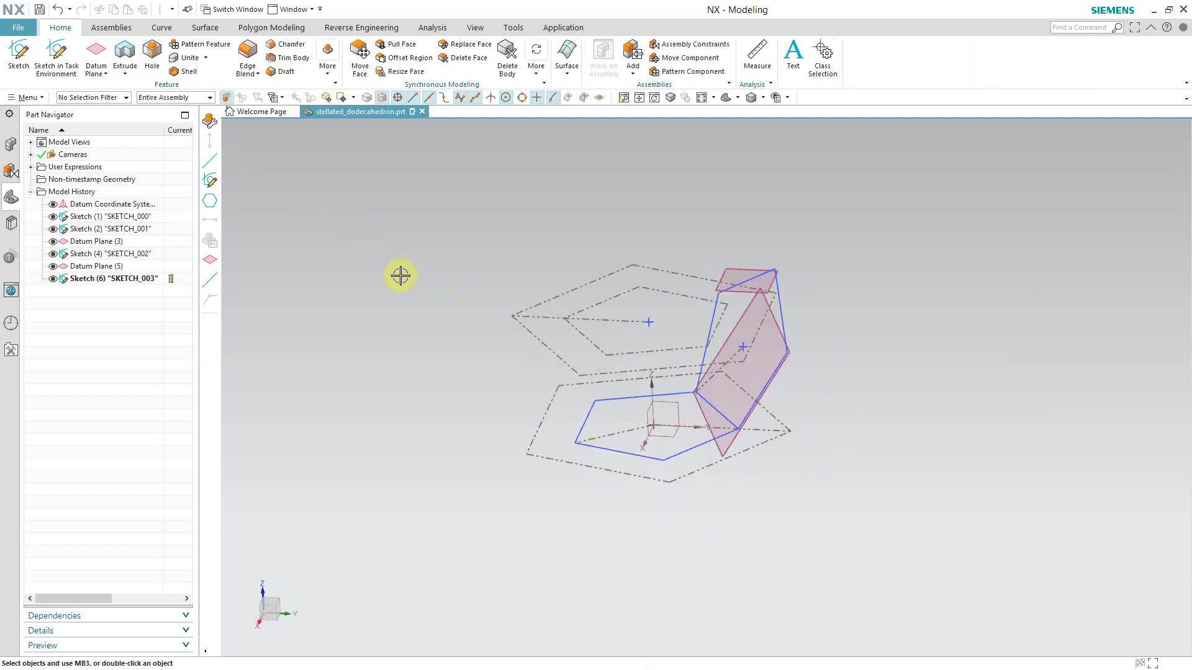
# Create a new sketch on the vertical YZ plane of the datum coordinate system.
pyautogui.moveTo(404, 333)
pyautogui.mouseDown(button='middle')
pyautogui.moveTo(359, 333)
pyautogui.moveTo(379, 312)
pyautogui.moveTo(356, 210)
pyautogui.moveTo(372, 214)
pyautogui.mouseUp(button='middle')
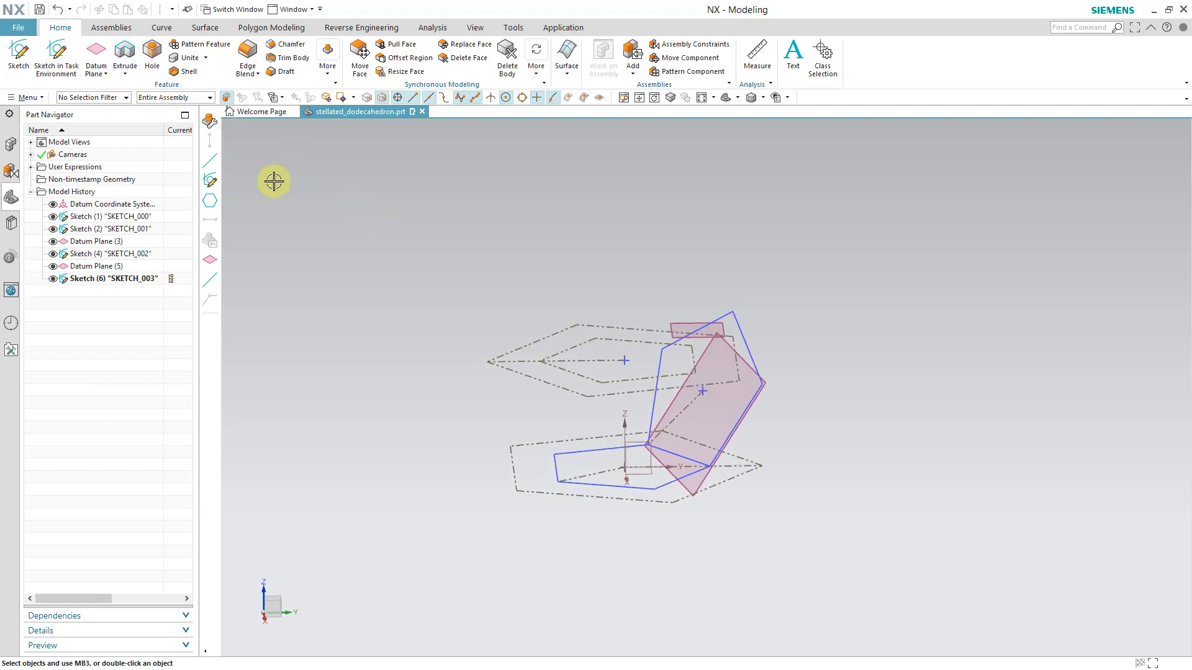
pyautogui.moveTo(274, 181); pyautogui.dragTo(273, 181, button='middle')
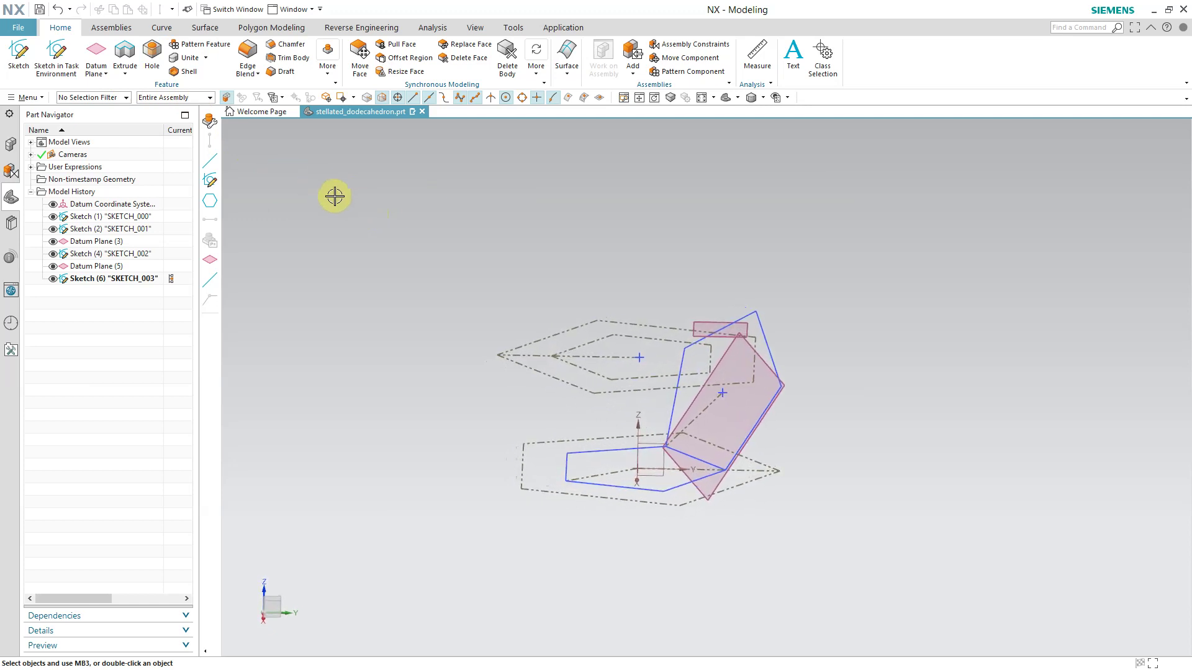
pyautogui.click(18, 52)
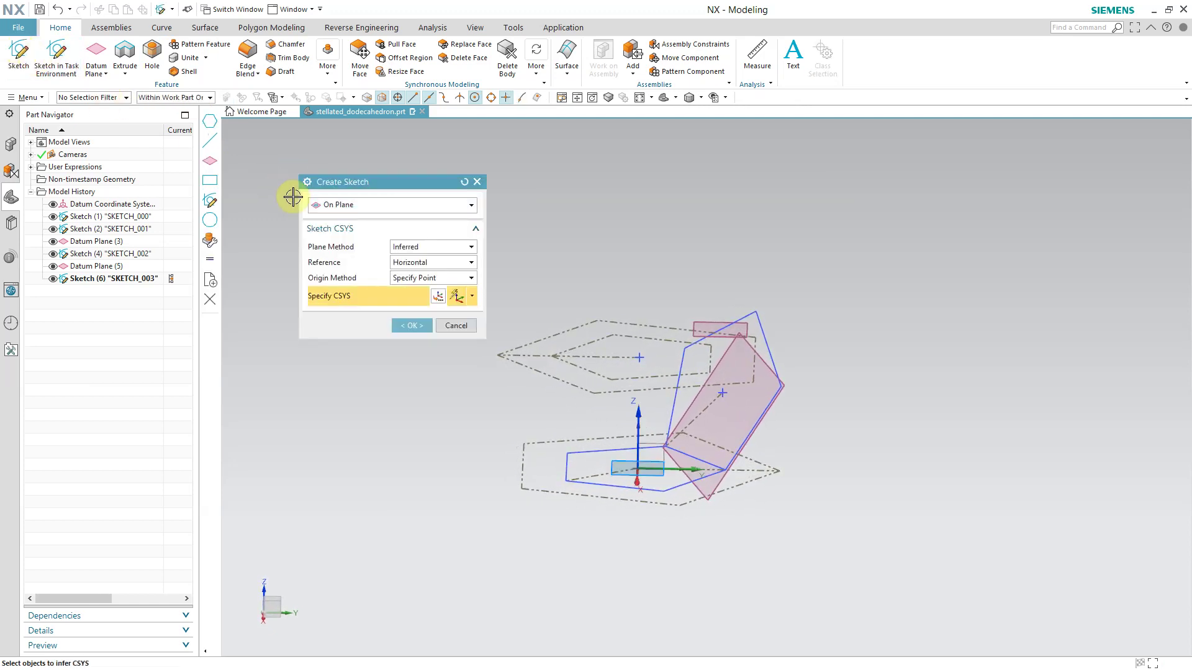
pyautogui.moveTo(647, 403)
pyautogui.mouseDown(button='middle')
pyautogui.moveTo(661, 444)
pyautogui.moveTo(649, 447)
pyautogui.mouseUp(button='middle')
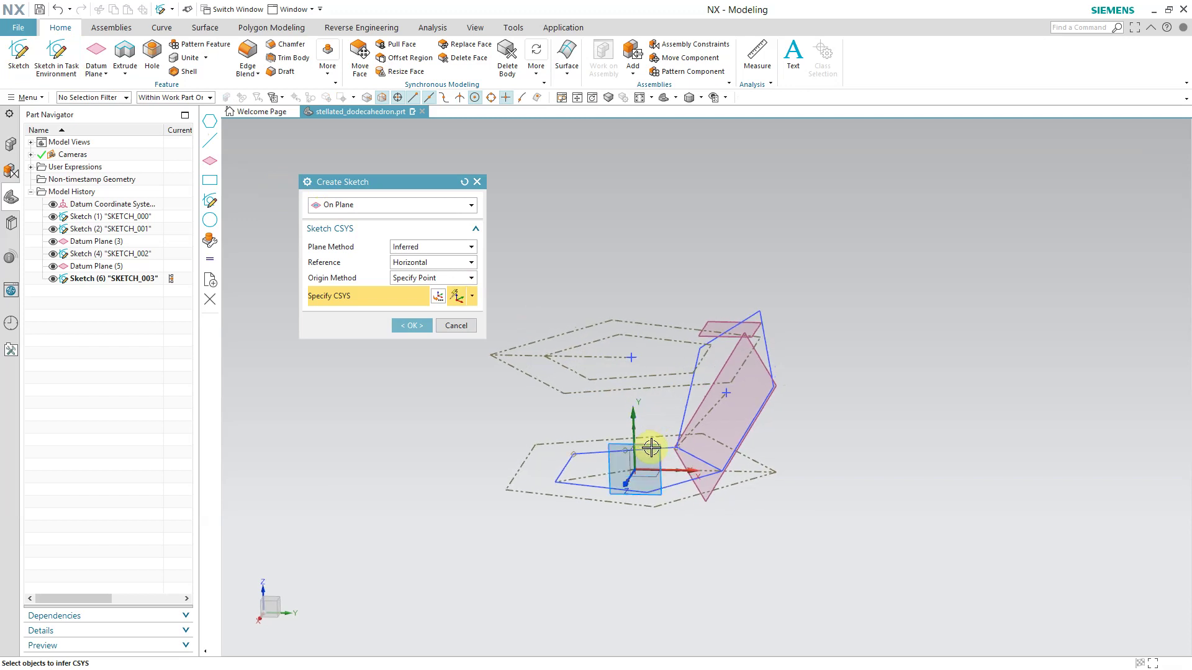
pyautogui.click(658, 447)
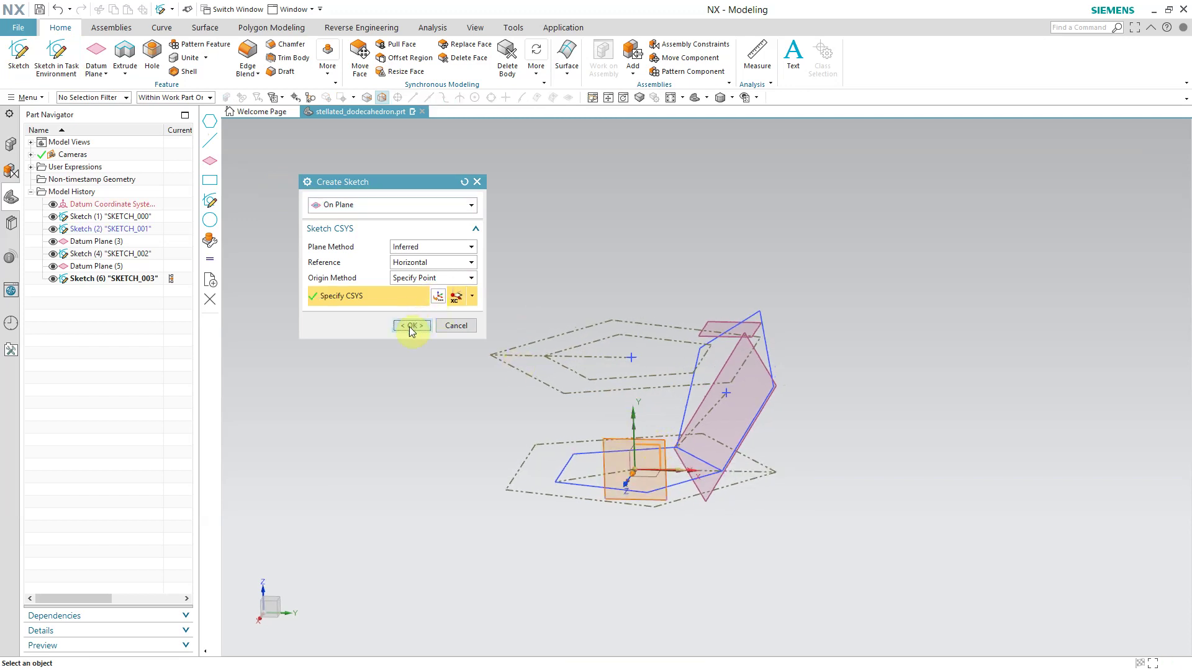
pyautogui.click(410, 325)
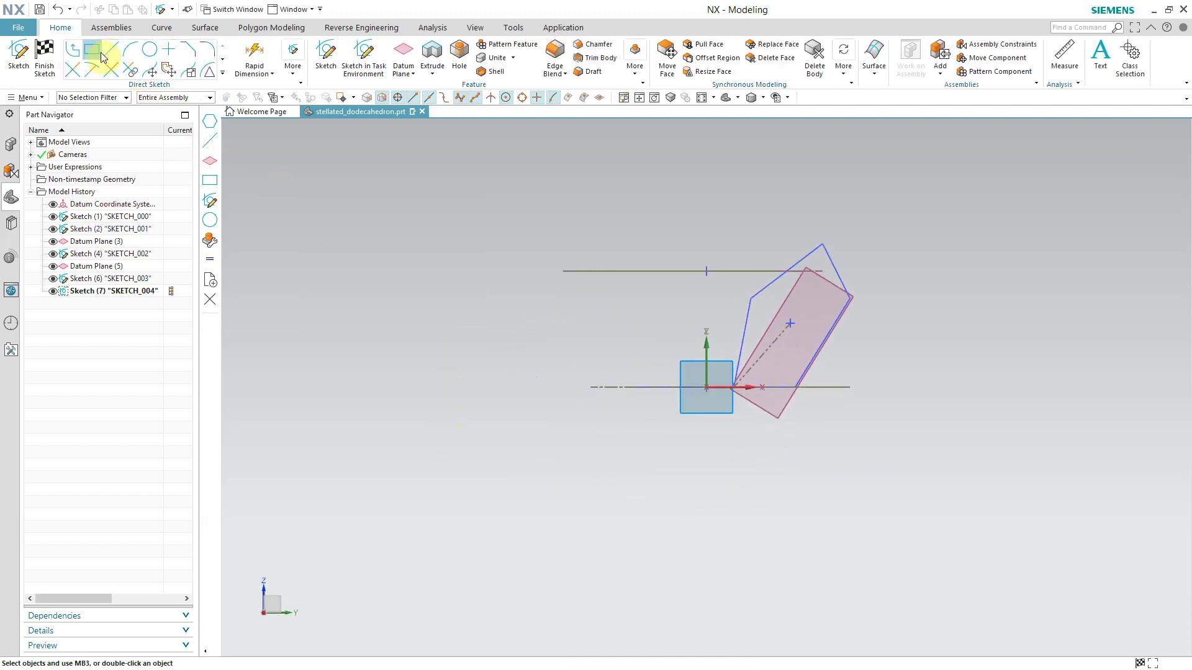
# Sketch a line about 28 mm long from the smaller upper pentagon's negative-Y vertex, sloping downward and outward.
pyautogui.click(105, 53)
pyautogui.moveTo(546, 315); pyautogui.dragTo(588, 321, button='middle')
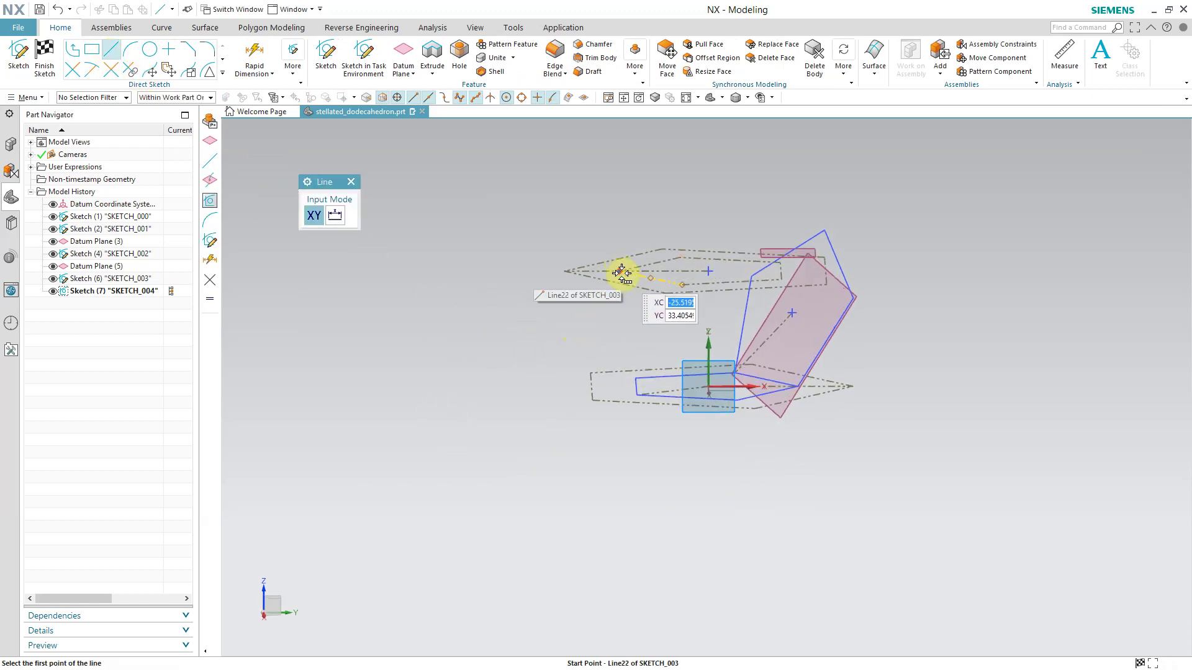
pyautogui.click(621, 272)
pyautogui.click(615, 345)
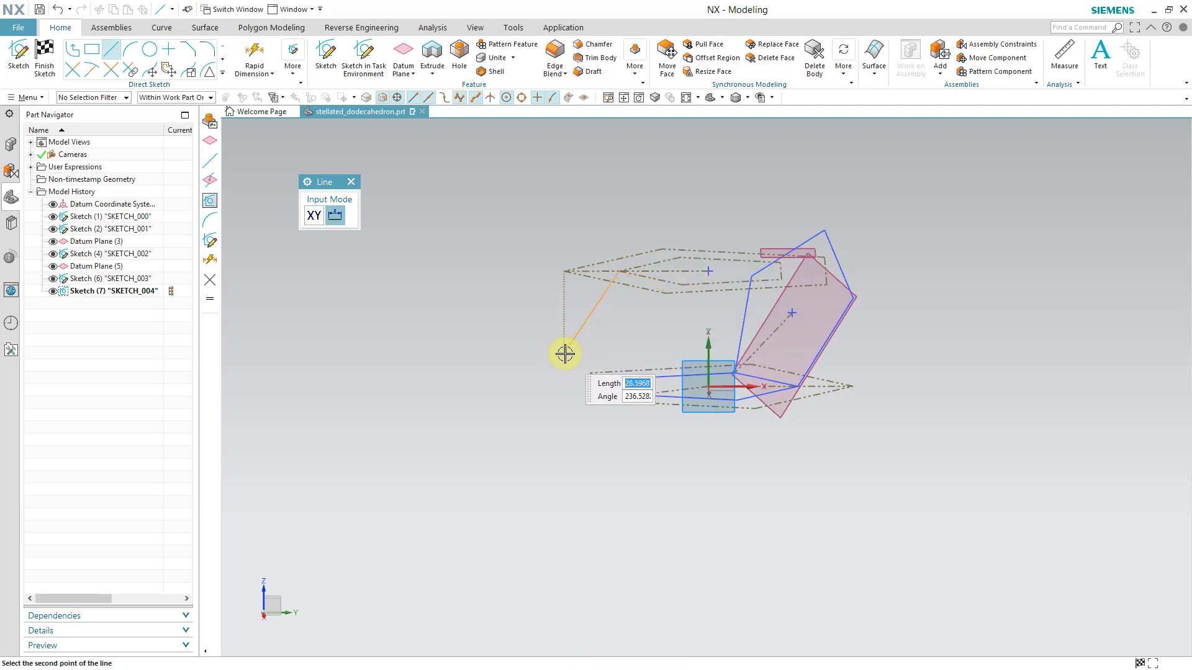
pyautogui.click(563, 349)
pyautogui.rightClick(454, 338)
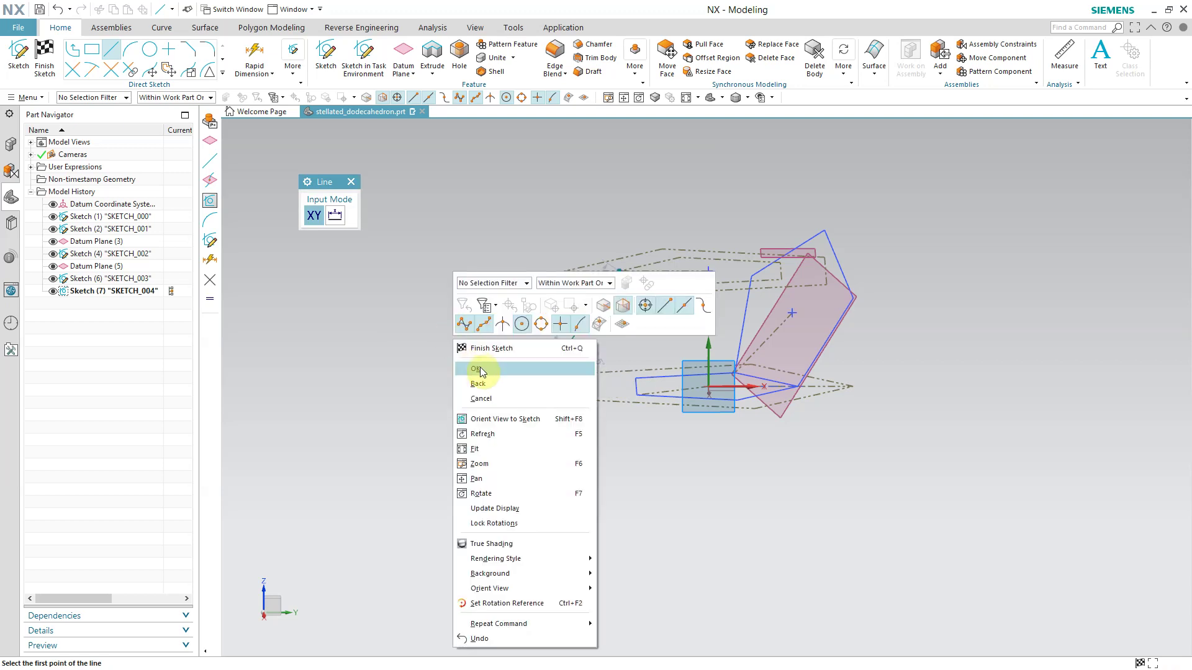
pyautogui.click(477, 369)
# Convert the sloping line's automatic length dimension to driving and set its formula to a.
pyautogui.rightClick(575, 302)
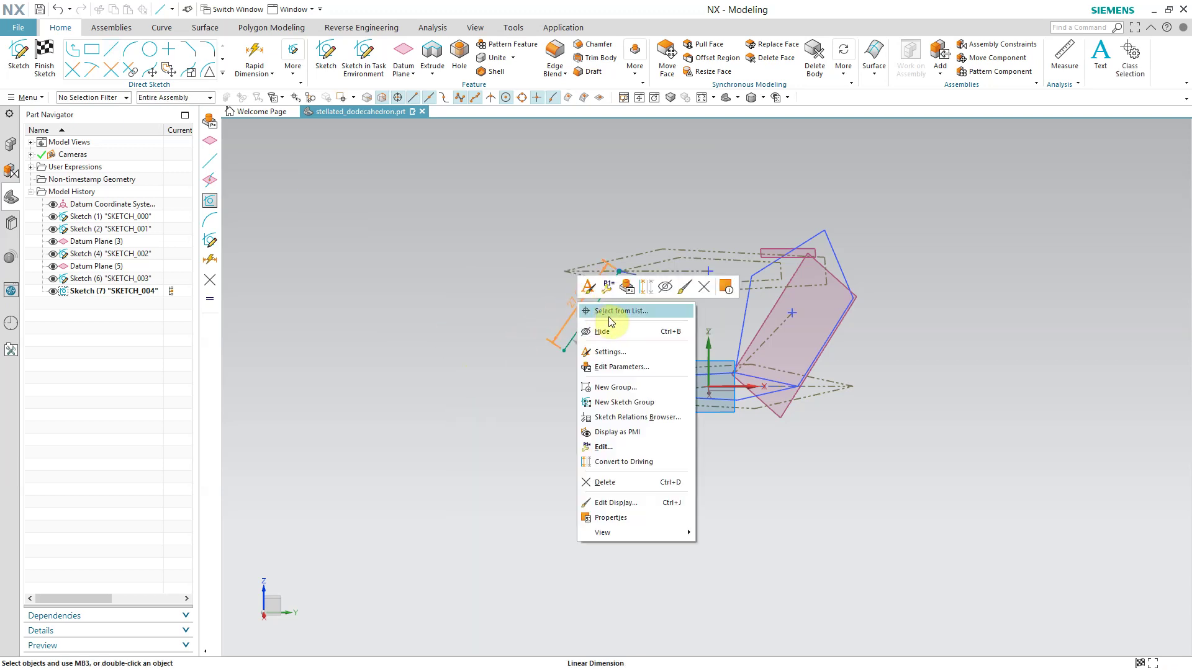
pyautogui.click(643, 286)
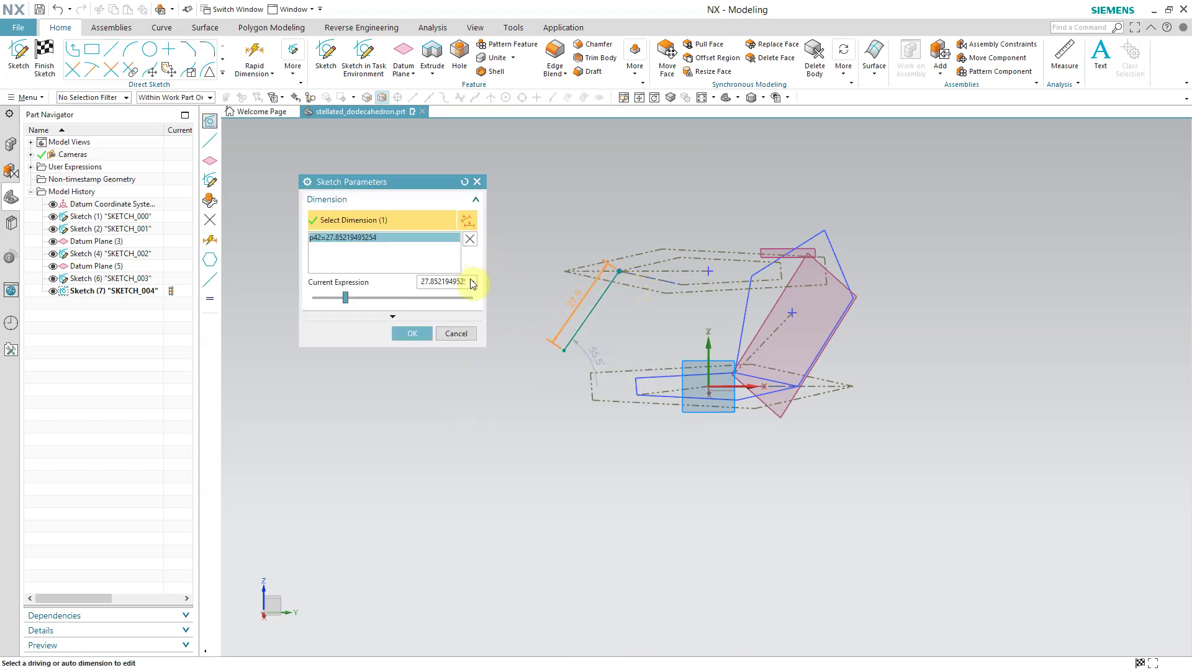
pyautogui.click(474, 283)
pyautogui.click(498, 314)
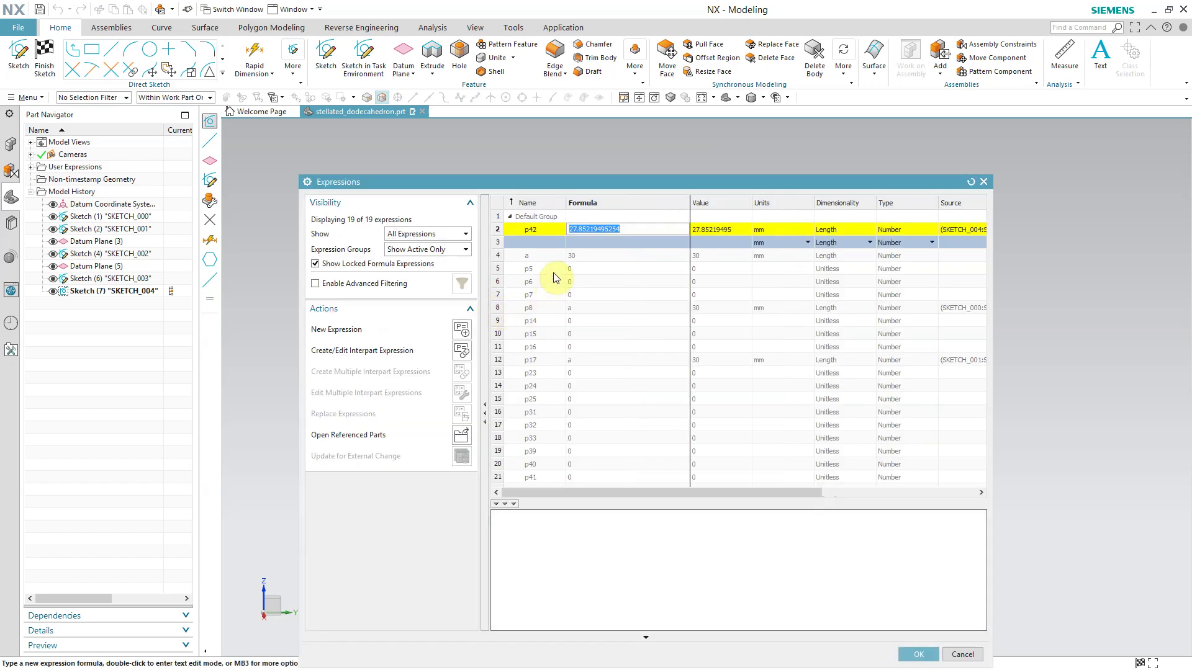
pyautogui.write('a')
pyautogui.press('Return')
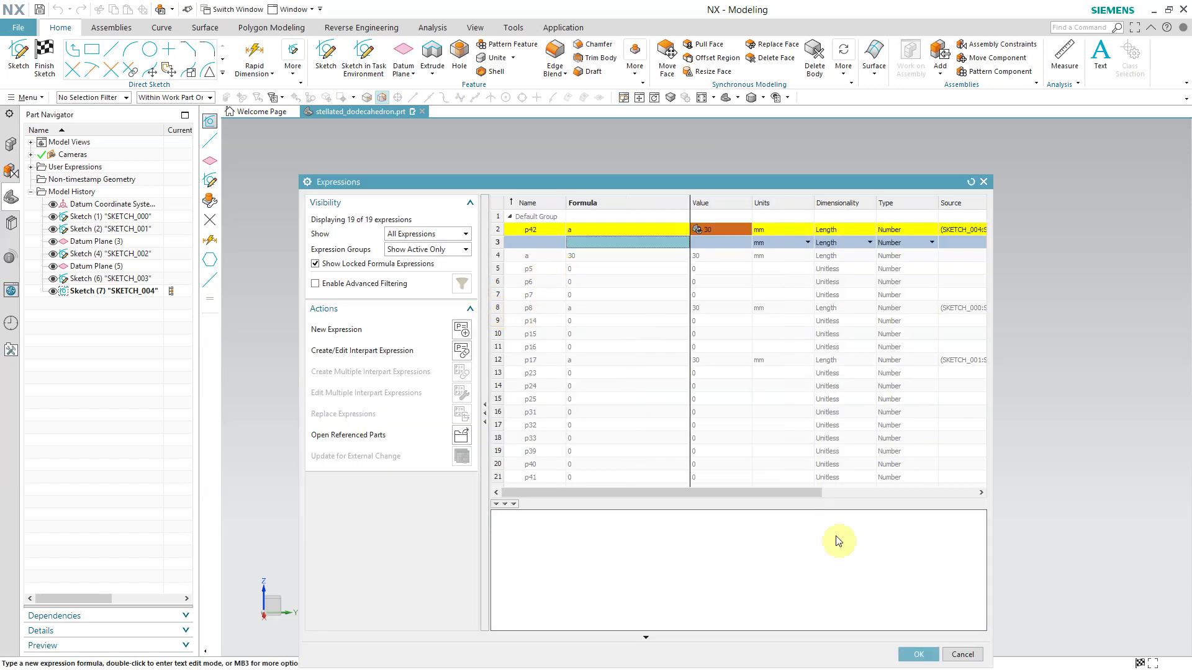
pyautogui.click(915, 655)
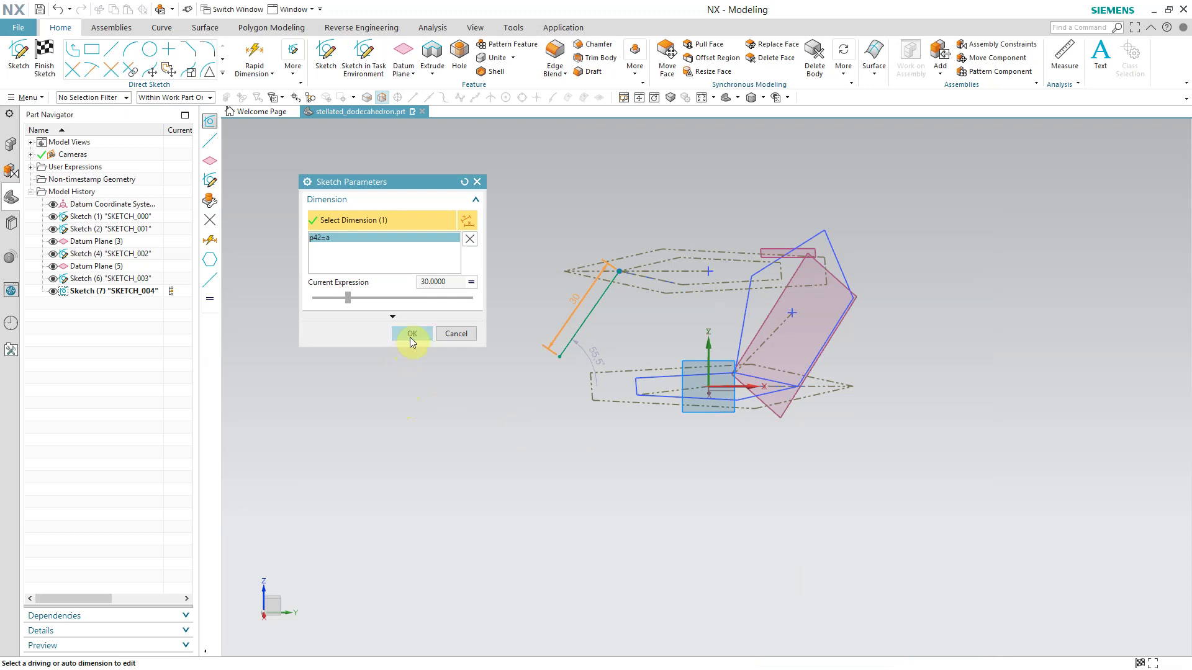
pyautogui.click(412, 335)
# Align the sloping line's lower endpoint vertically with the larger upper pentagon's negative-Y vertex.
pyautogui.click(565, 272)
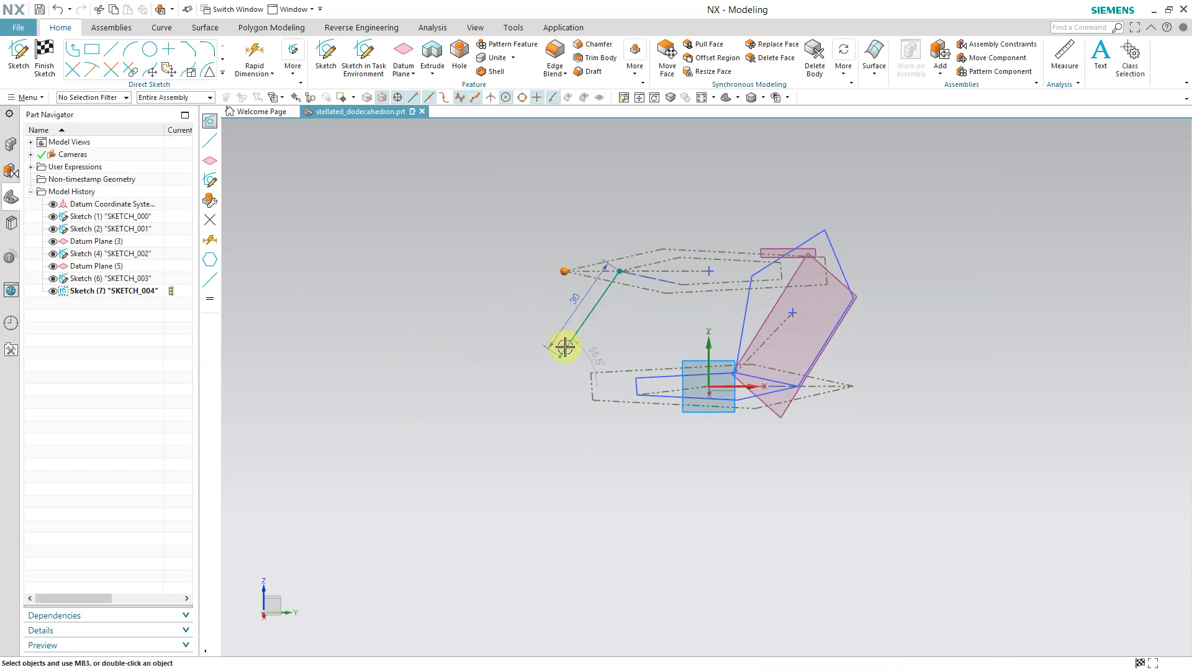
pyautogui.click(561, 357)
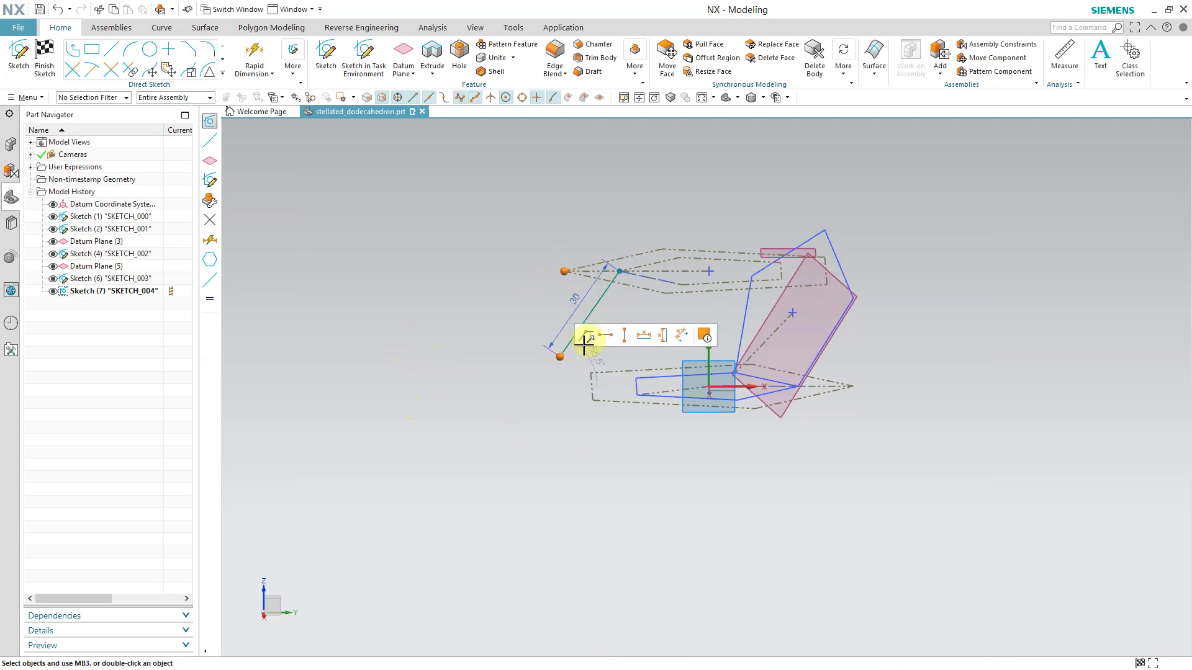
pyautogui.click(624, 338)
# Convert the sloping 30 mm line to a reference line.
pyautogui.moveTo(477, 325)
pyautogui.mouseDown(button='middle')
pyautogui.moveTo(383, 309)
pyautogui.moveTo(356, 253)
pyautogui.mouseUp(button='middle')
pyautogui.rightClick(356, 253)
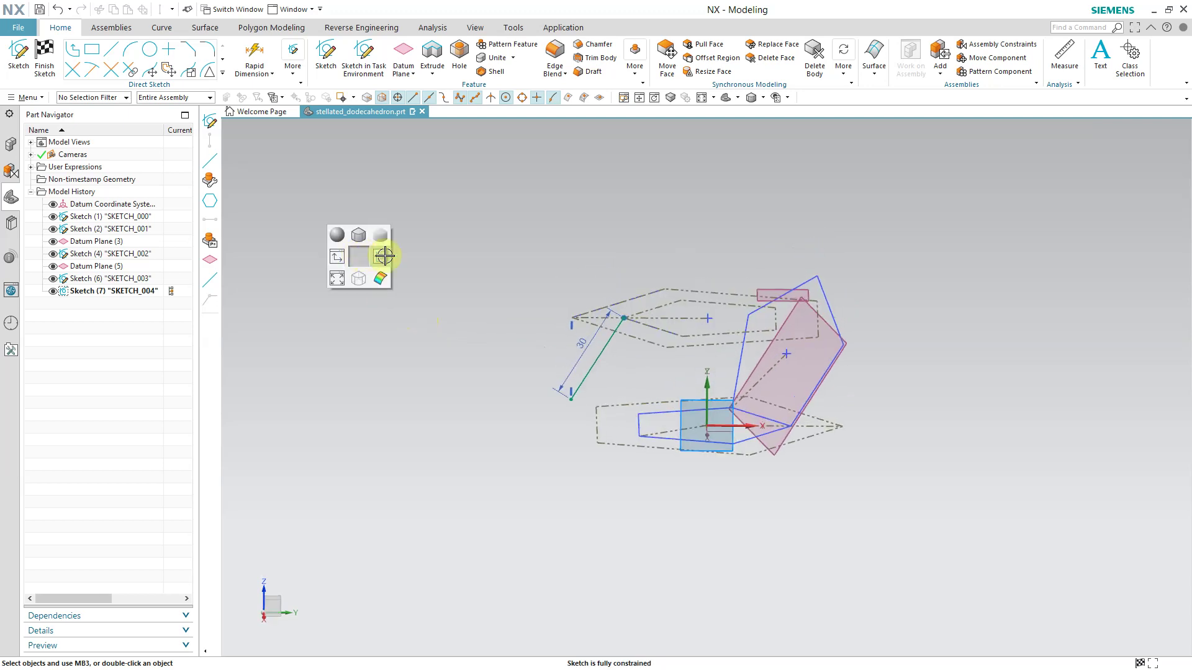
pyautogui.click(384, 255)
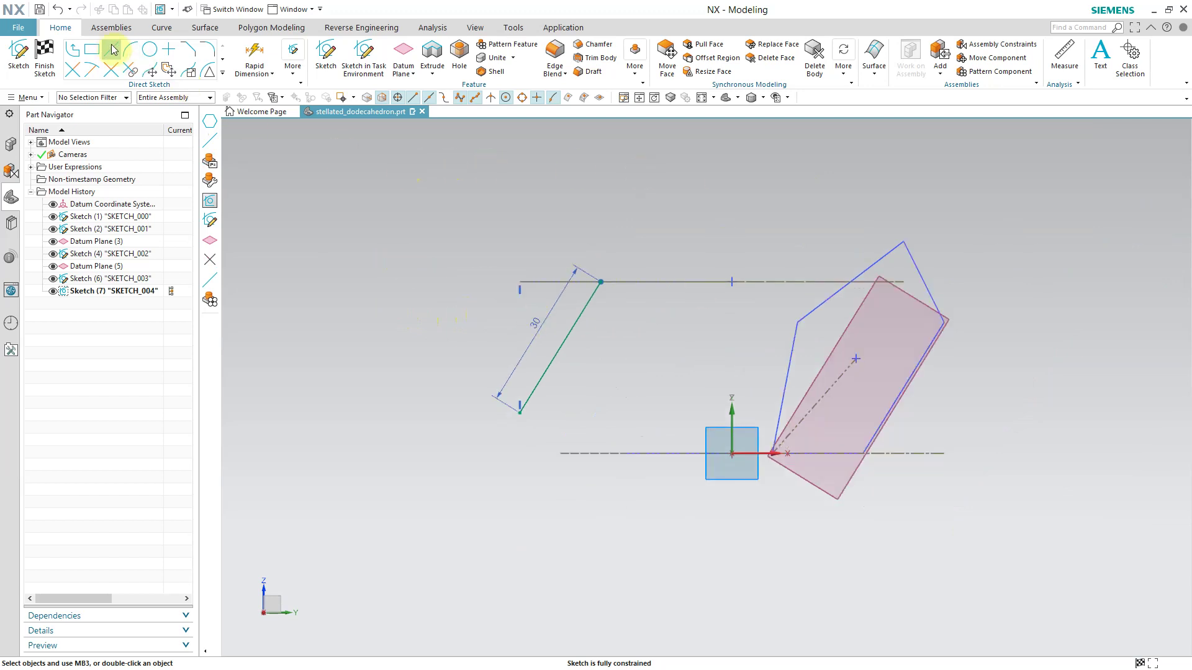
pyautogui.click(553, 358)
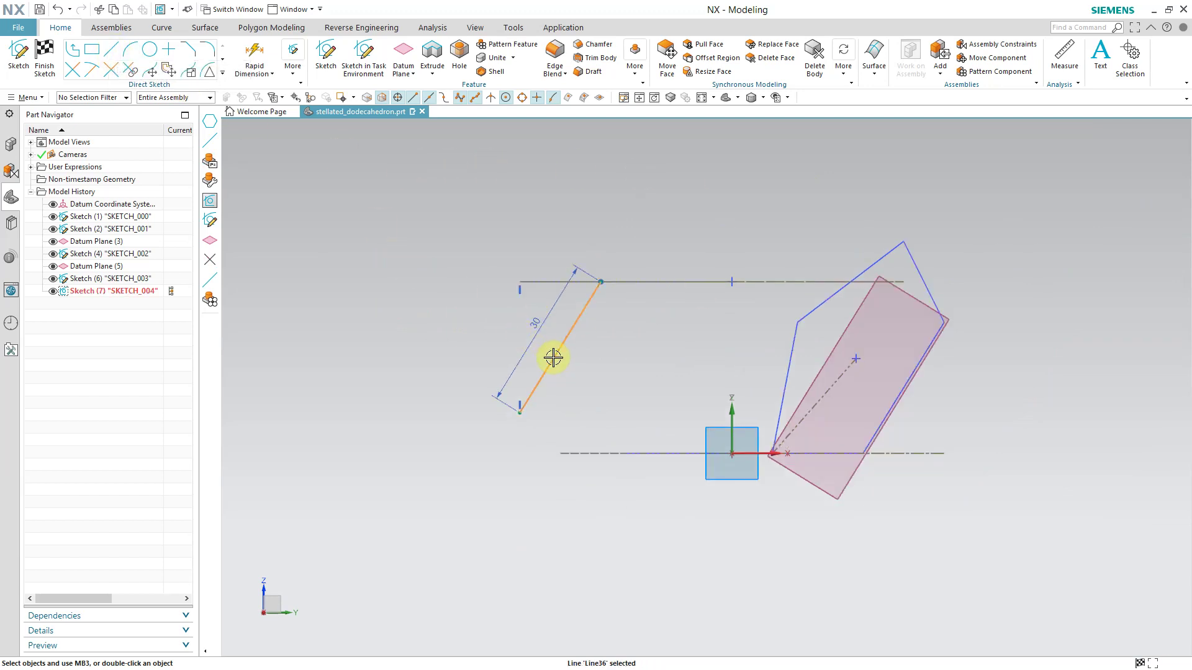
pyautogui.click(616, 316)
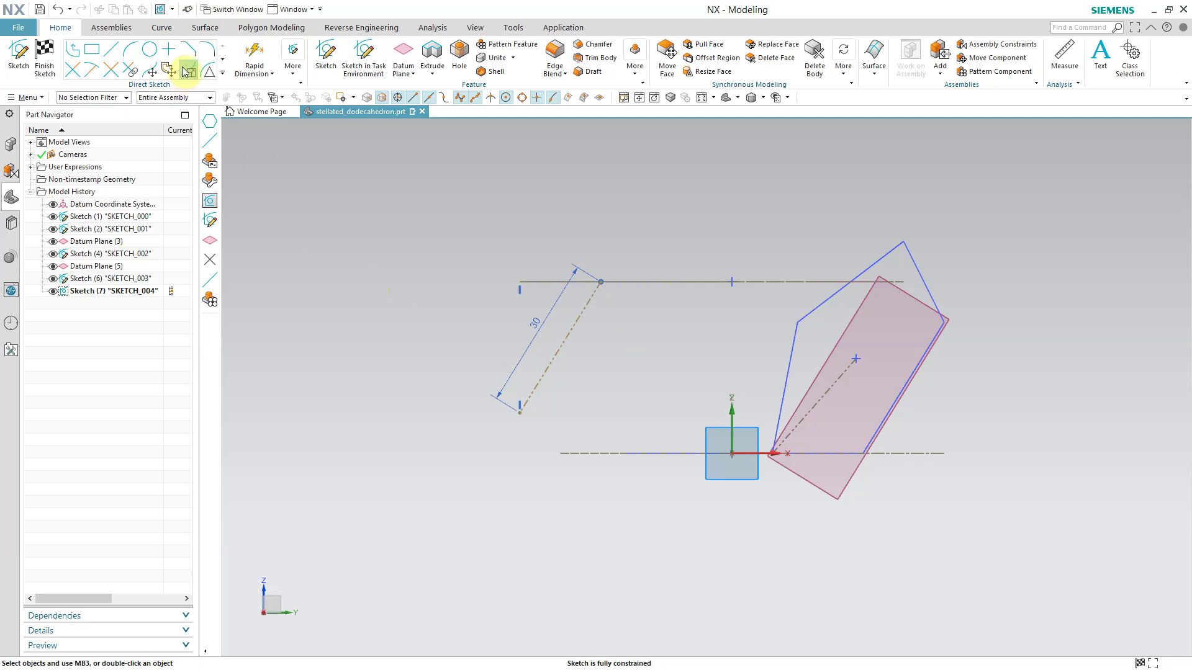
# Sketch a line about 30 mm long from the smaller upper pentagon's negative-Y vertex, rising inward at about 50°.
pyautogui.click(106, 58)
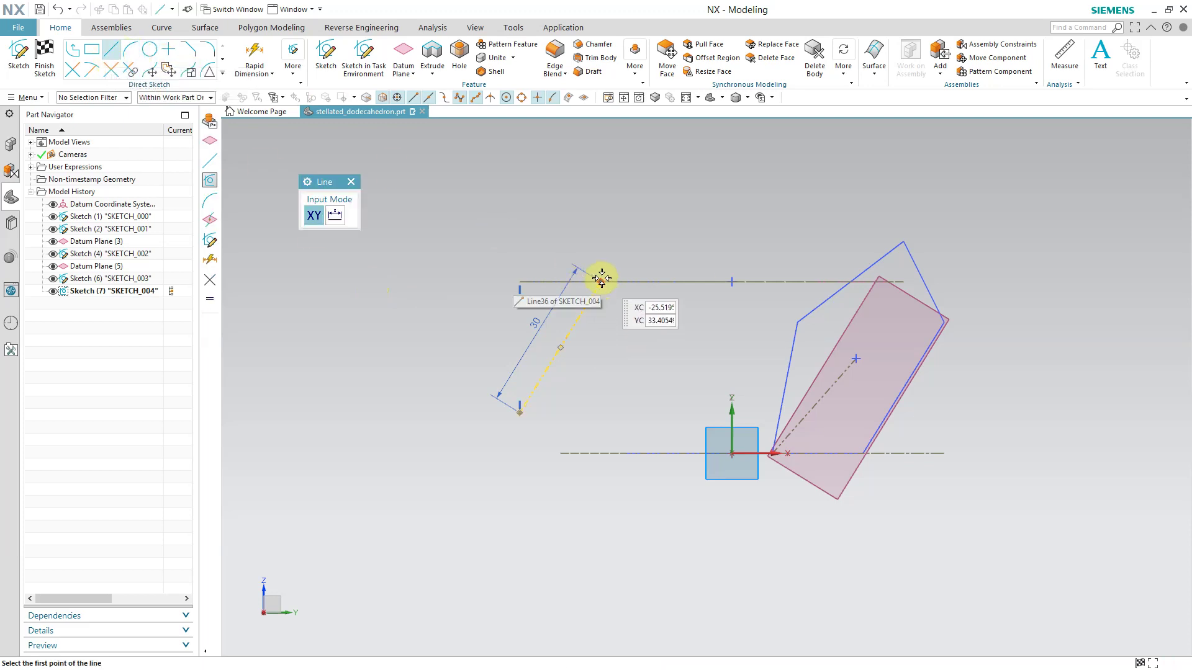
pyautogui.click(600, 282)
pyautogui.click(699, 166)
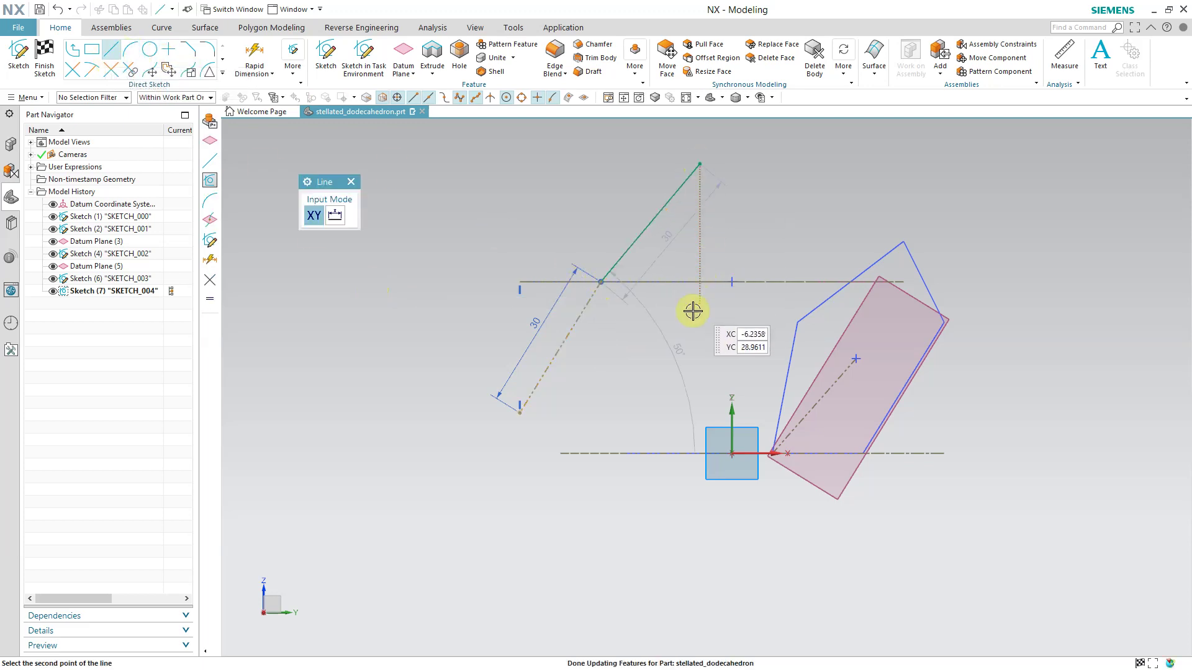
# Sketch a vertical line about 39.5 mm long ending at the upper endpoint of the rising line.
pyautogui.click(699, 367)
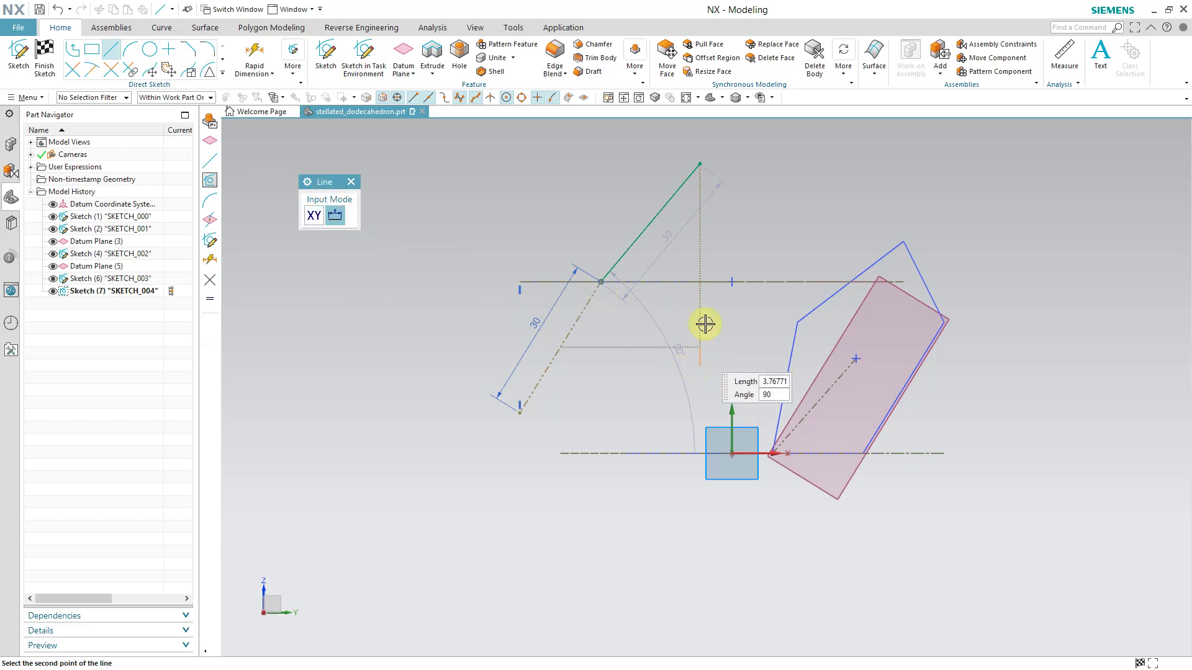
pyautogui.click(700, 164)
pyautogui.rightClick(561, 177)
pyautogui.click(583, 204)
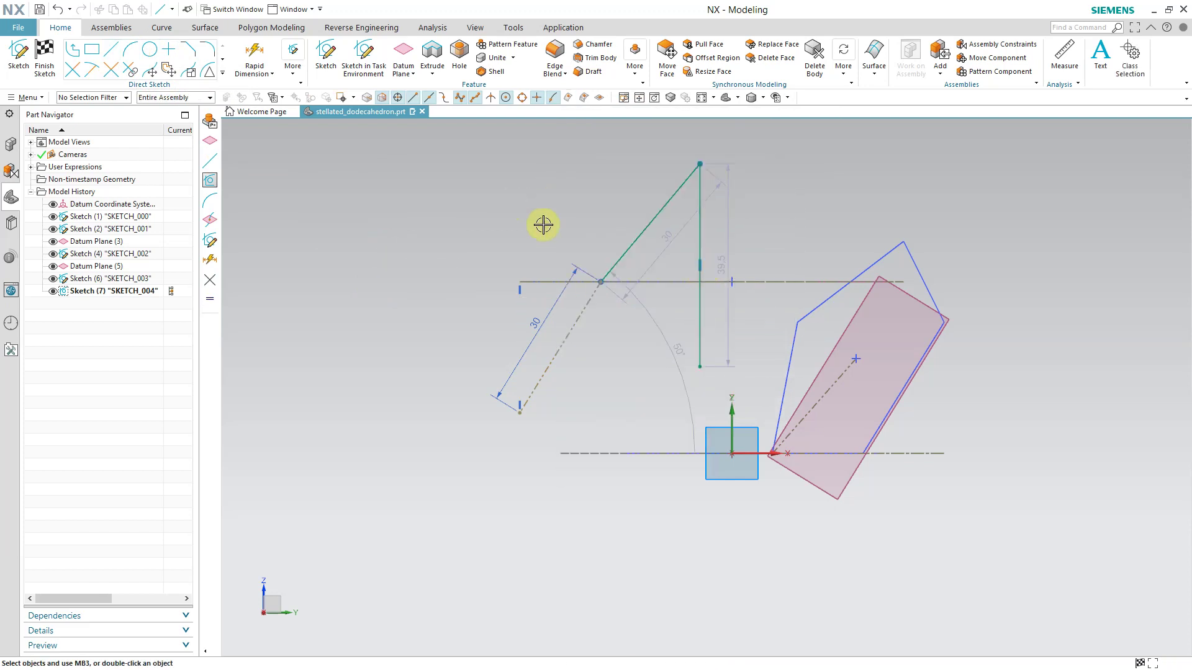
# Make the vertical line's midpoint coincident with the sketch origin and convert the line to reference.
pyautogui.click(700, 264)
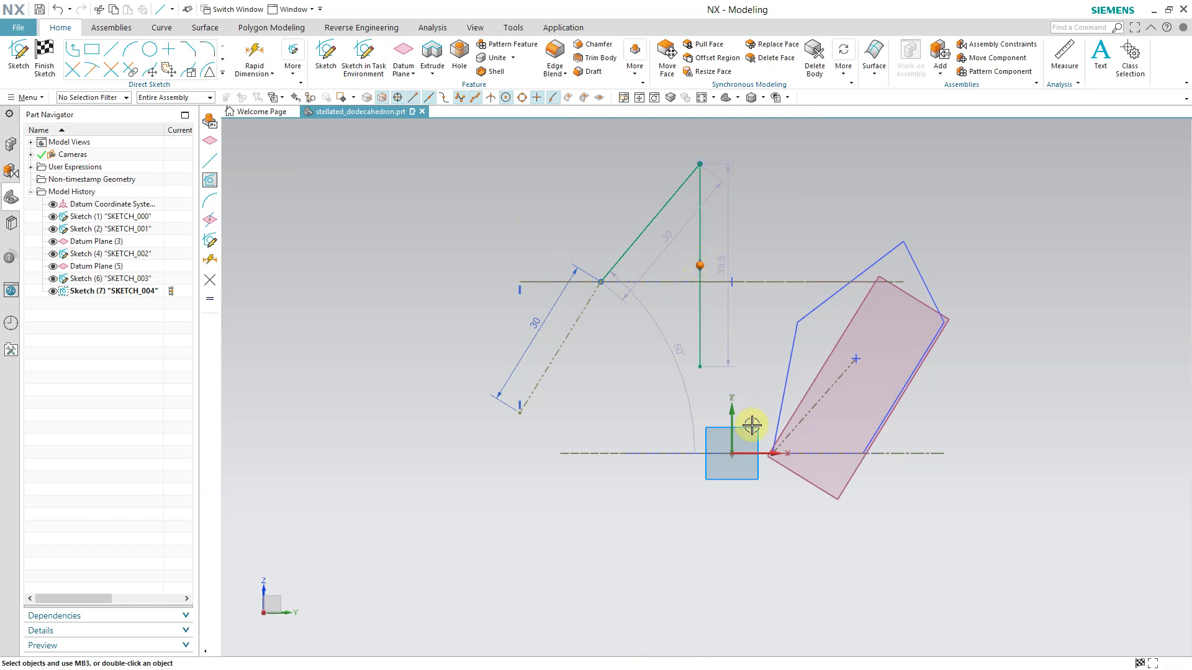
pyautogui.click(733, 454)
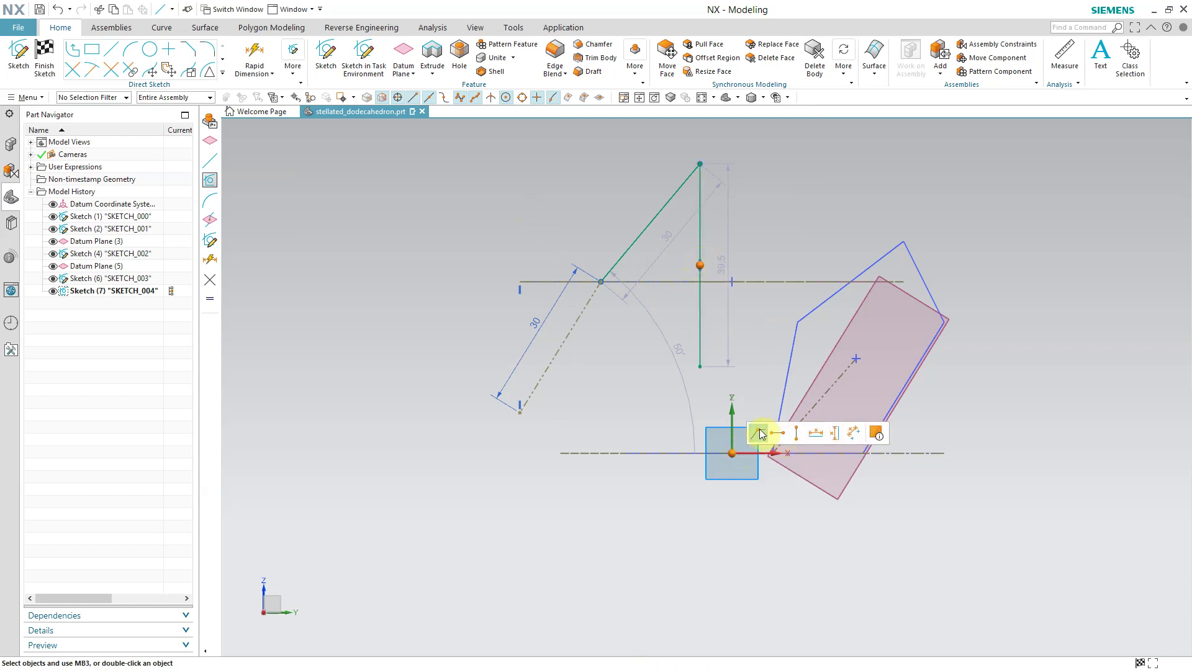
pyautogui.click(759, 434)
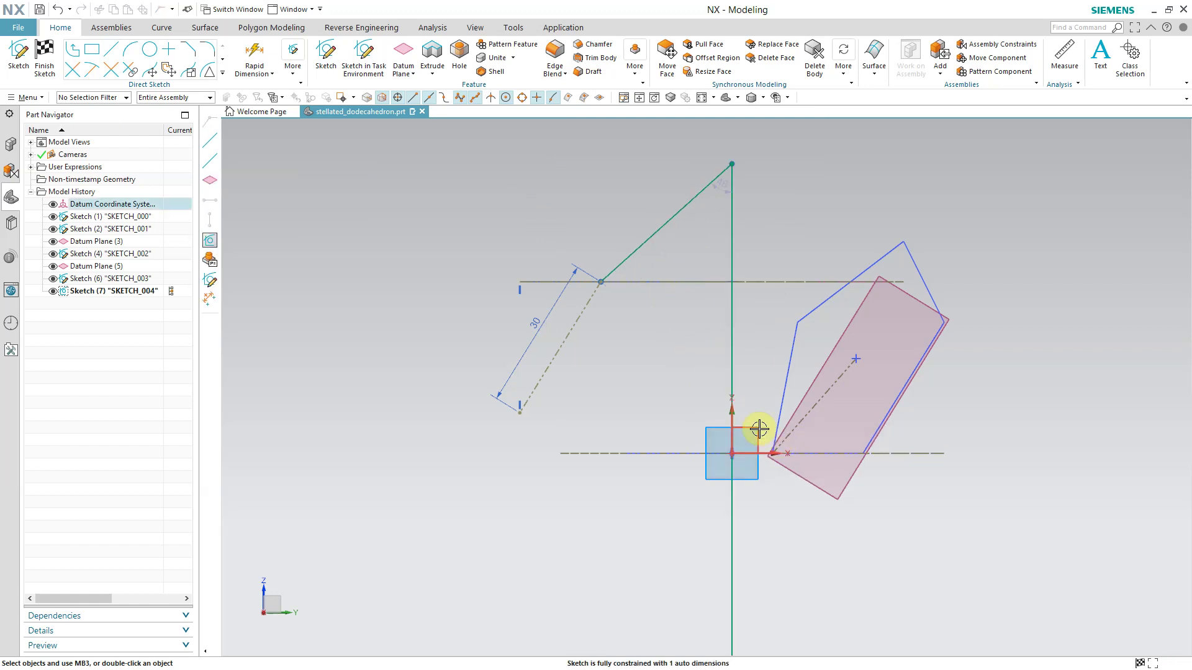
pyautogui.rightClick(733, 323)
pyautogui.click(784, 197)
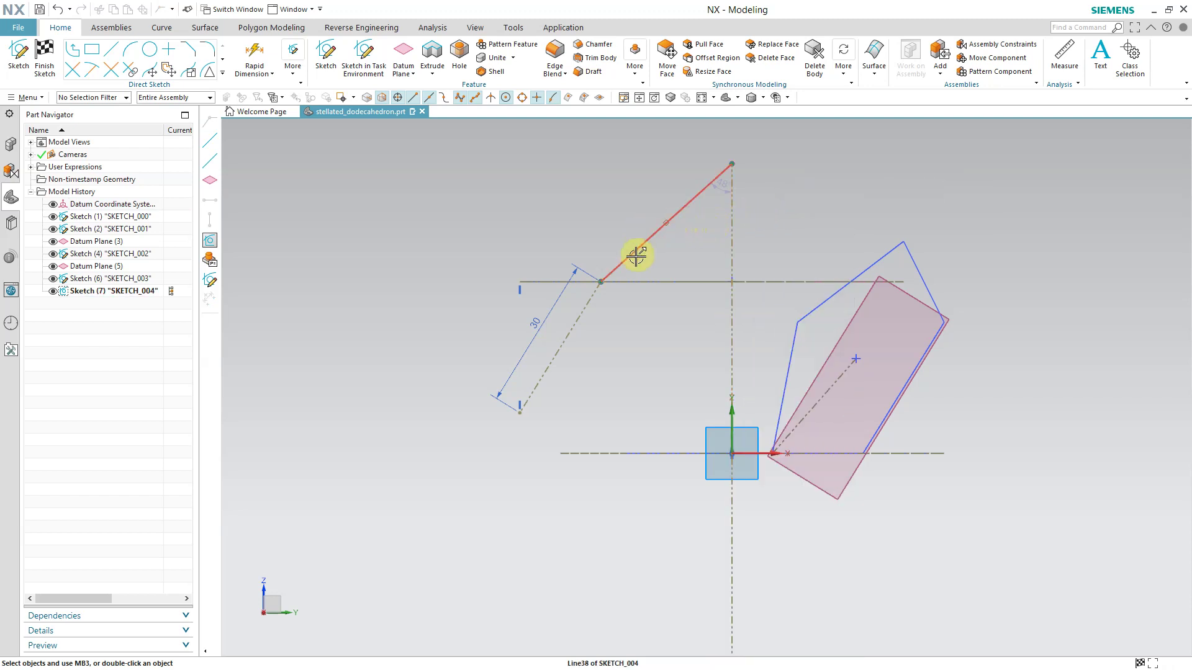
# Make the upper sloping line collinear with the 30 mm reference line and finish the sketch.
pyautogui.click(578, 330)
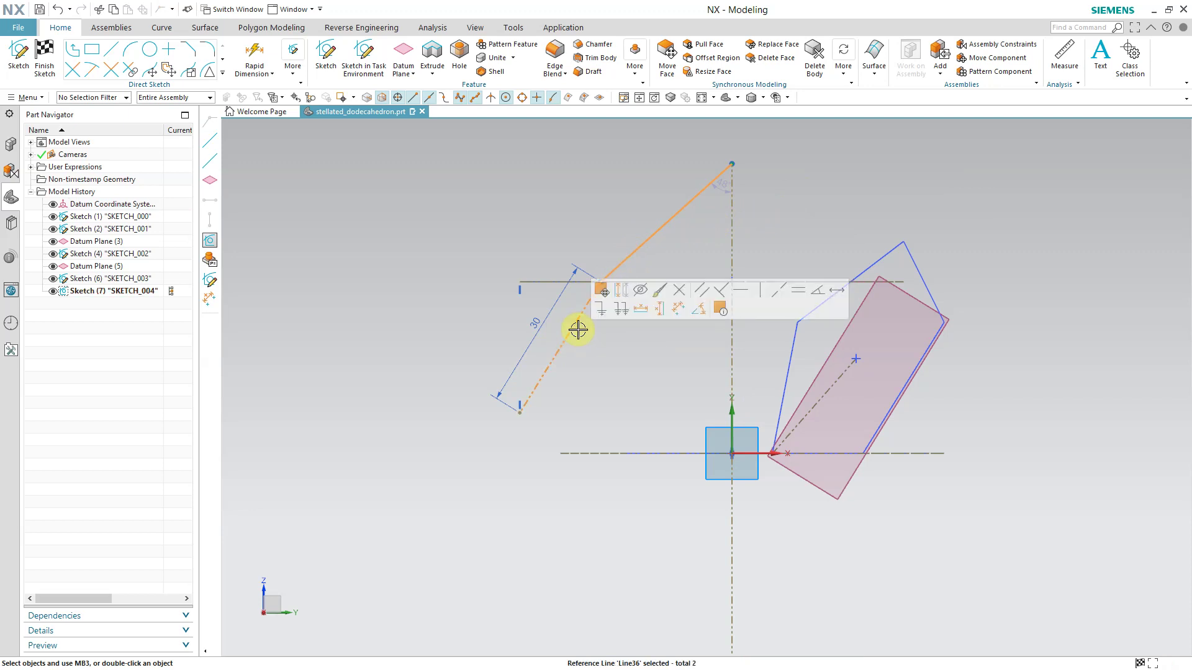
pyautogui.click(779, 291)
pyautogui.scroll(-3, 465, 279)
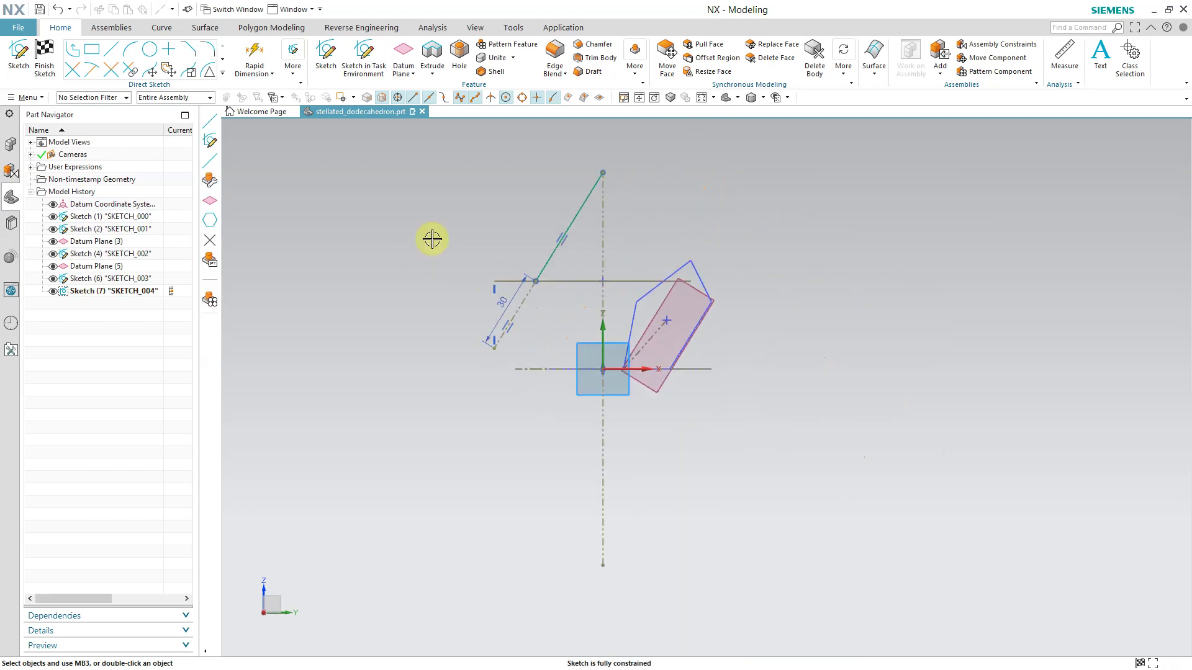
pyautogui.click(44, 64)
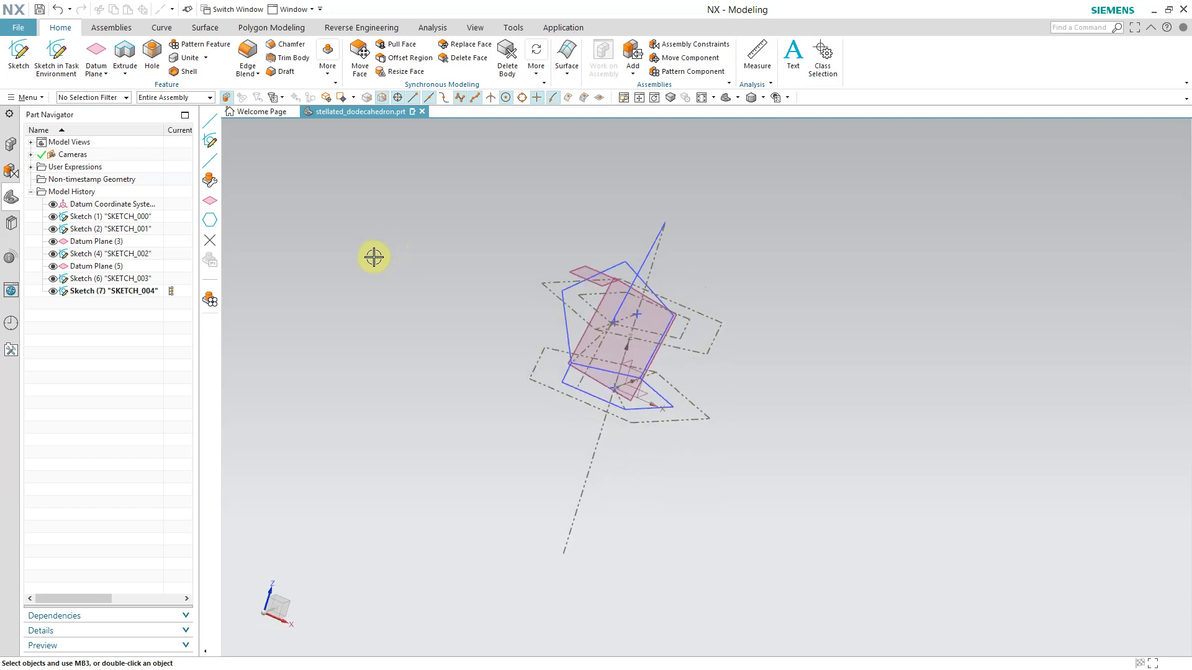
# Create an associative 30 mm line along the smaller upper pentagon's edge, ending at its negative-Y vertex.
pyautogui.click(162, 27)
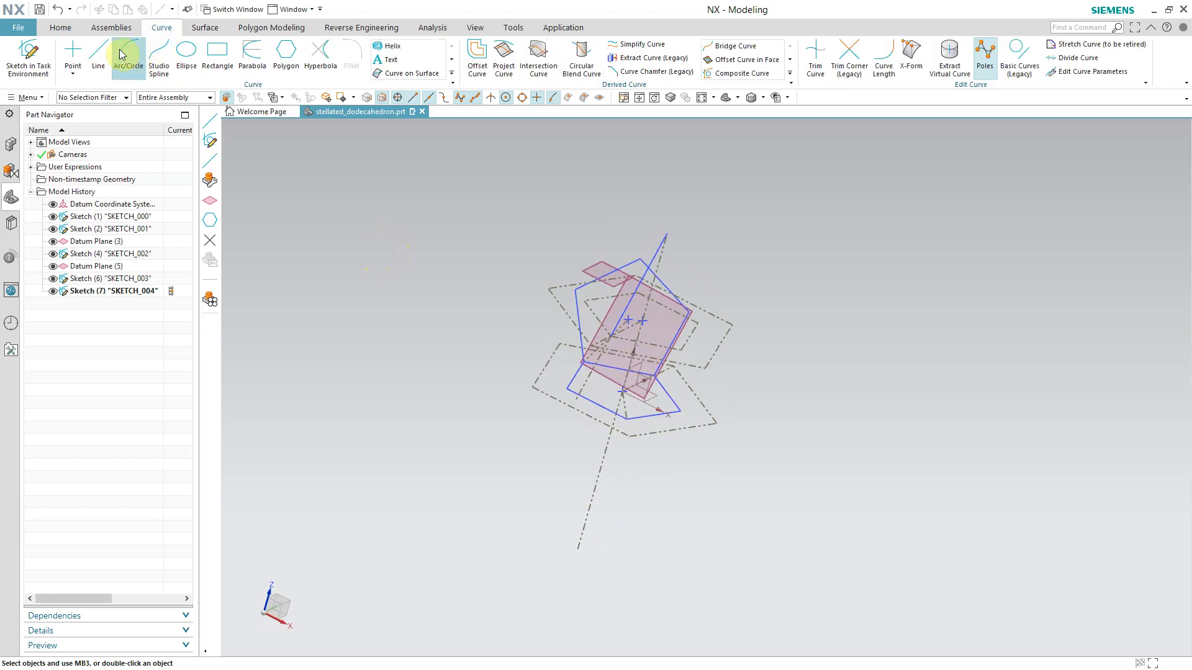
pyautogui.click(98, 53)
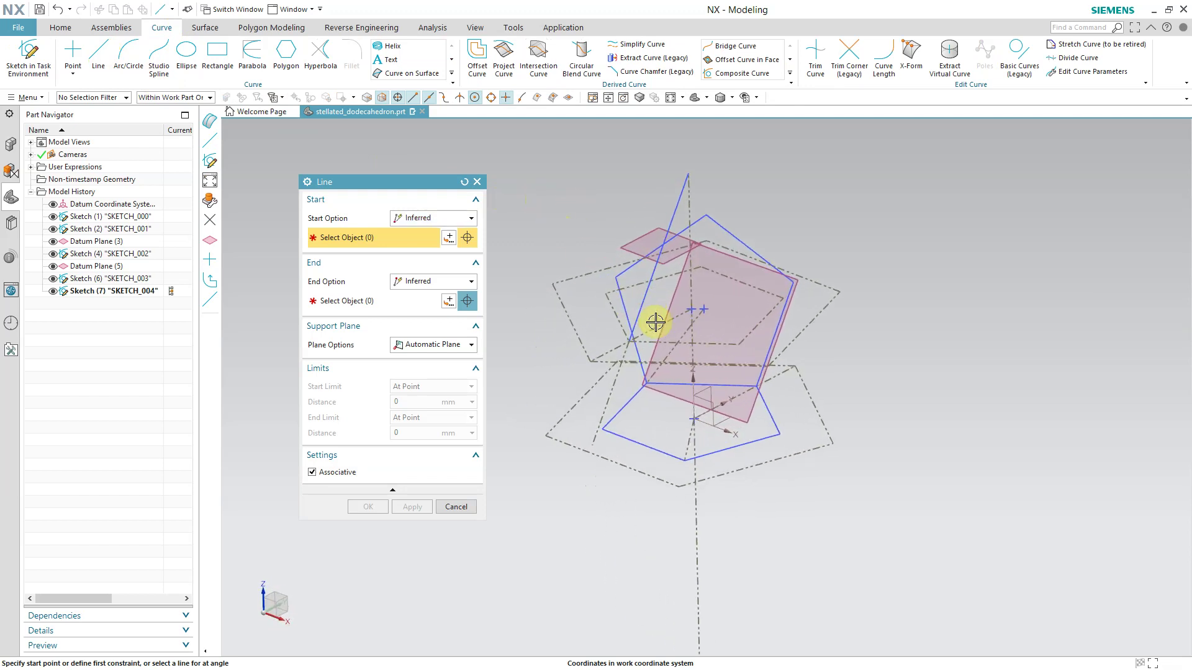
pyautogui.click(622, 274)
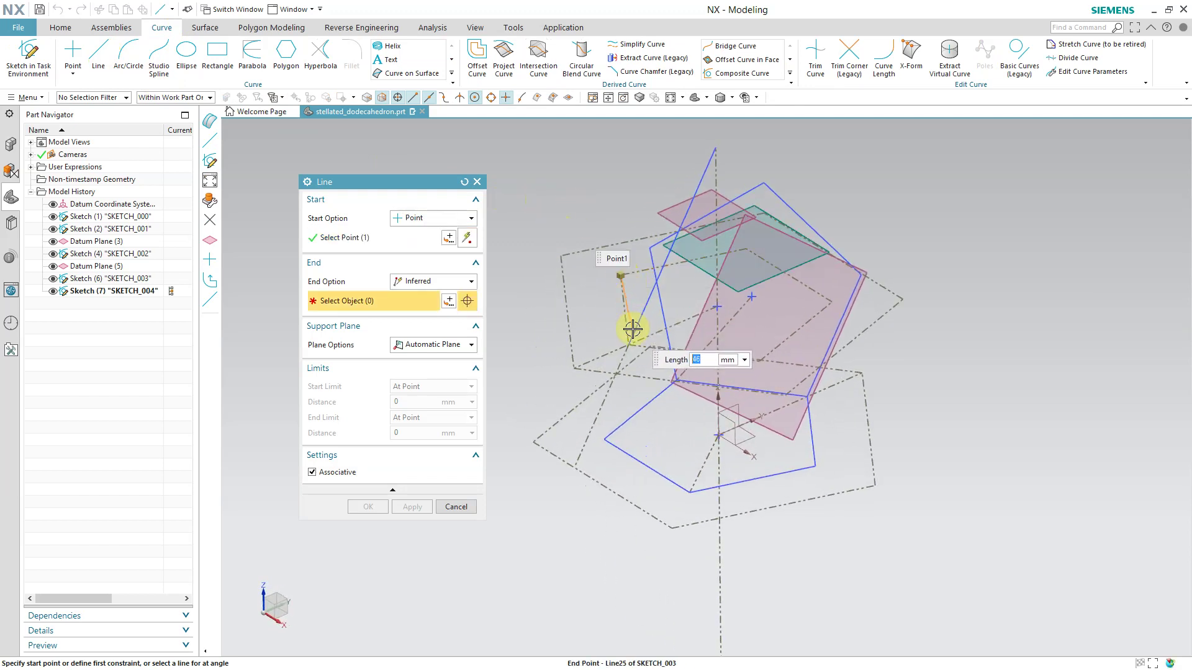
pyautogui.click(628, 342)
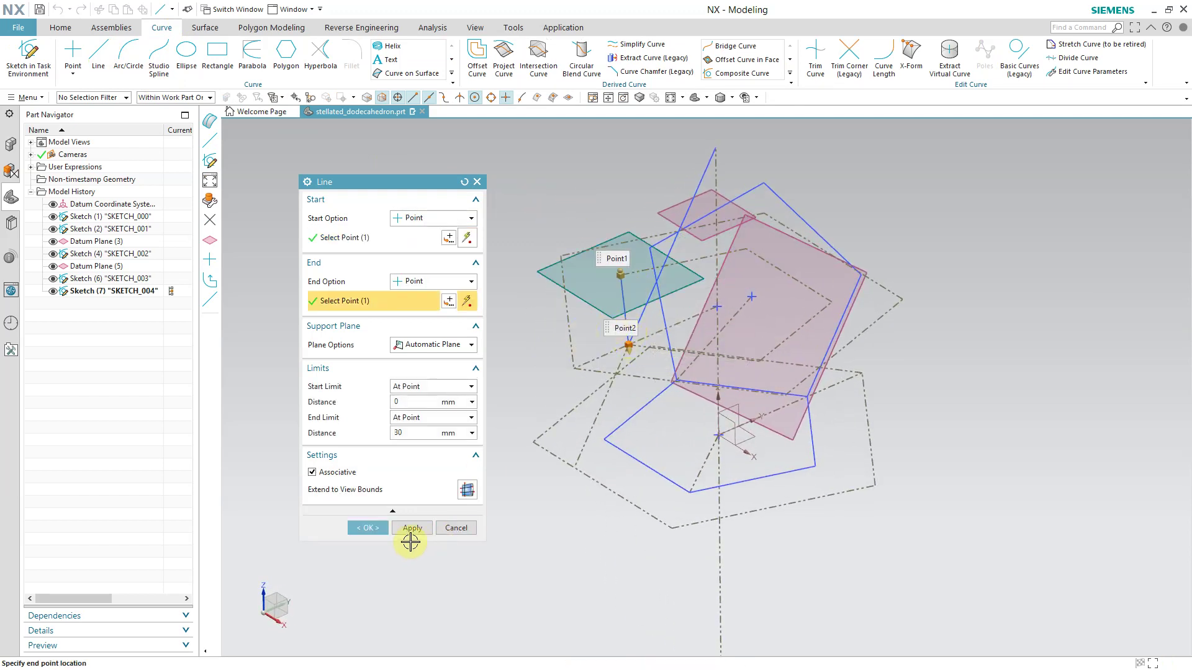
pyautogui.click(412, 528)
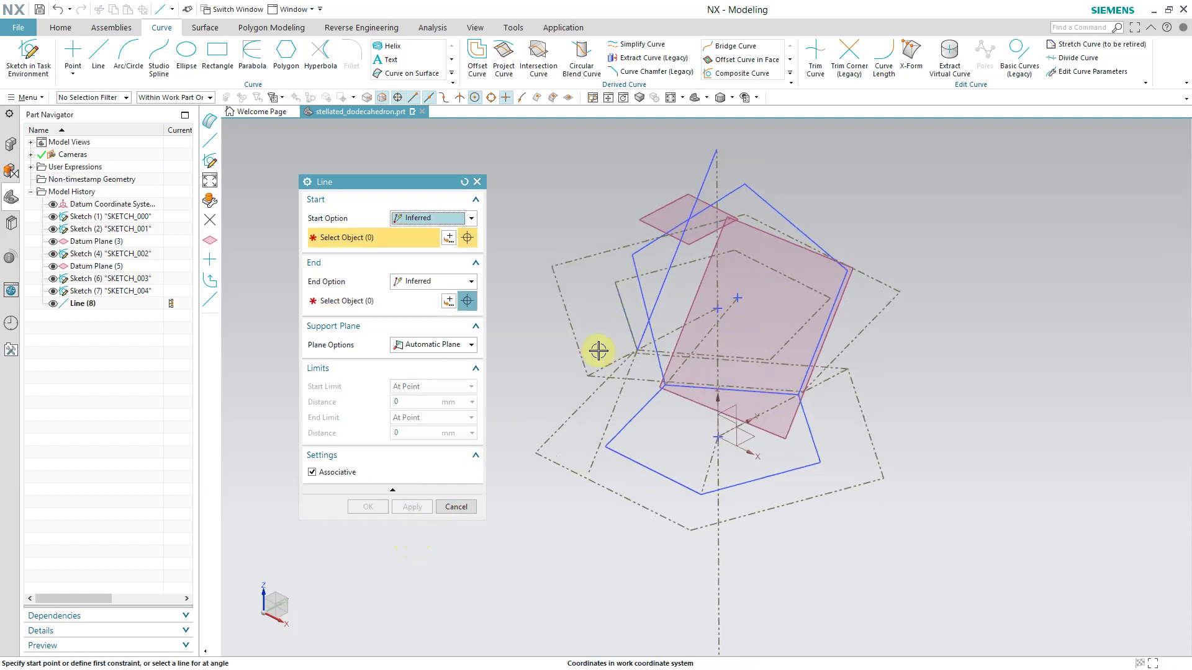
# Create a line from the apex to the free endpoint of the new pentagon edge line.
pyautogui.click(717, 153)
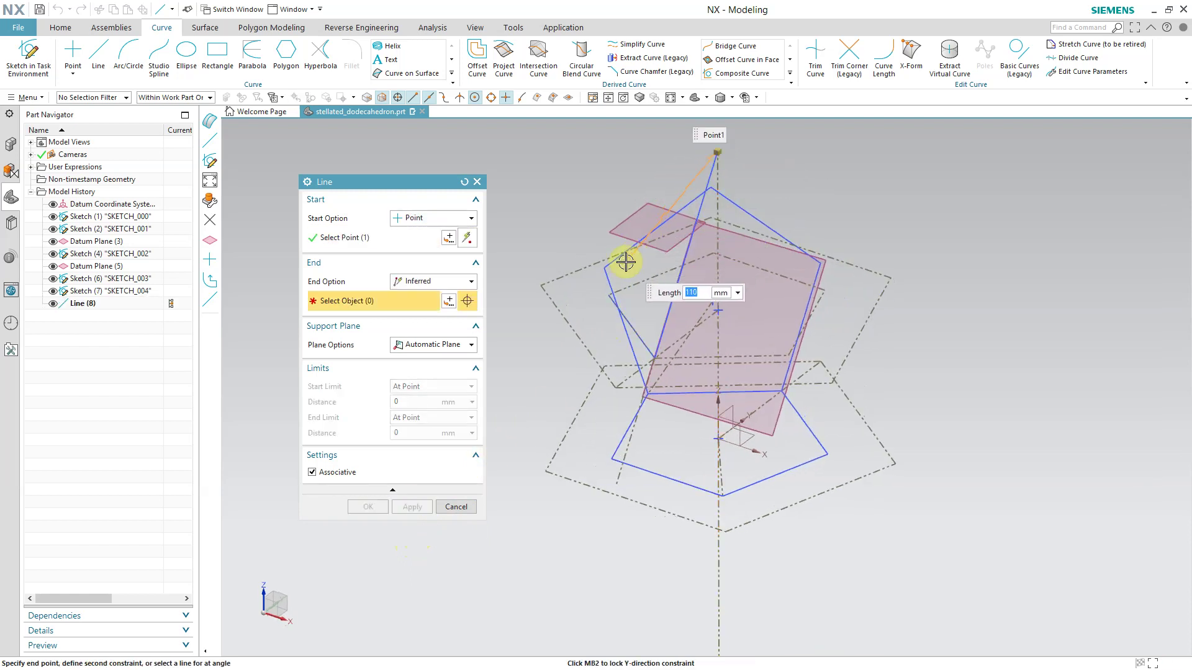
pyautogui.click(610, 297)
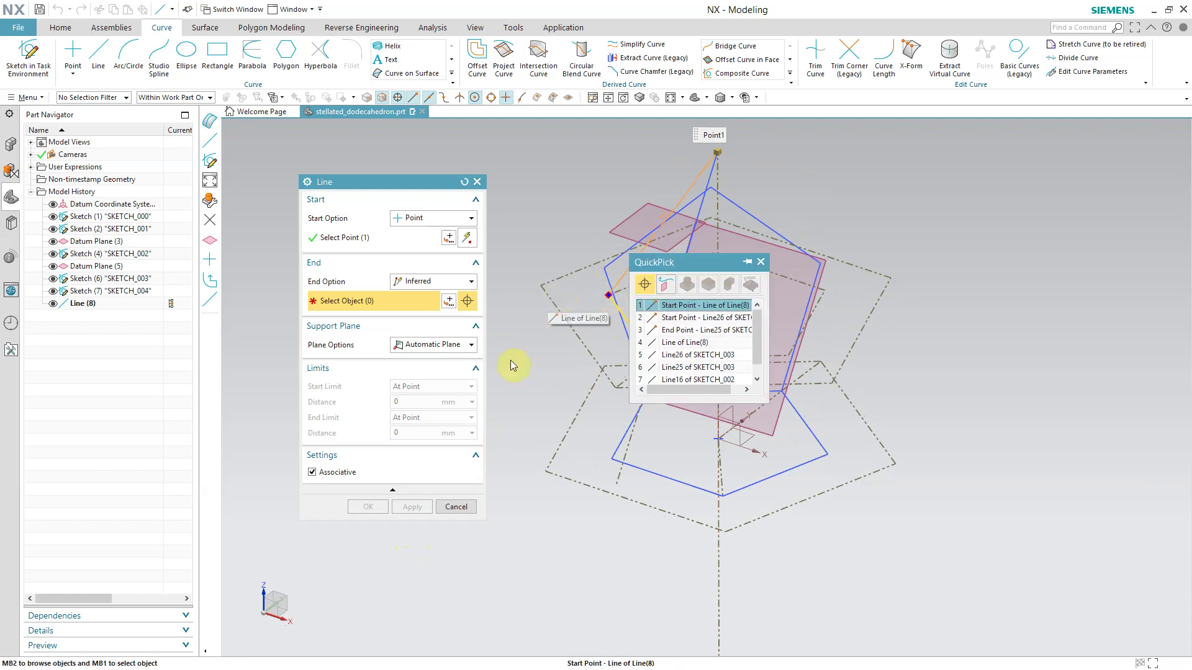
pyautogui.click(677, 305)
pyautogui.click(373, 452)
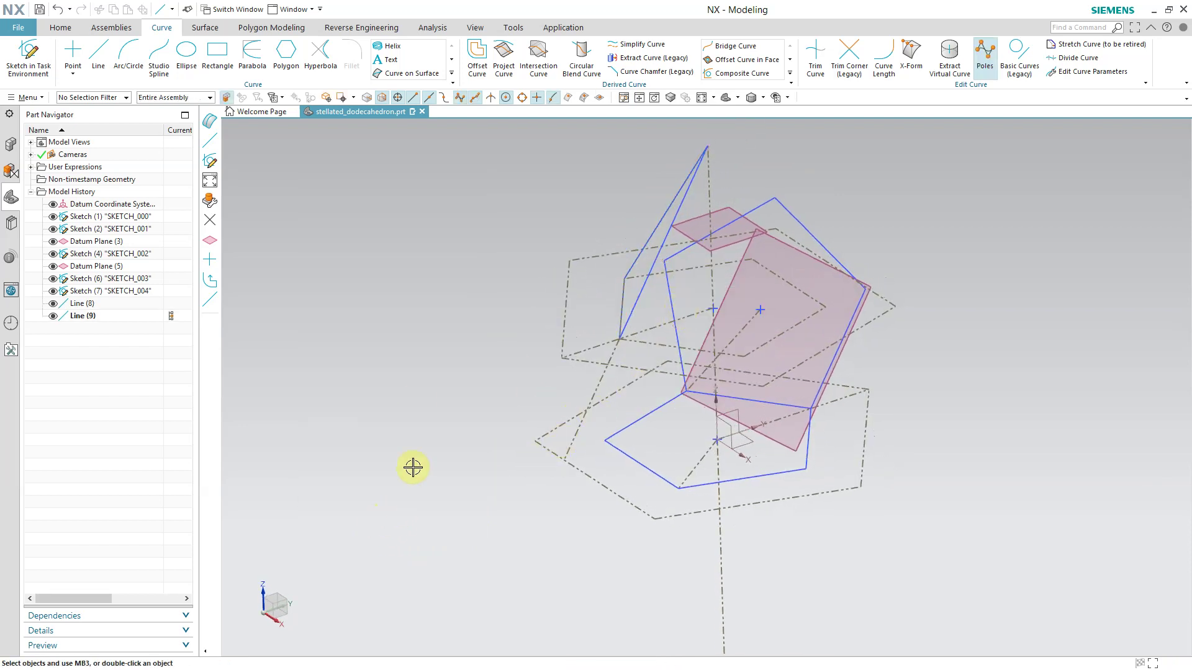
pyautogui.moveTo(413, 467); pyautogui.dragTo(393, 245, button='middle')
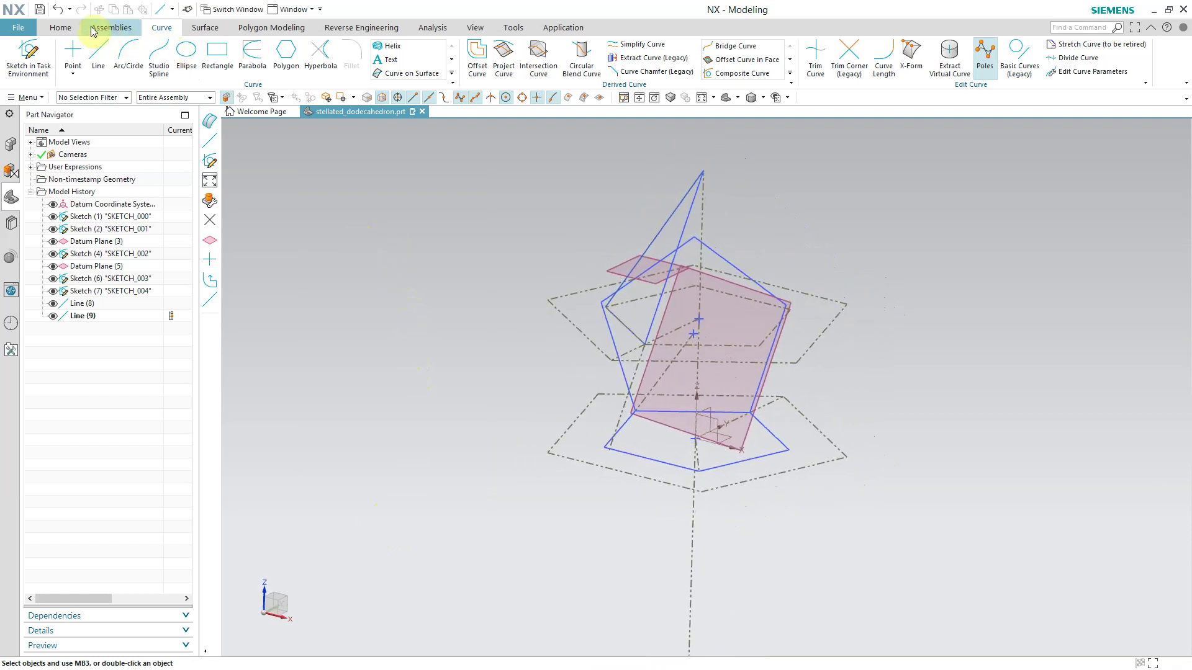
# Create a Fill Surface bounded by the two apex lines and the 30 mm pentagon edge line.
pyautogui.click(60, 27)
pyautogui.click(204, 34)
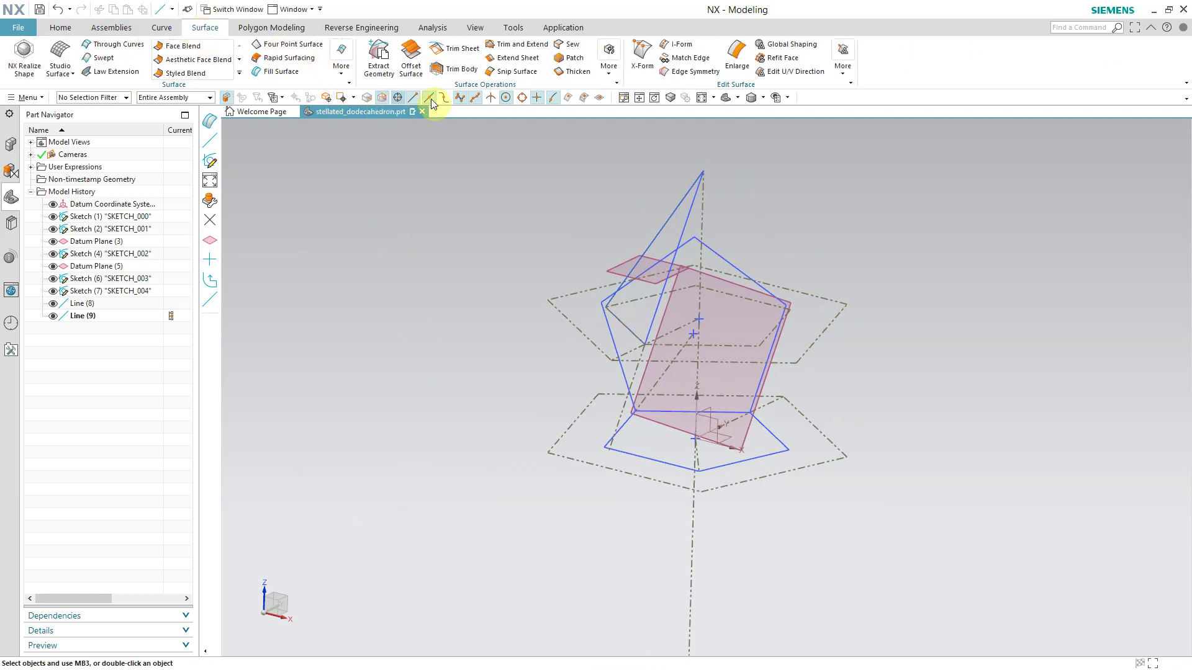
pyautogui.click(278, 71)
pyautogui.click(685, 215)
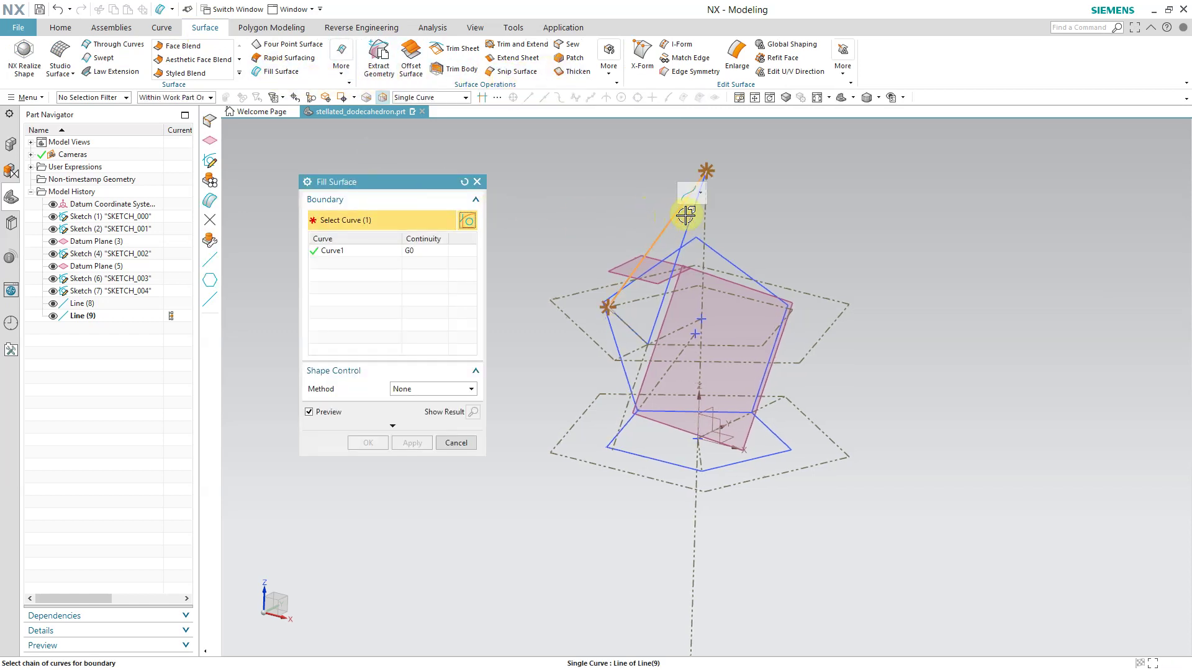
pyautogui.click(691, 214)
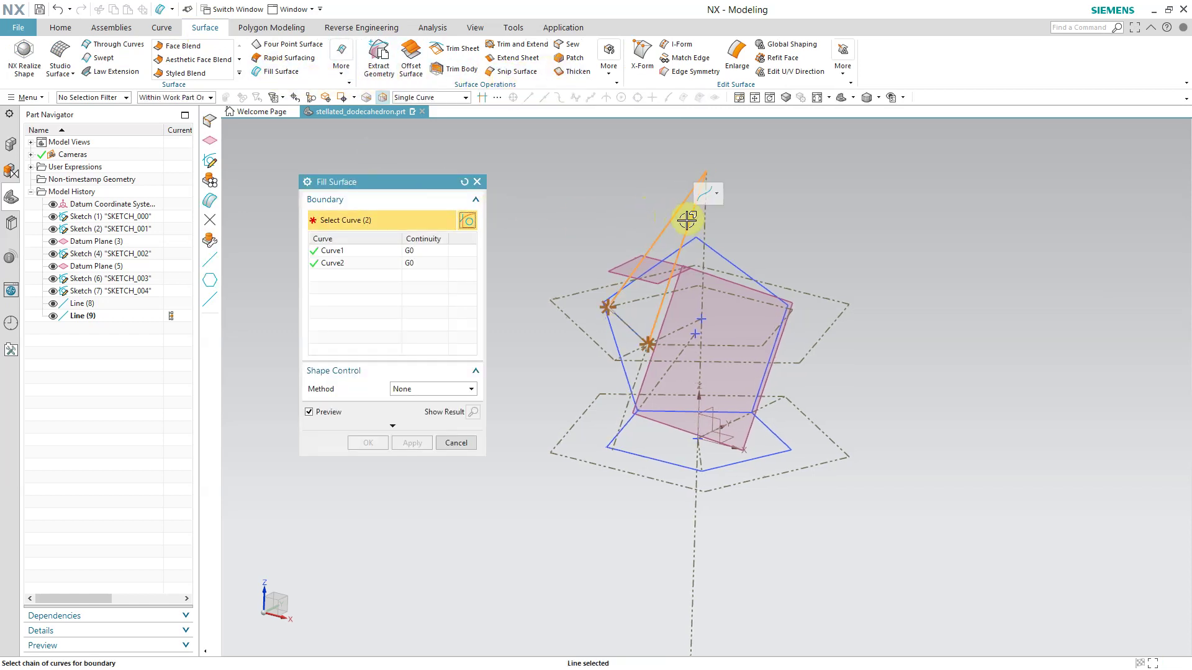
pyautogui.click(631, 327)
pyautogui.click(366, 443)
pyautogui.moveTo(364, 434); pyautogui.dragTo(355, 280, button='middle')
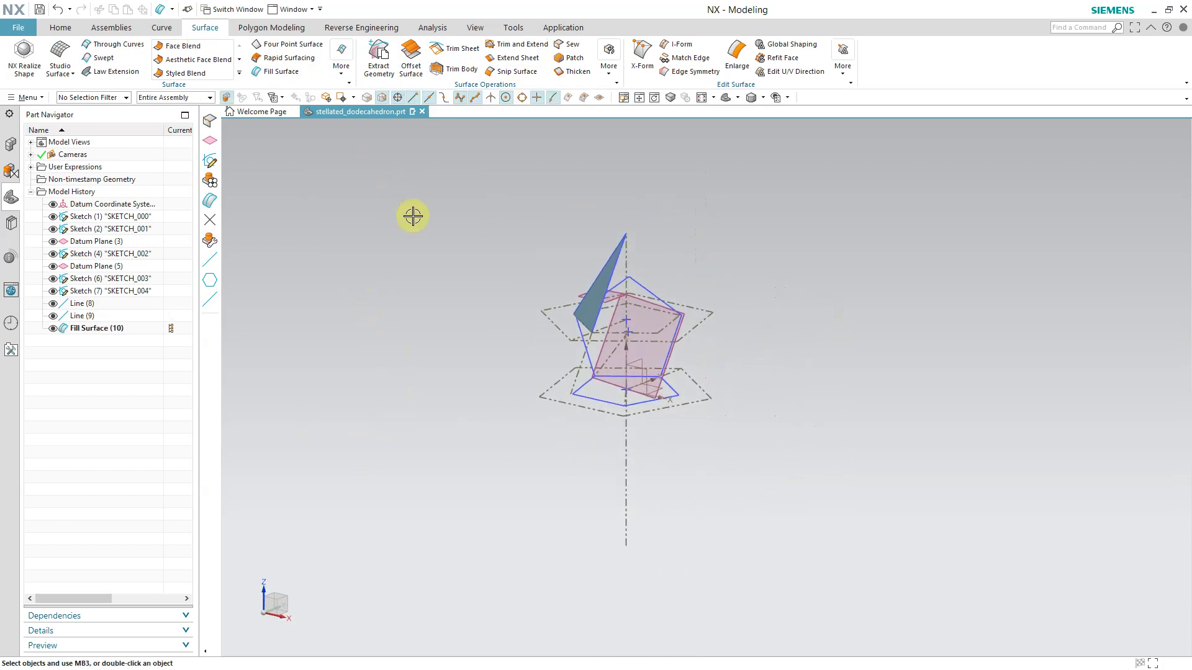
# Pattern the triangular fill surface circularly about the vertical reference line with a count of 5 and a 360° span.
pyautogui.click(58, 29)
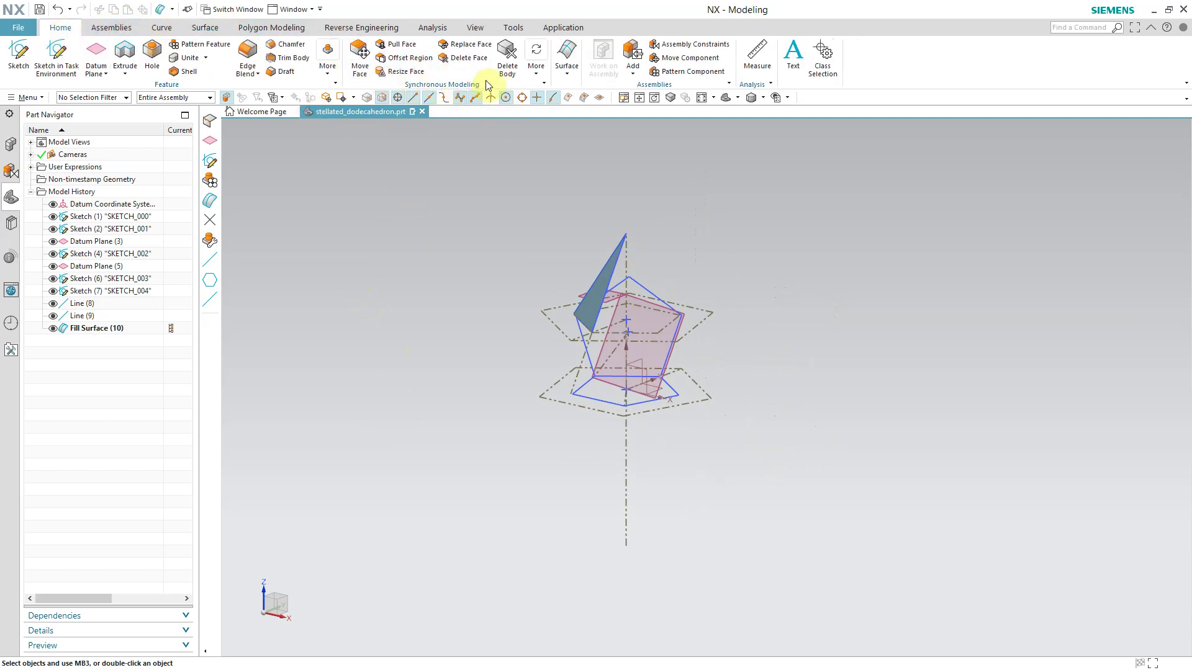
pyautogui.click(536, 81)
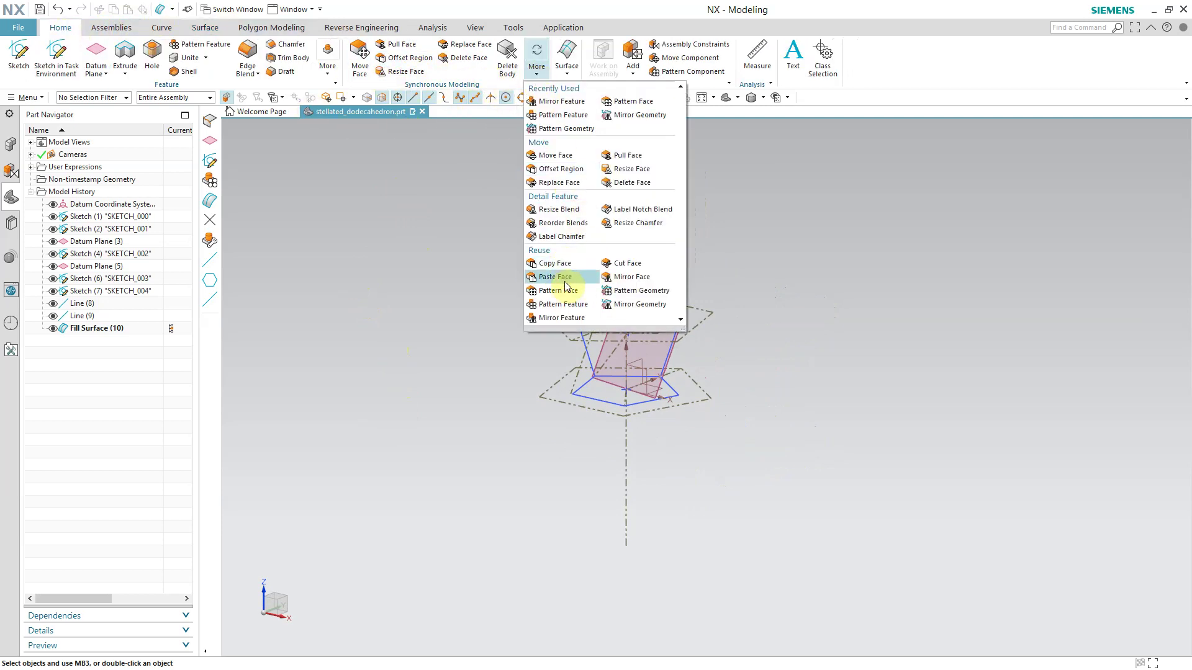
pyautogui.click(561, 304)
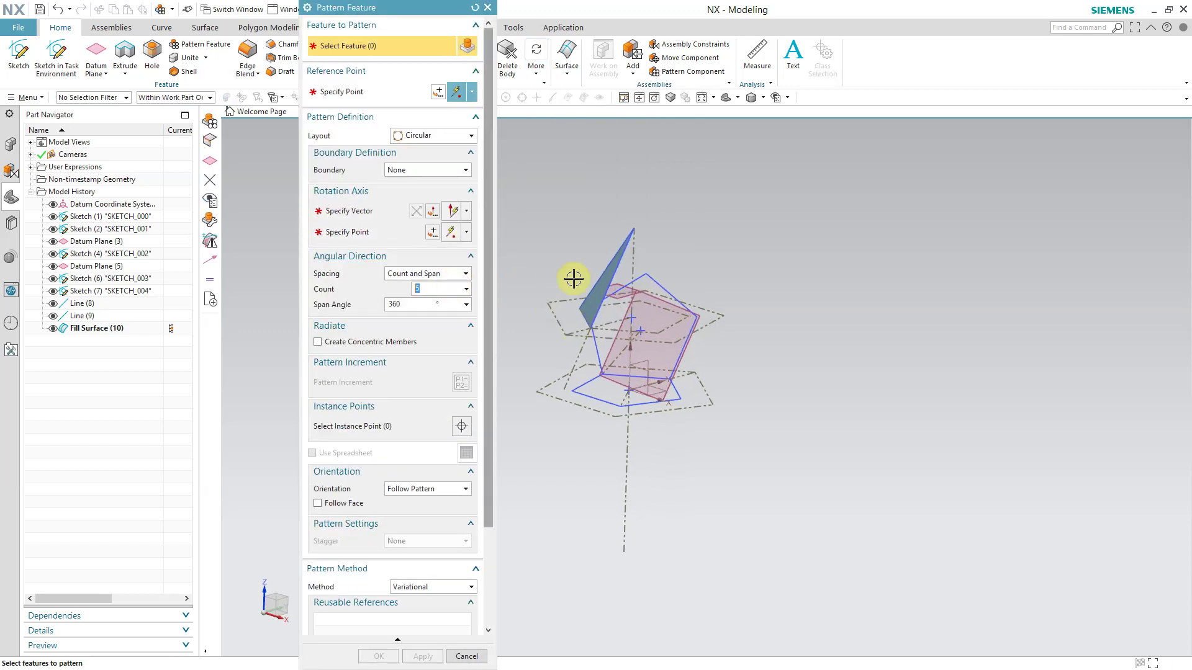
pyautogui.click(605, 292)
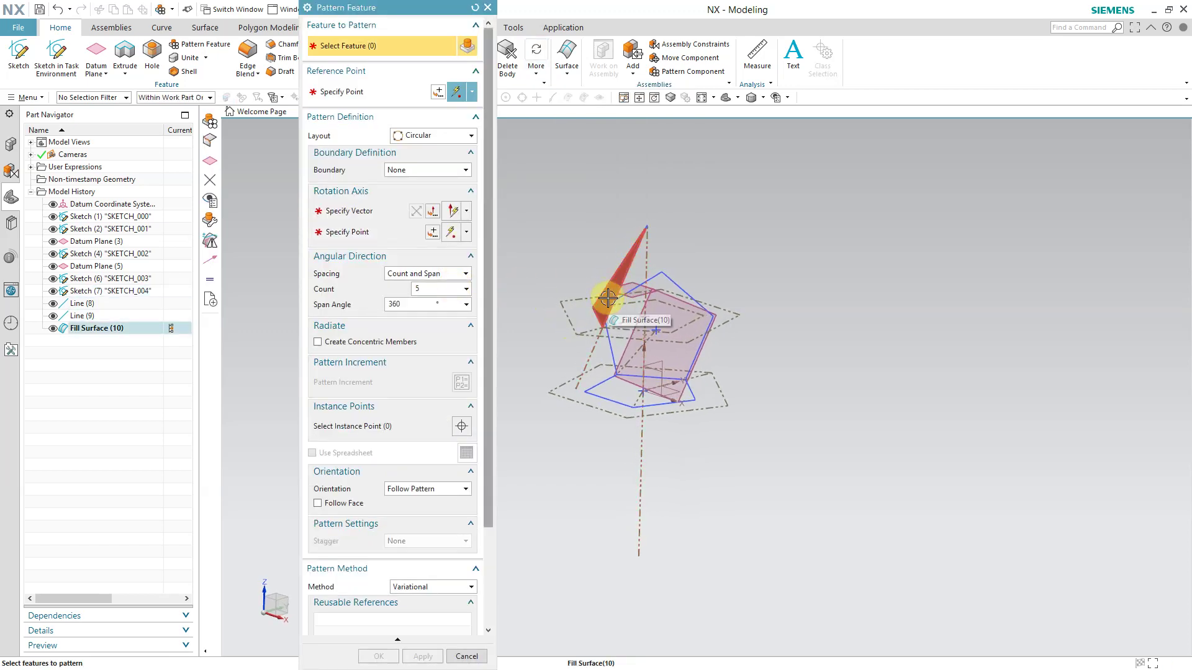
pyautogui.click(354, 209)
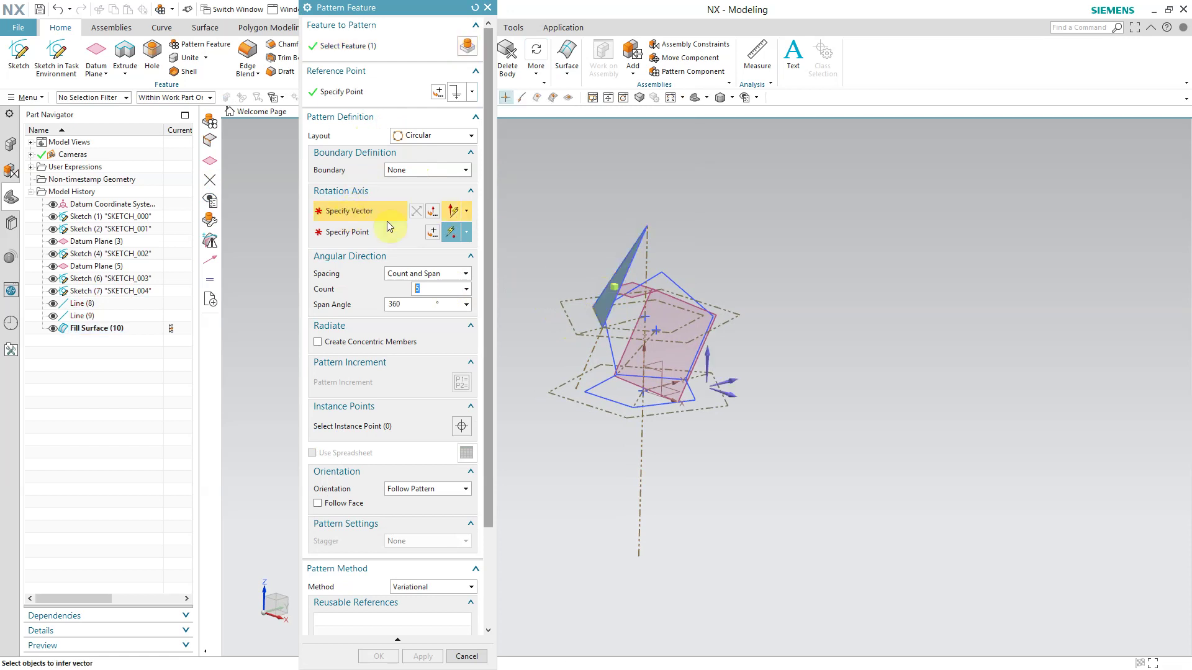
pyautogui.click(646, 259)
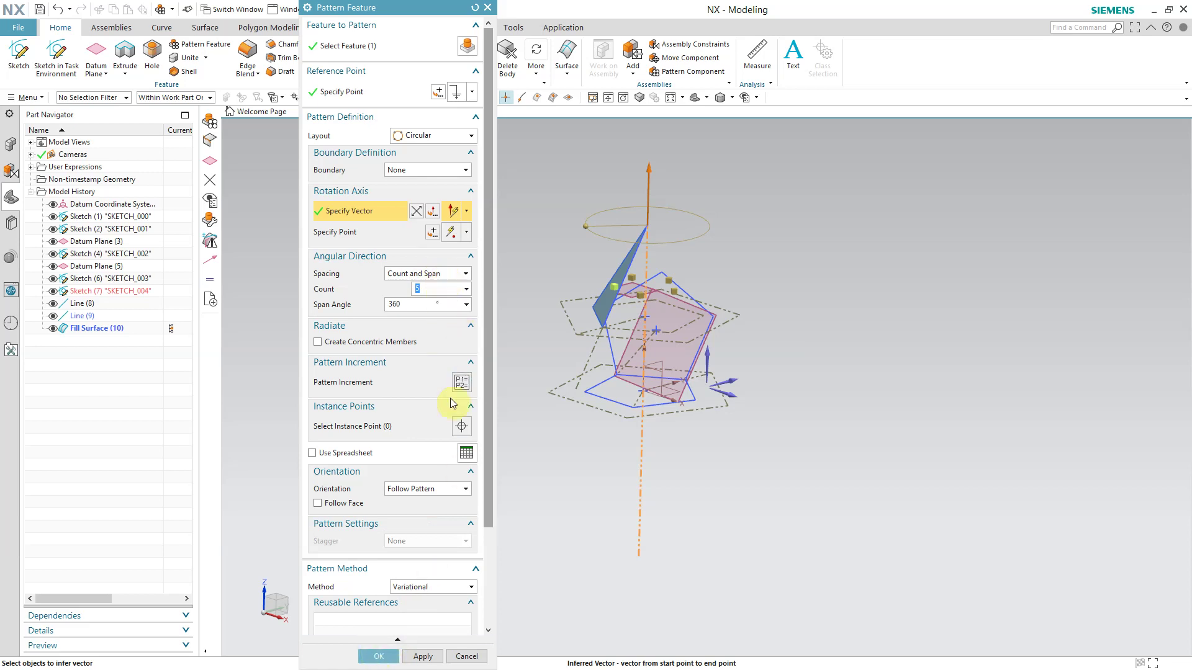
pyautogui.click(379, 656)
pyautogui.moveTo(426, 607); pyautogui.dragTo(454, 195, button='middle')
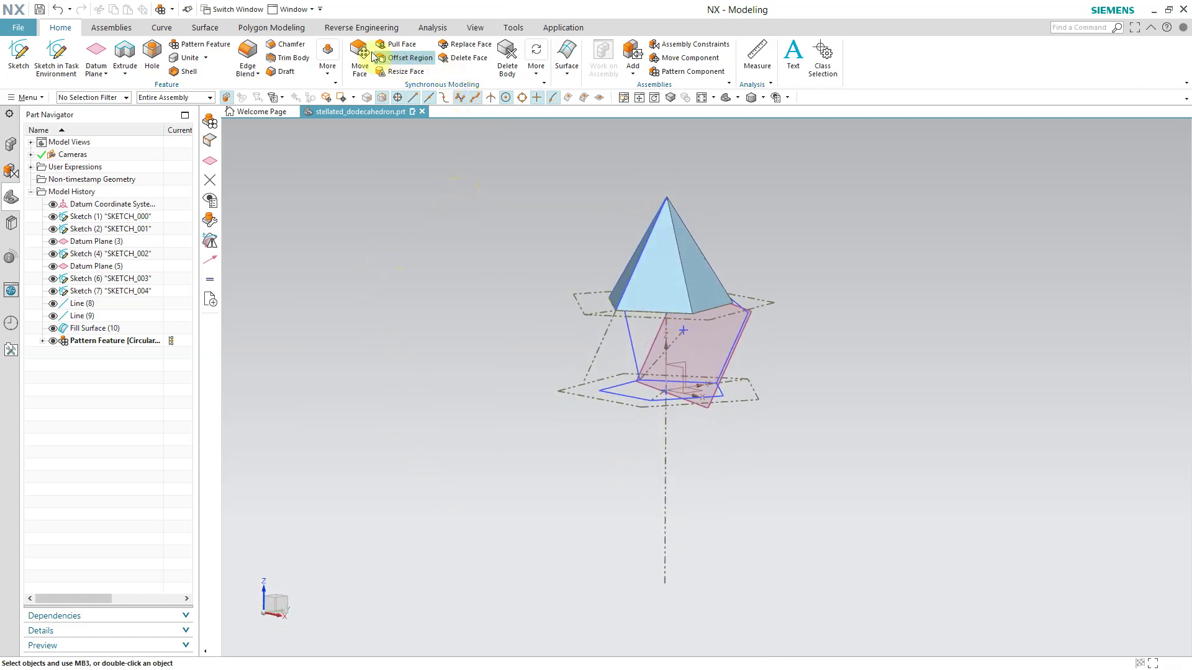
pyautogui.click(109, 329)
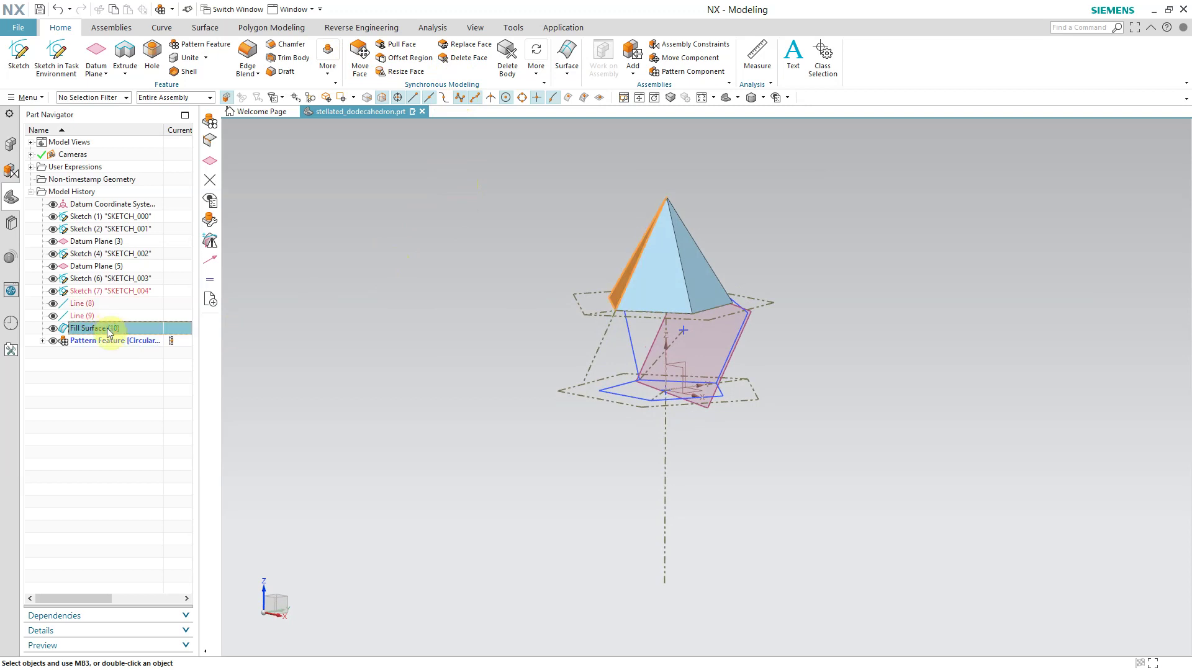
pyautogui.press('Escape')
pyautogui.moveTo(346, 276); pyautogui.dragTo(304, 160, button='middle')
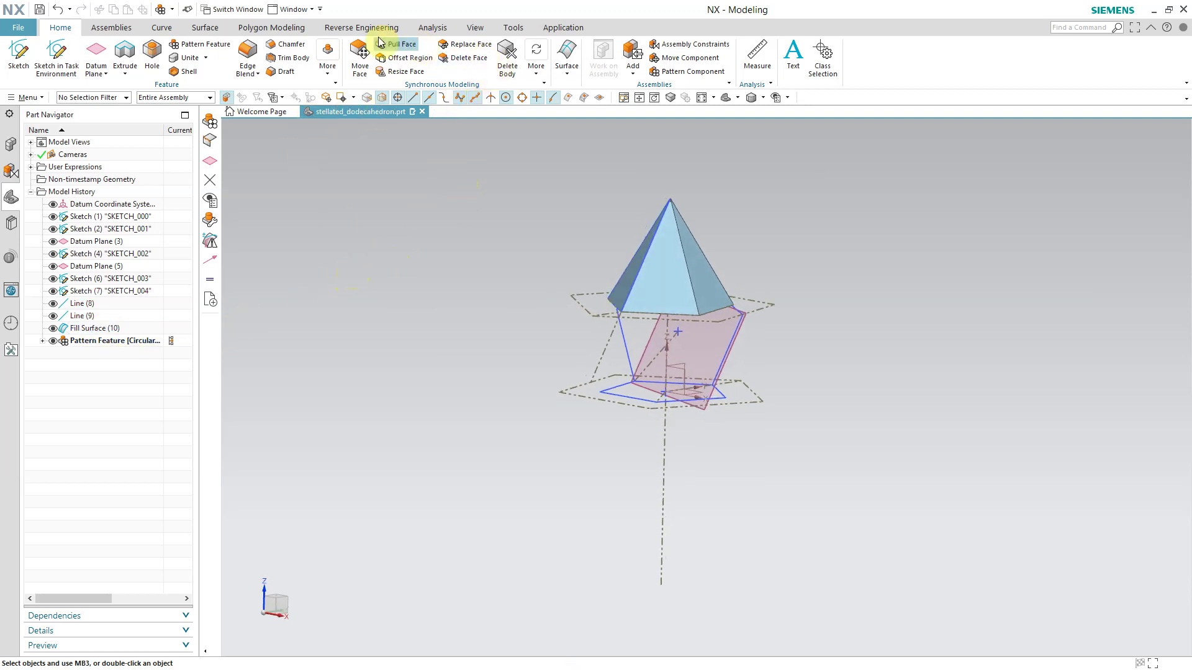
# Sew the four patterned triangular sheets to the original fill surface as the target, using the Solid body type and 0.0100 tolerance.
pyautogui.click(204, 28)
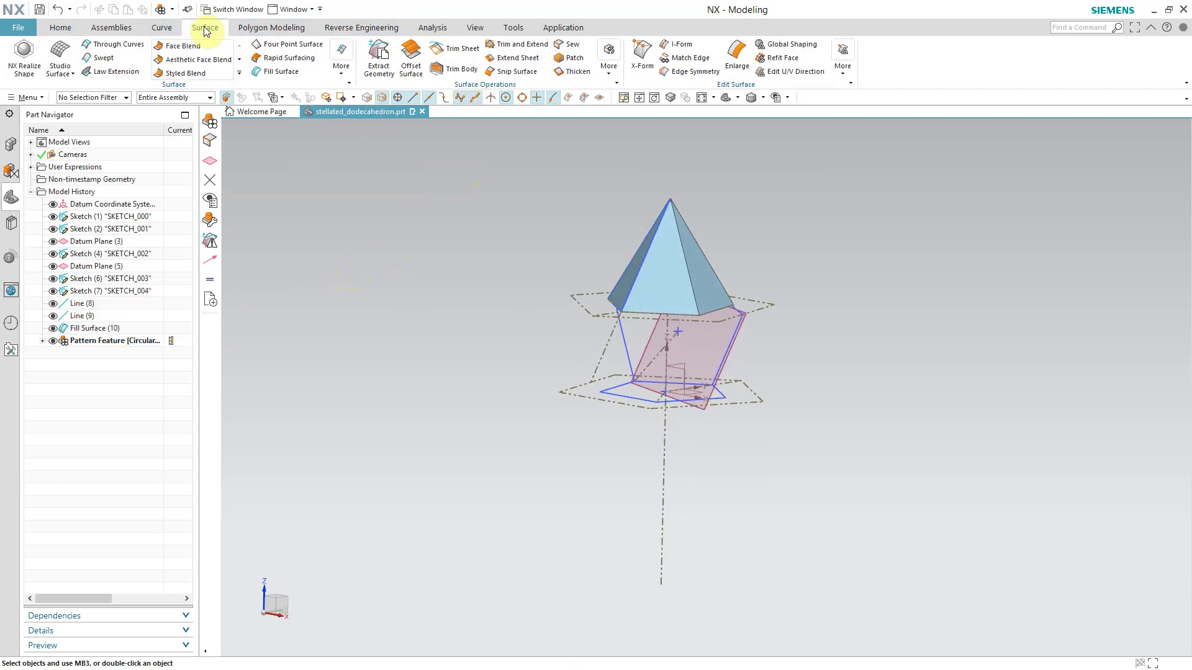
pyautogui.click(570, 48)
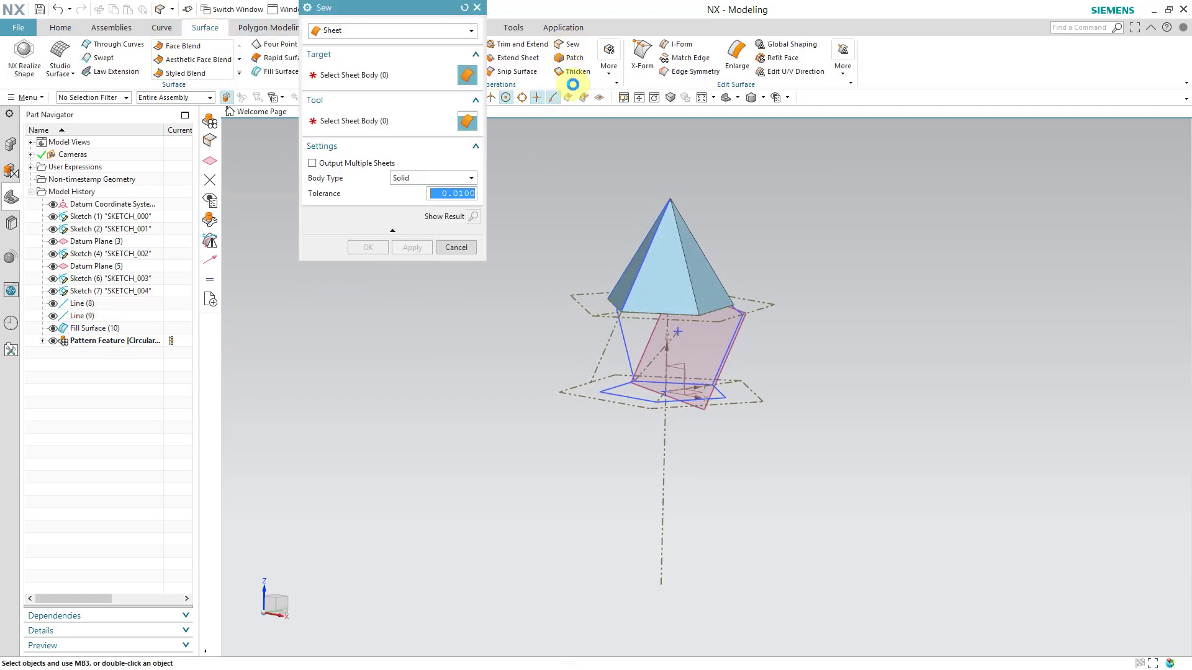
pyautogui.click(86, 329)
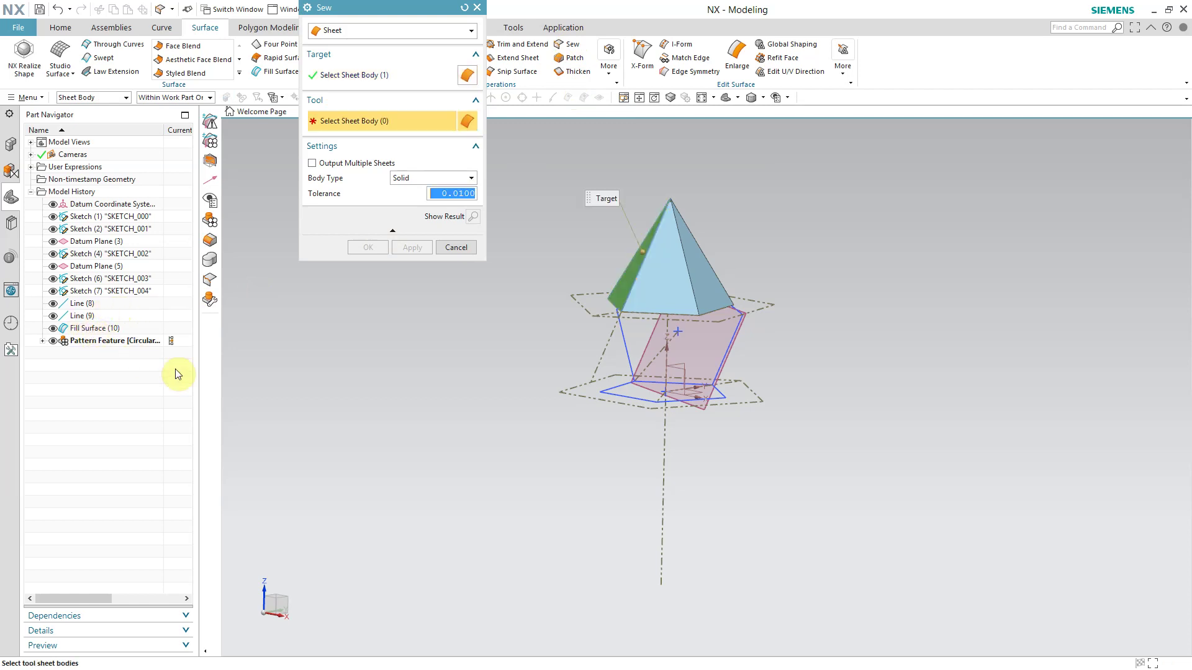
pyautogui.click(674, 291)
pyautogui.moveTo(708, 286); pyautogui.dragTo(365, 247, button='middle')
pyautogui.click(708, 304)
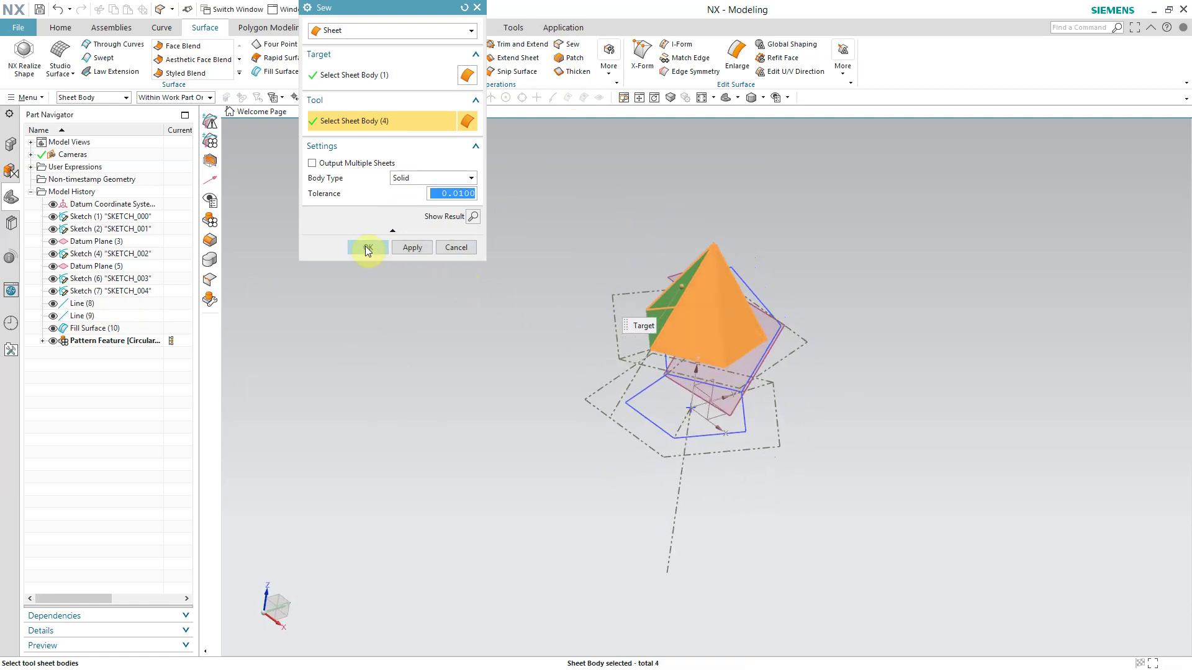
pyautogui.click(368, 247)
# Begin an associative datum plane of type Curves and Points and specify its first reference point at the coordinate system origin.
pyautogui.moveTo(384, 304)
pyautogui.mouseDown(button='middle')
pyautogui.moveTo(375, 289)
pyautogui.moveTo(380, 317)
pyautogui.mouseUp(button='middle')
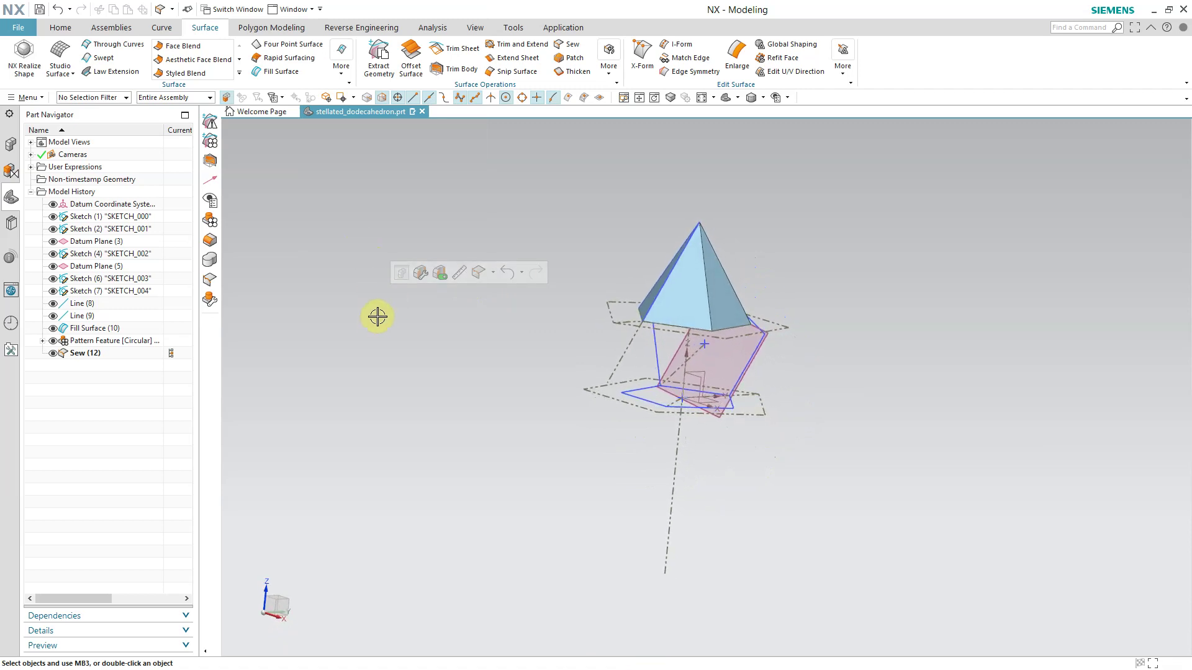
pyautogui.click(59, 28)
pyautogui.click(95, 55)
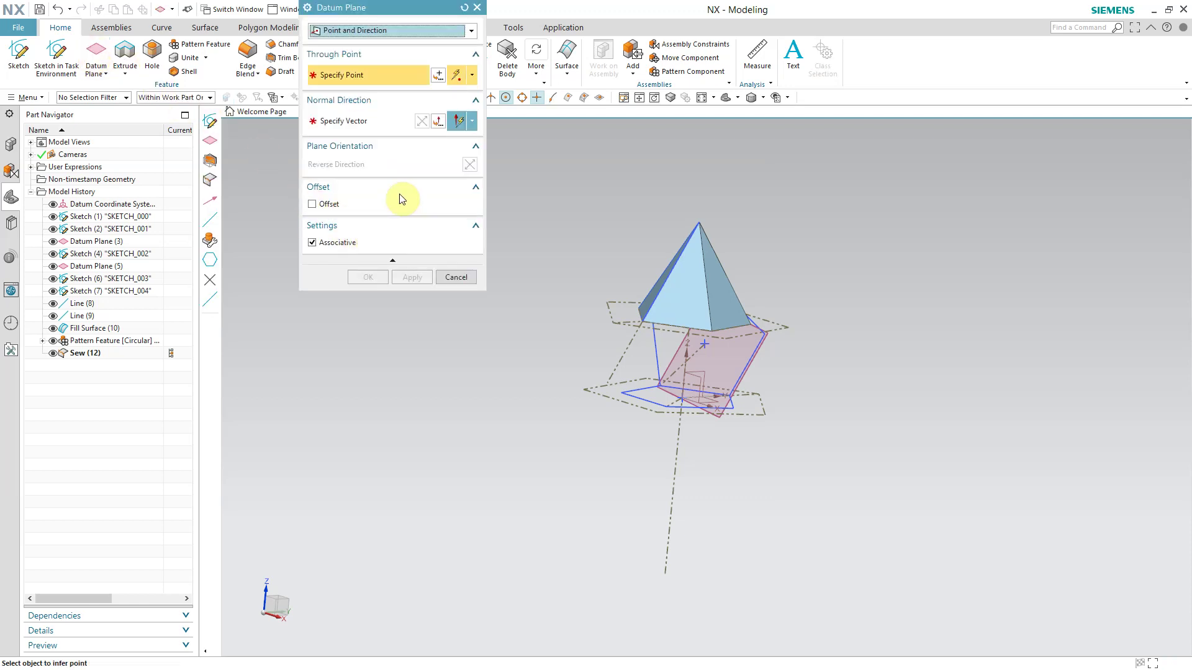
pyautogui.click(472, 36)
pyautogui.click(349, 94)
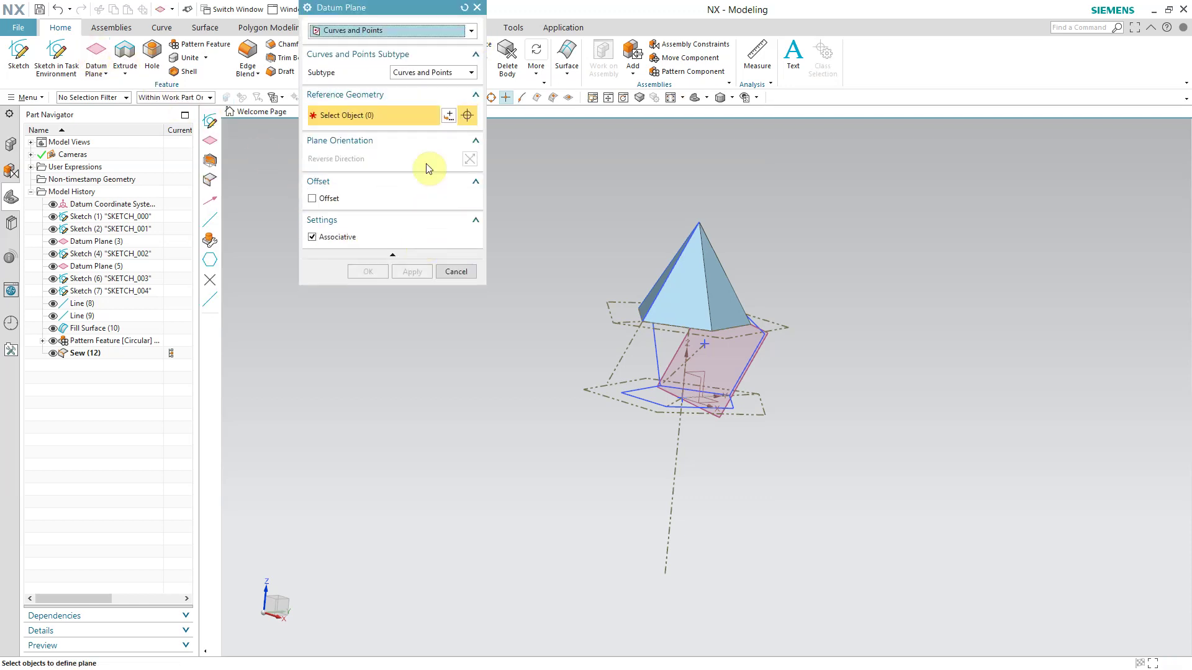
pyautogui.click(449, 115)
pyautogui.click(412, 242)
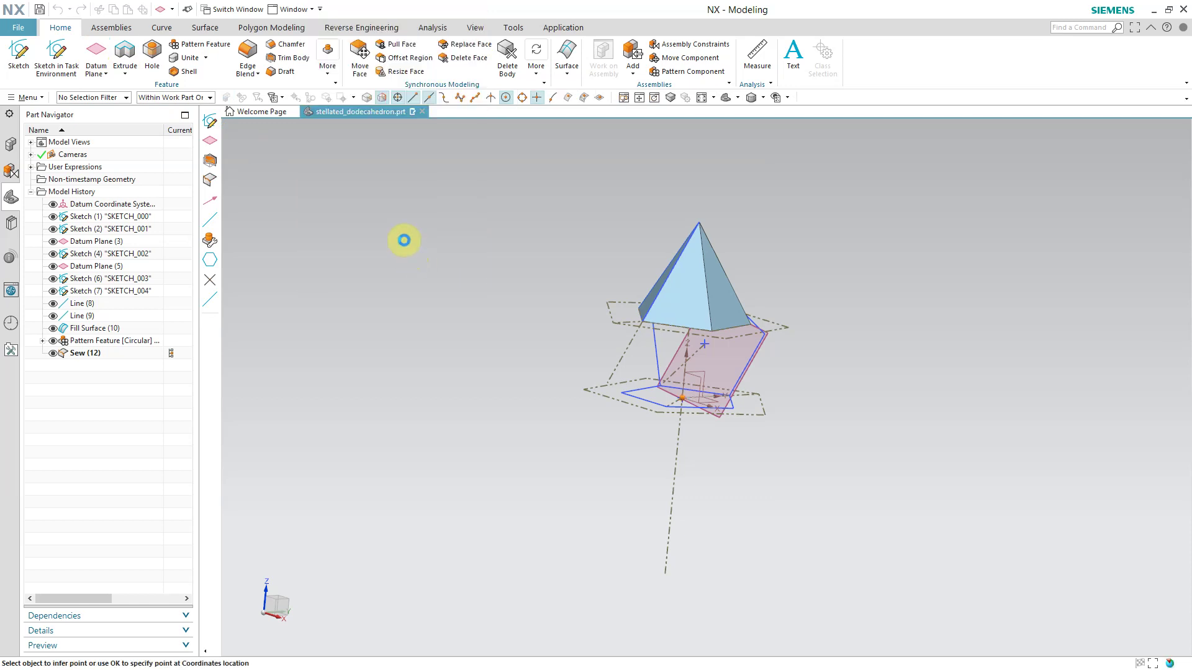